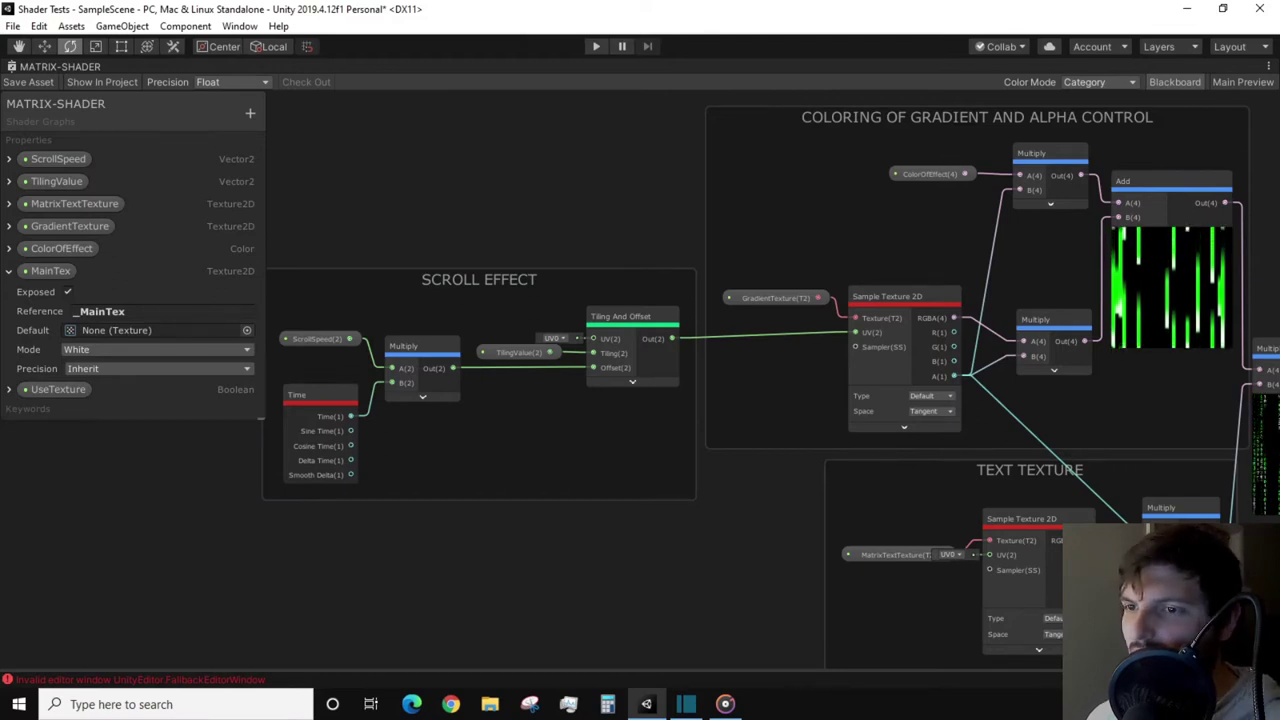
# Pan across the finished Matrix graph past the gradient, texture-rain, color and alpha groups
pyautogui.moveTo(1187, 567); pyautogui.dragTo(797, 563, button='middle')
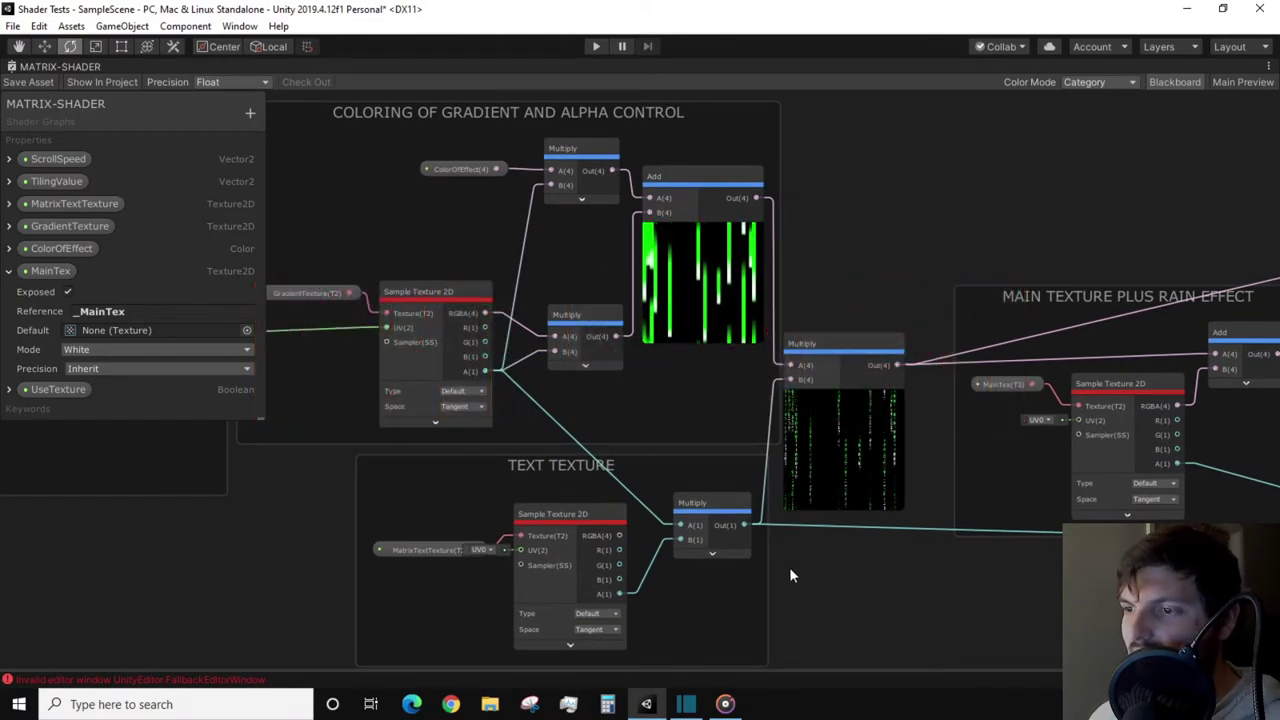
pyautogui.moveTo(783, 567); pyautogui.dragTo(446, 531, button='middle')
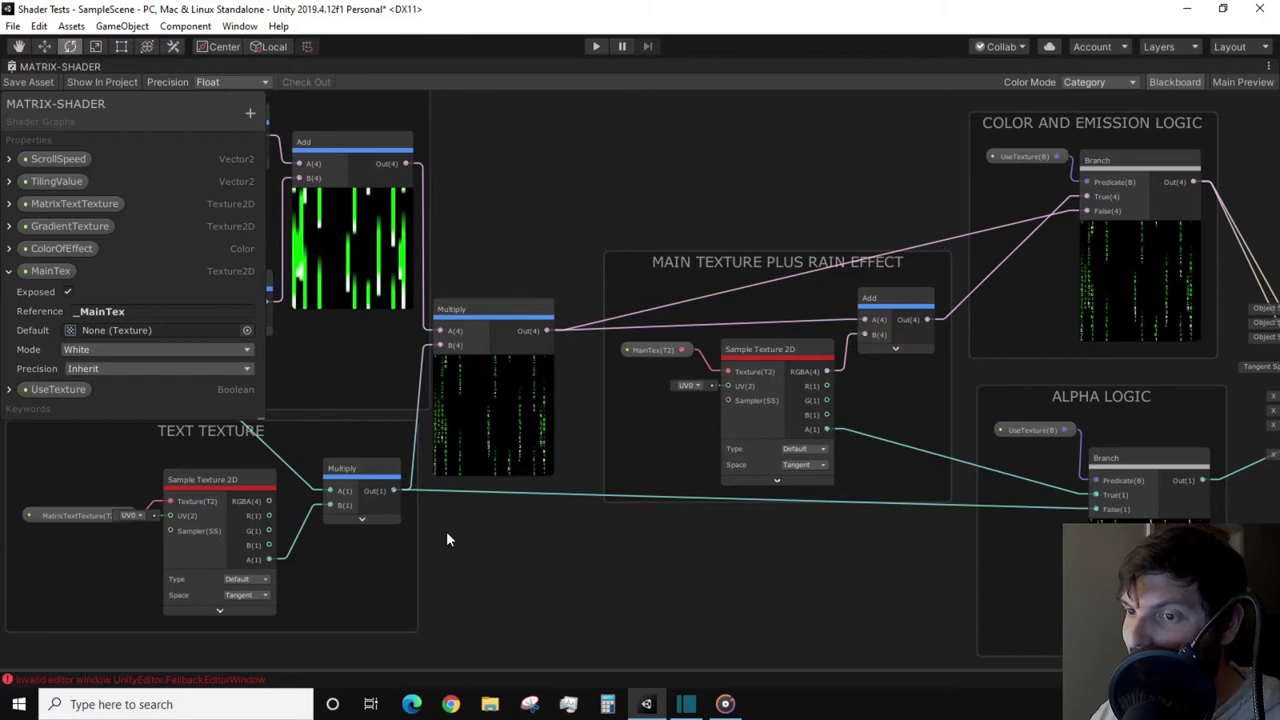
pyautogui.moveTo(400, 537); pyautogui.dragTo(216, 537, button='middle')
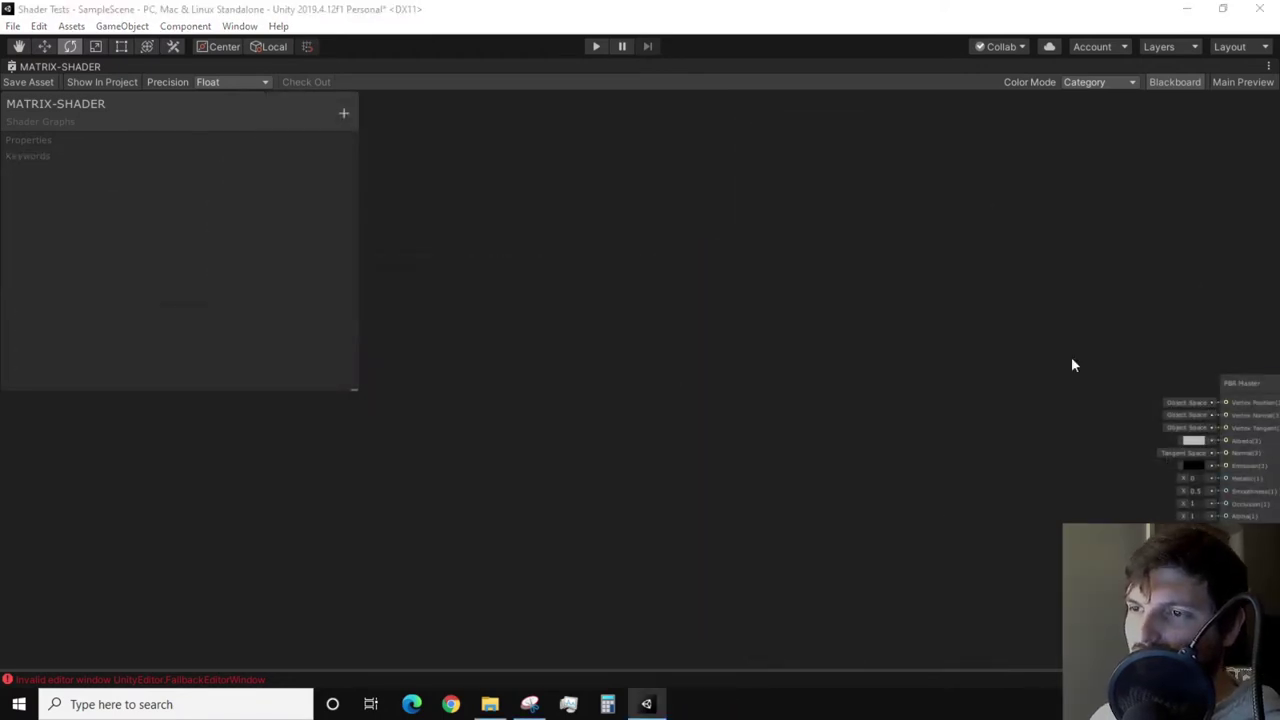
# Add a Time node to the graph
pyautogui.press('space')
pyautogui.write('time')
pyautogui.press('Return')
pyautogui.scroll(1, 580, 355)
# Create a Vector2 property ScrollSpeed with default (0, 0.1)
pyautogui.click(340, 113)
pyautogui.click(362, 131)
pyautogui.write('ScrollSpeed')
pyautogui.press('Return')
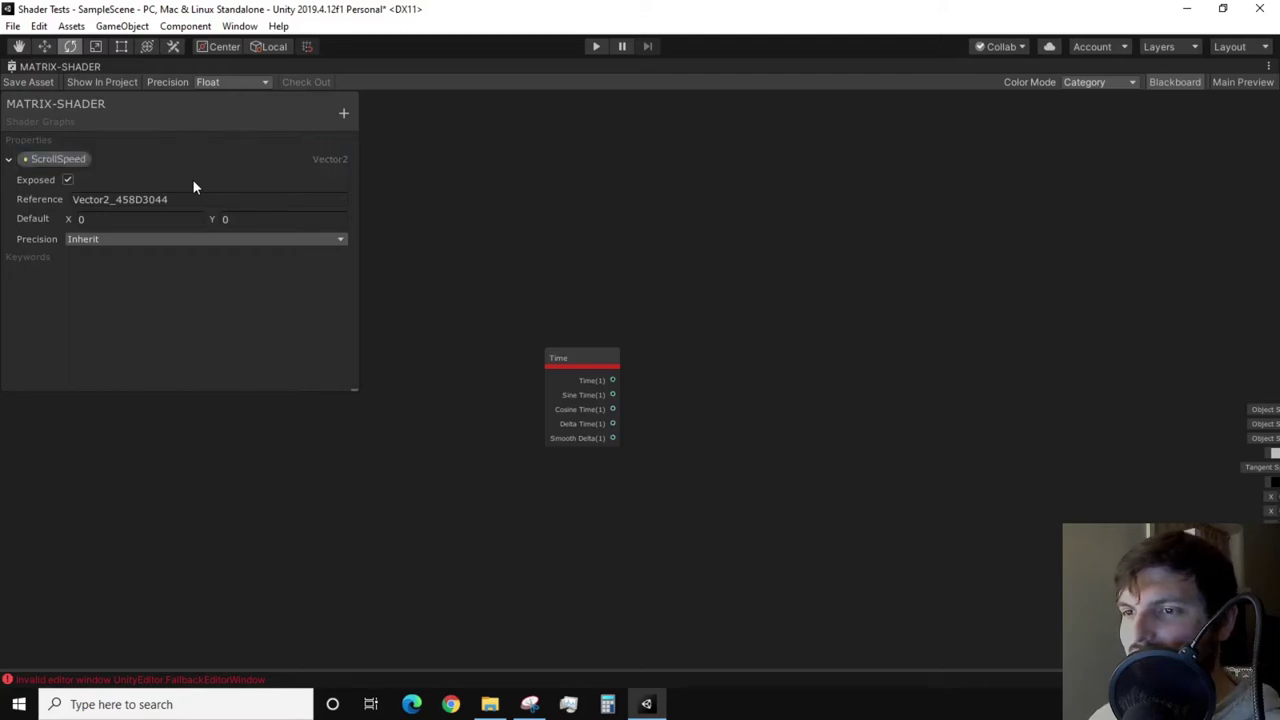
pyautogui.press('Tab')
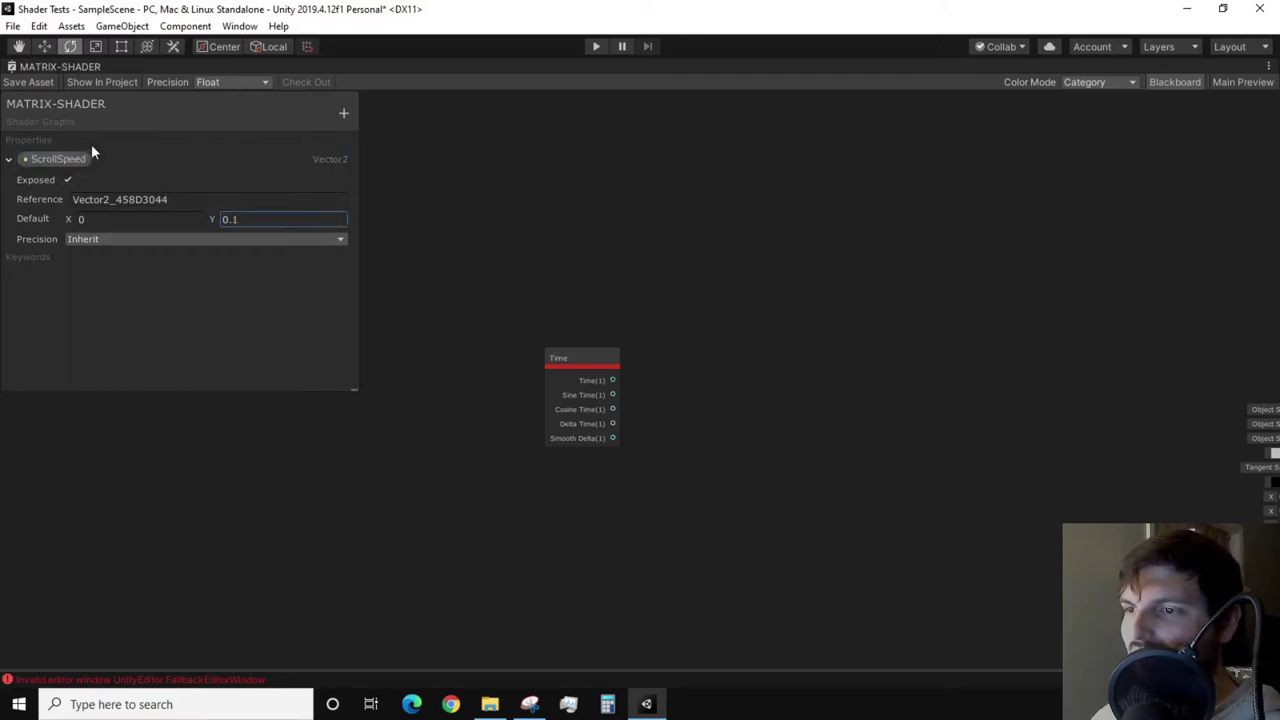
# Place a ScrollSpeed node and multiply it by Time
pyautogui.moveTo(82, 157); pyautogui.dragTo(481, 355)
pyautogui.moveTo(614, 298); pyautogui.dragTo(646, 314)
pyautogui.write('multiply')
pyautogui.click(583, 349)
pyautogui.moveTo(612, 380); pyautogui.dragTo(643, 338)
# Feed the Multiply result into a new Tiling And Offset node's Offset
pyautogui.moveTo(753, 325); pyautogui.dragTo(870, 322)
pyautogui.write('til')
pyautogui.press('Down')
pyautogui.press('Up')
pyautogui.press('Return')
pyautogui.moveTo(912, 292); pyautogui.dragTo(950, 277)
# Create a Vector2 property TilingValue (1, 0) and wire it into the Tiling input
pyautogui.click(343, 113)
pyautogui.click(371, 140)
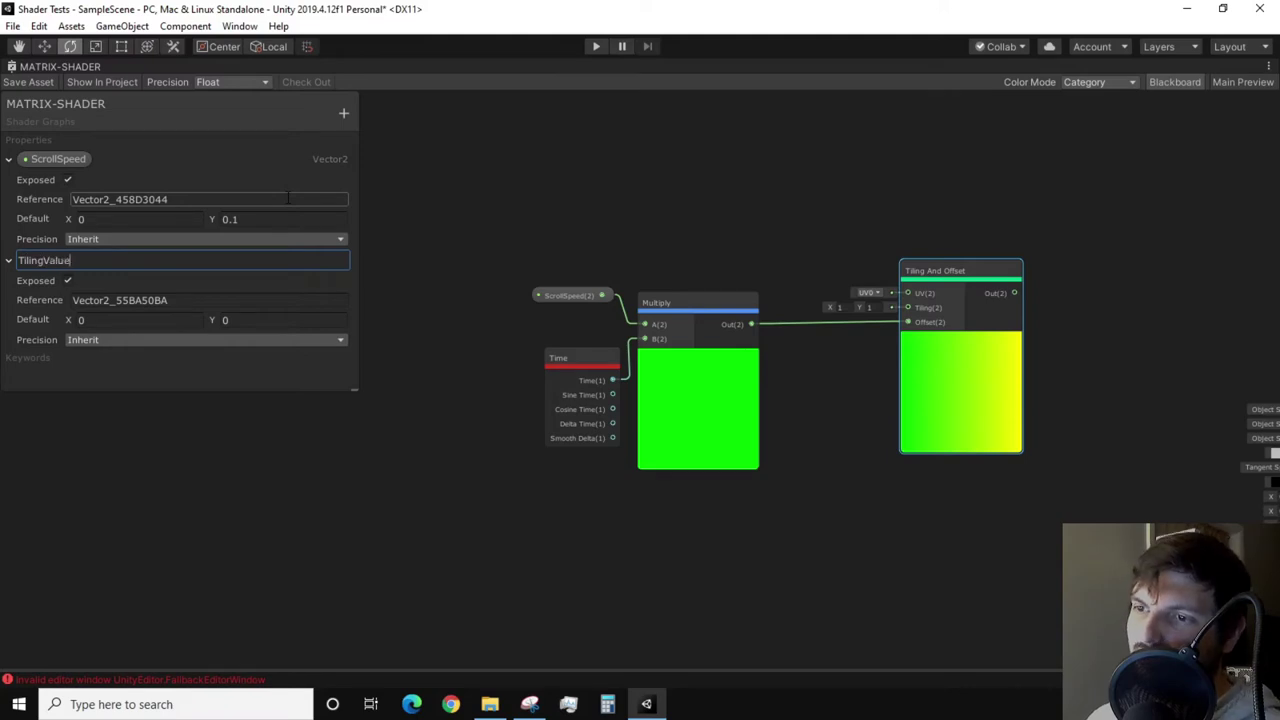
pyautogui.write('TilingValue')
pyautogui.press('Tab')
pyautogui.press('Tab')
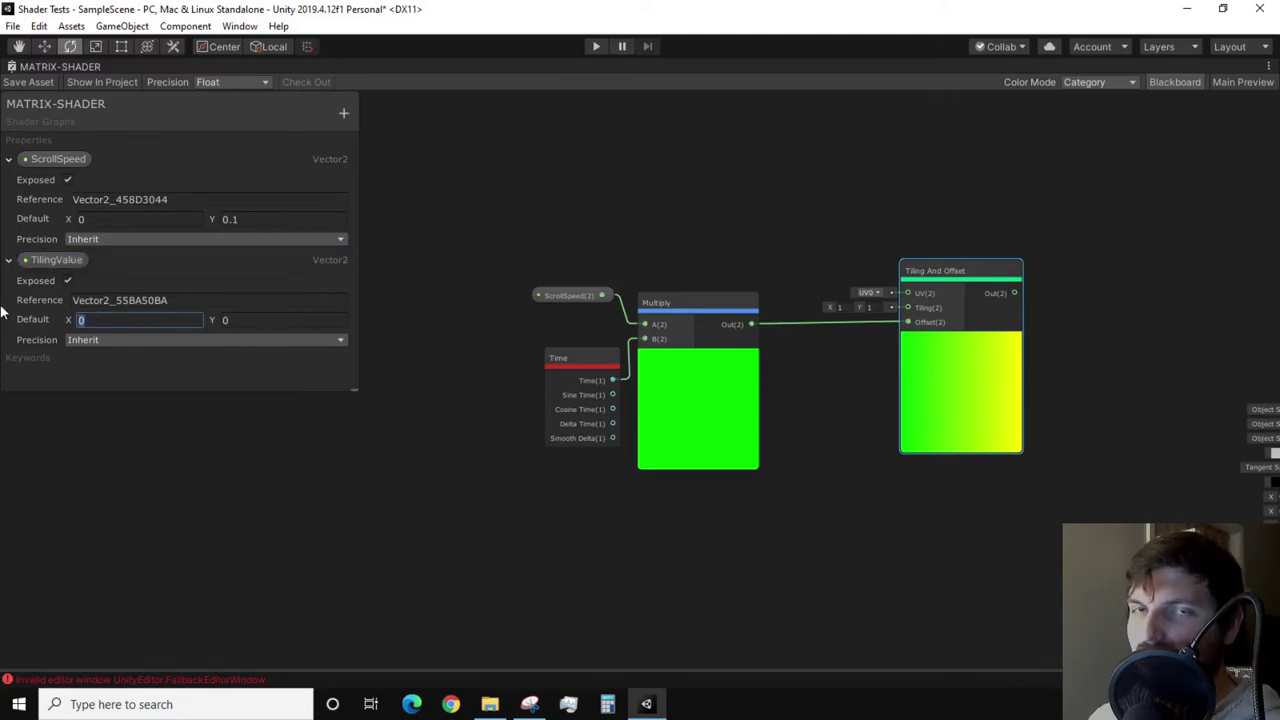
pyautogui.write('1')
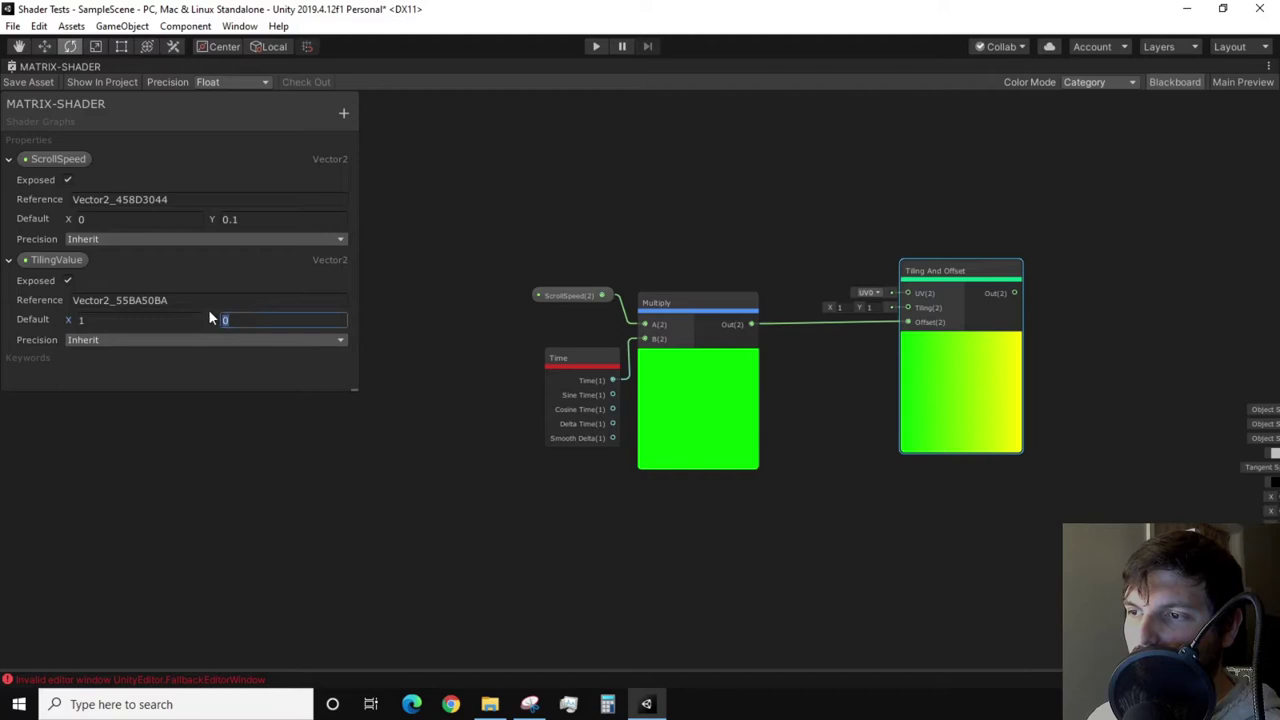
pyautogui.moveTo(56, 259); pyautogui.dragTo(909, 310)
# Group the scroll nodes together under the title SCROLL EFFECT
pyautogui.scroll(-2, 950, 330)
pyautogui.moveTo(1121, 346); pyautogui.dragTo(837, 344, button='middle')
pyautogui.scroll(-2, 672, 316)
pyautogui.click(1175, 82)
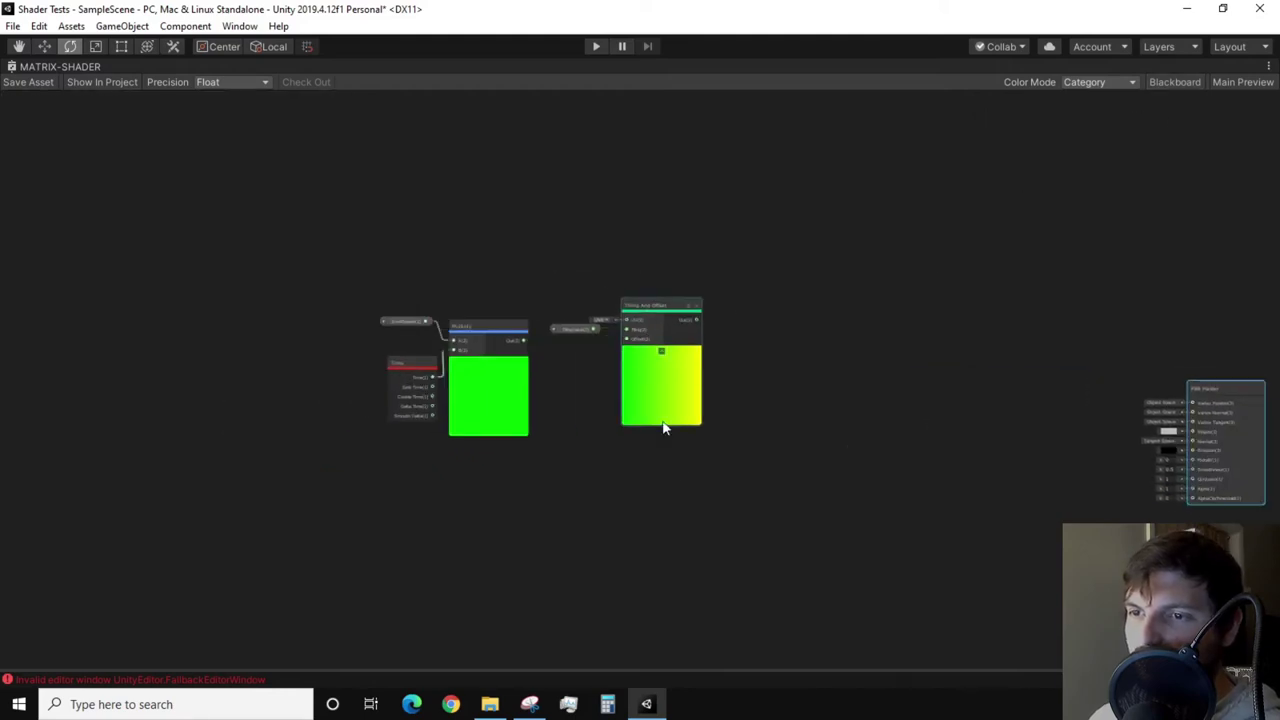
pyautogui.moveTo(731, 458); pyautogui.dragTo(318, 270)
pyautogui.rightClick(507, 310)
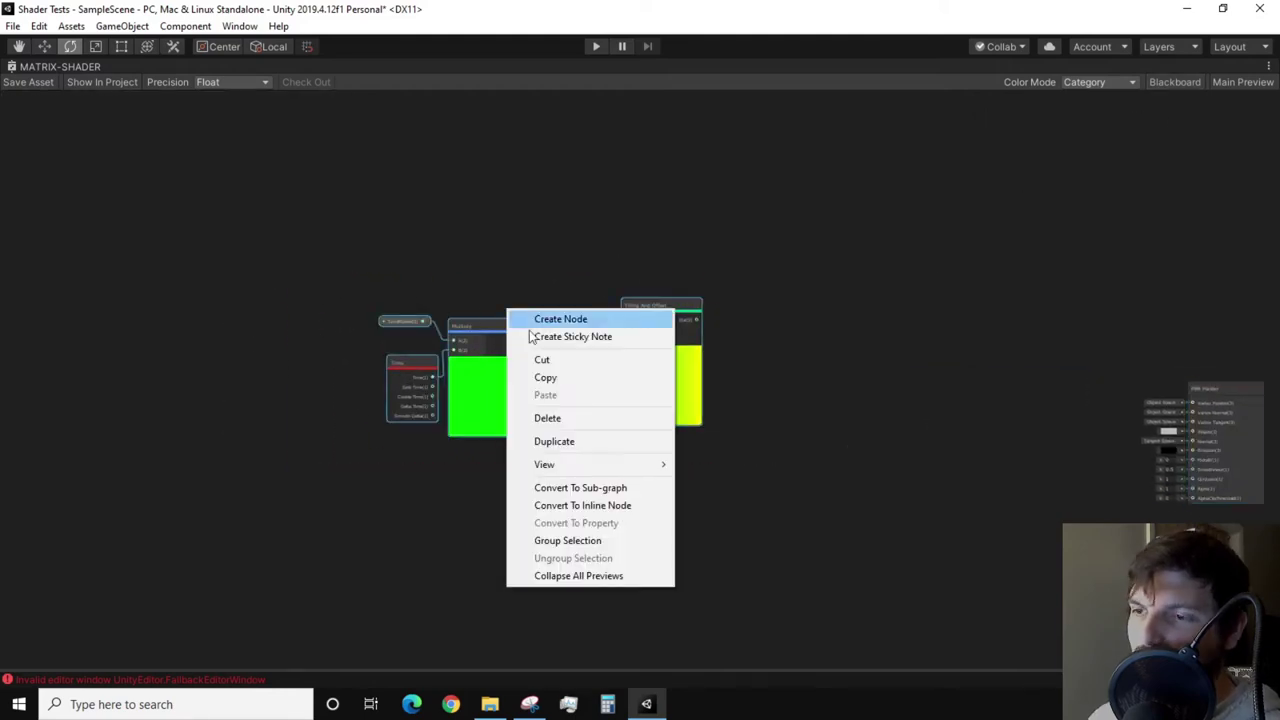
pyautogui.click(567, 540)
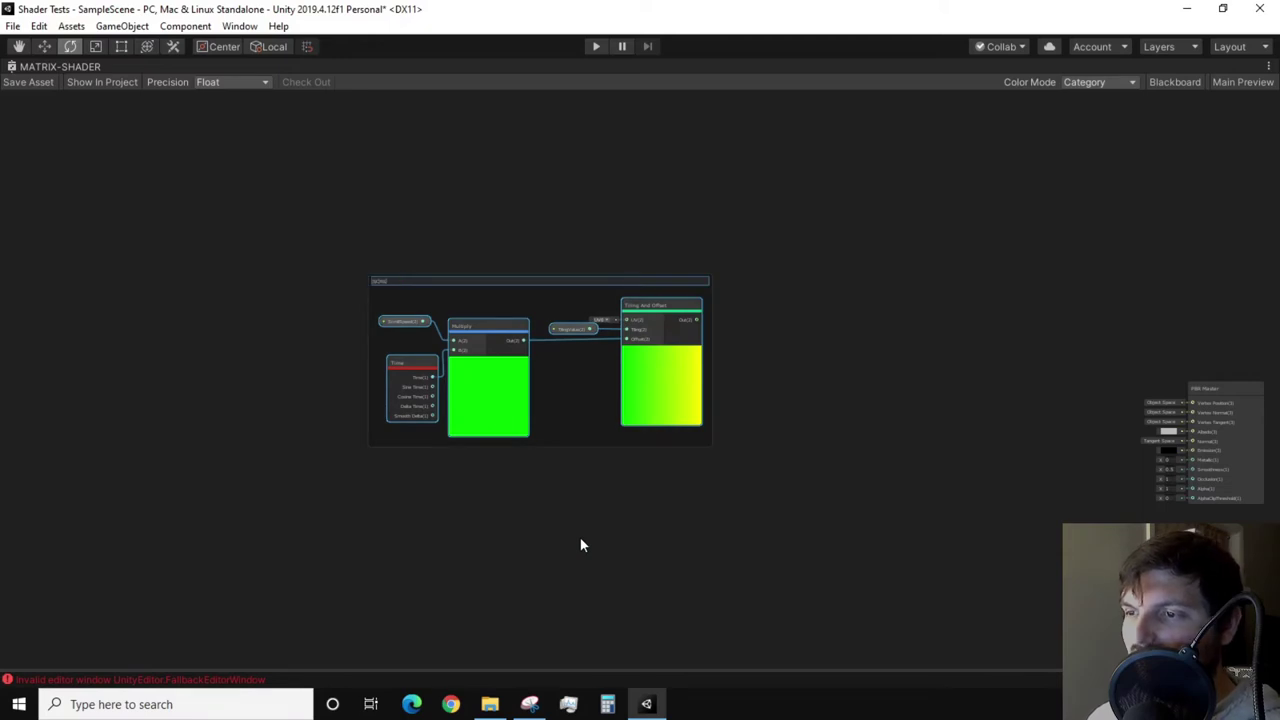
pyautogui.press('Return')
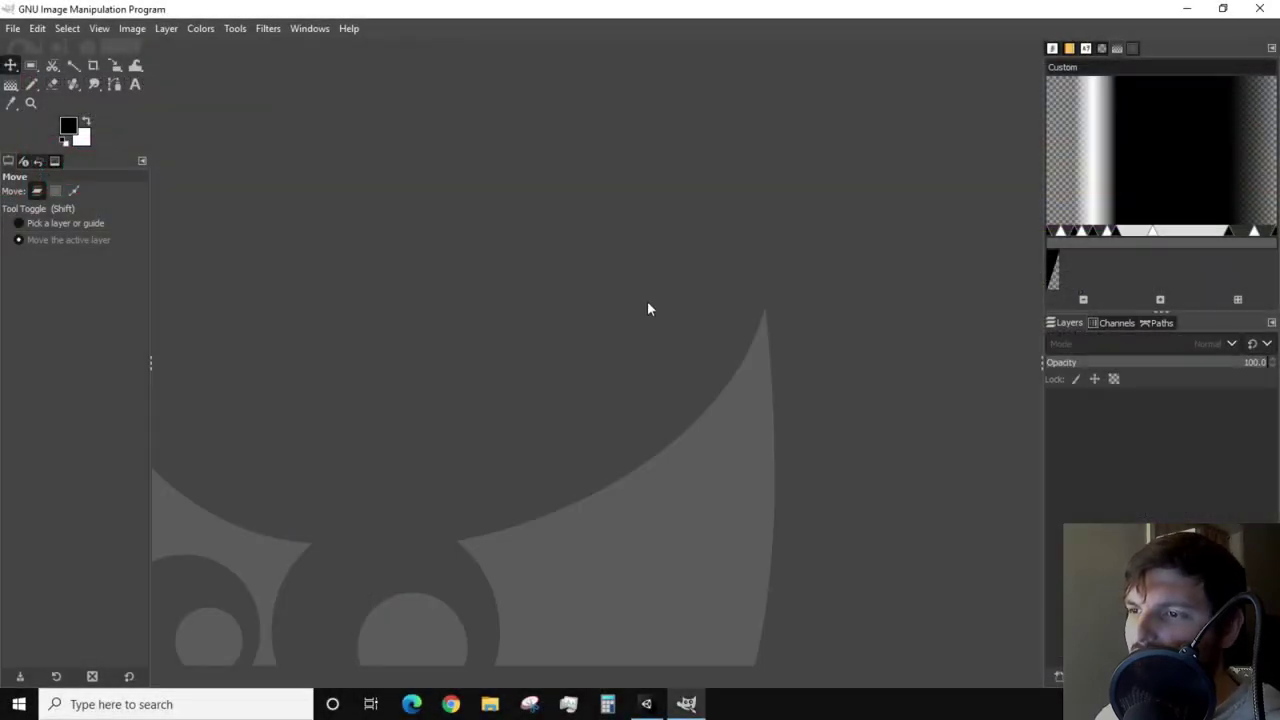
# Create a new 1600 × 1600 image
pyautogui.rightClick(567, 290)
pyautogui.moveTo(609, 309)
pyautogui.click(714, 296)
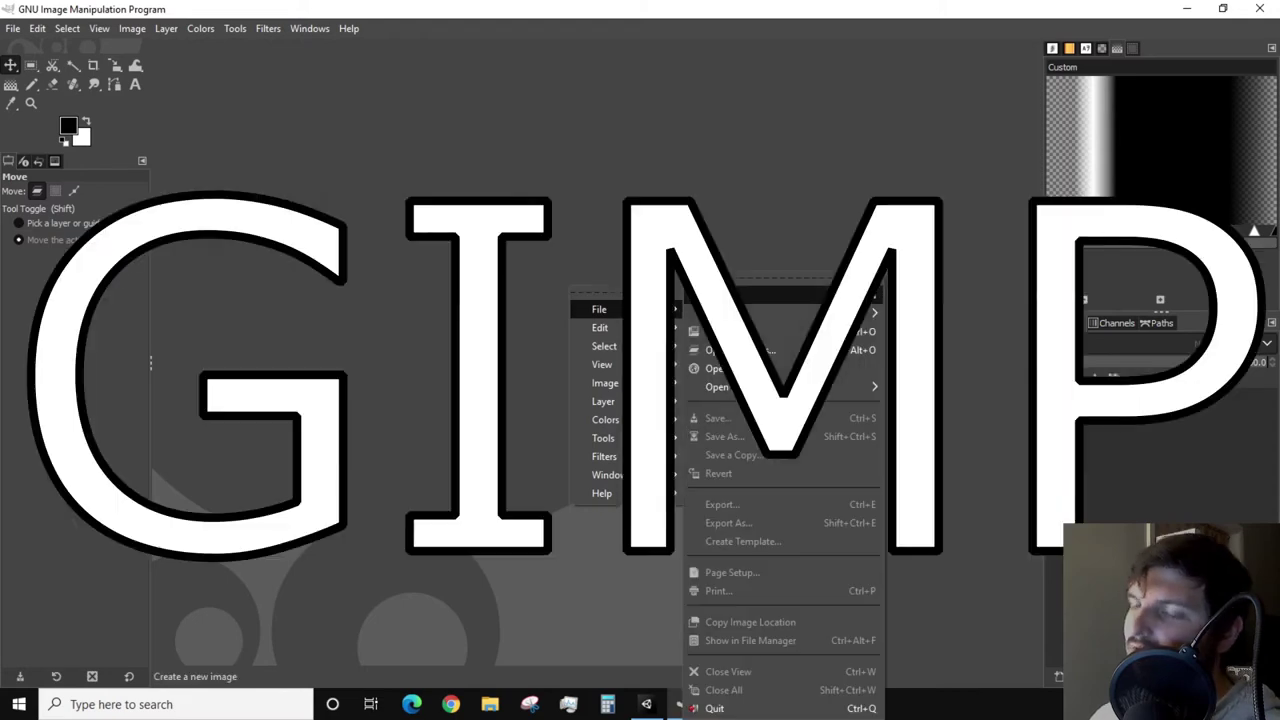
pyautogui.write('1231920')
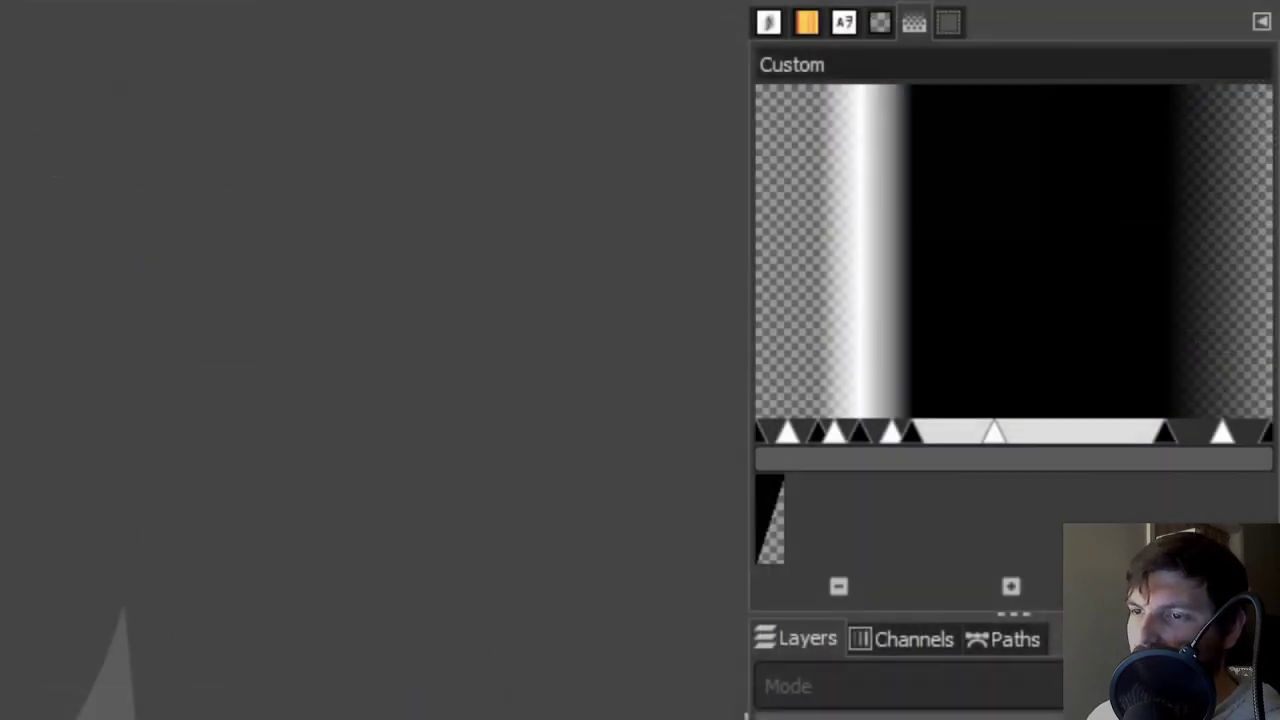
pyautogui.hotkey('ctrl', 'a')
pyautogui.write('1600')
pyautogui.press('Tab')
pyautogui.write('1600')
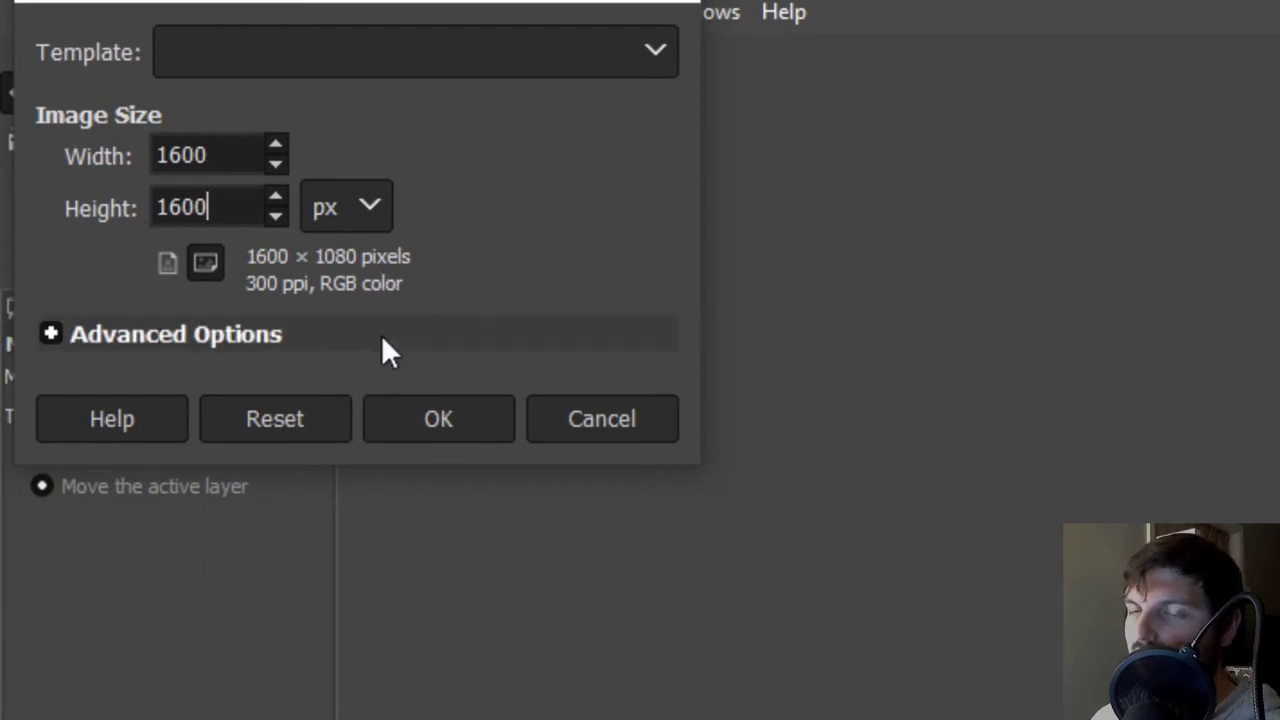
pyautogui.click(414, 418)
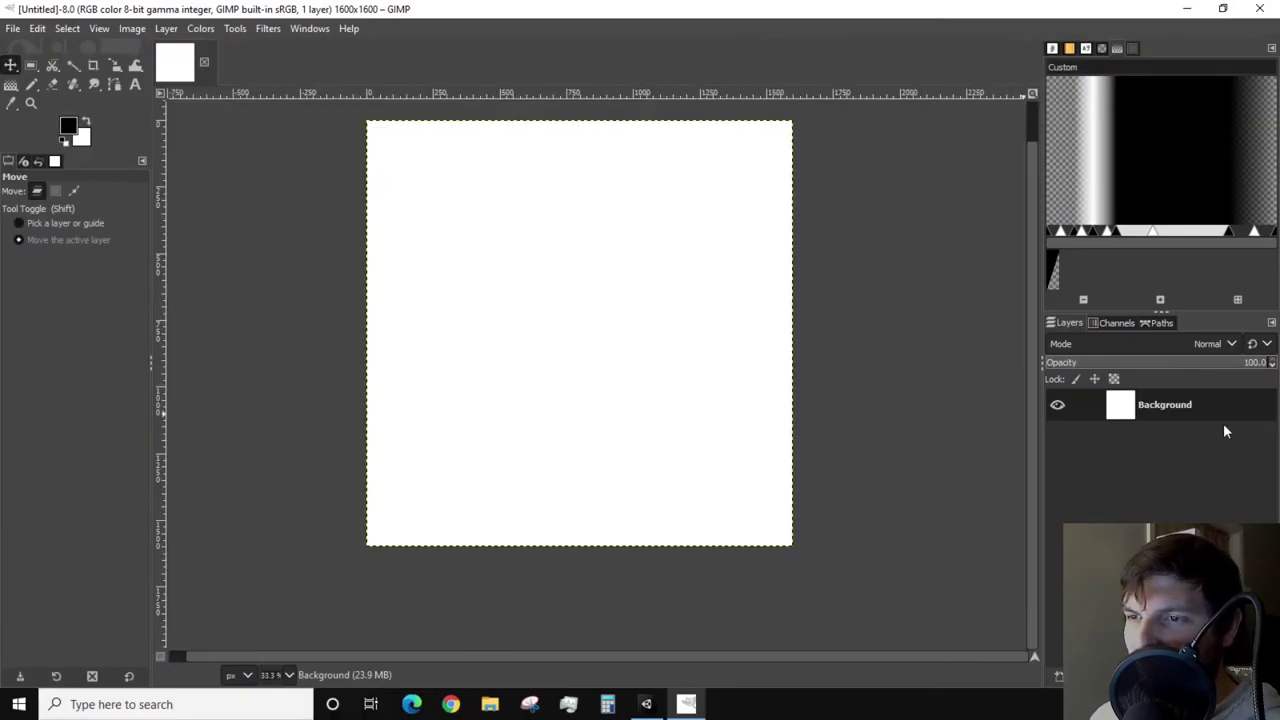
# Add a BODY layer, delete the white Background layer, and make BODY active
pyautogui.rightClick(1224, 430)
pyautogui.click(1050, 117)
pyautogui.click(1143, 397)
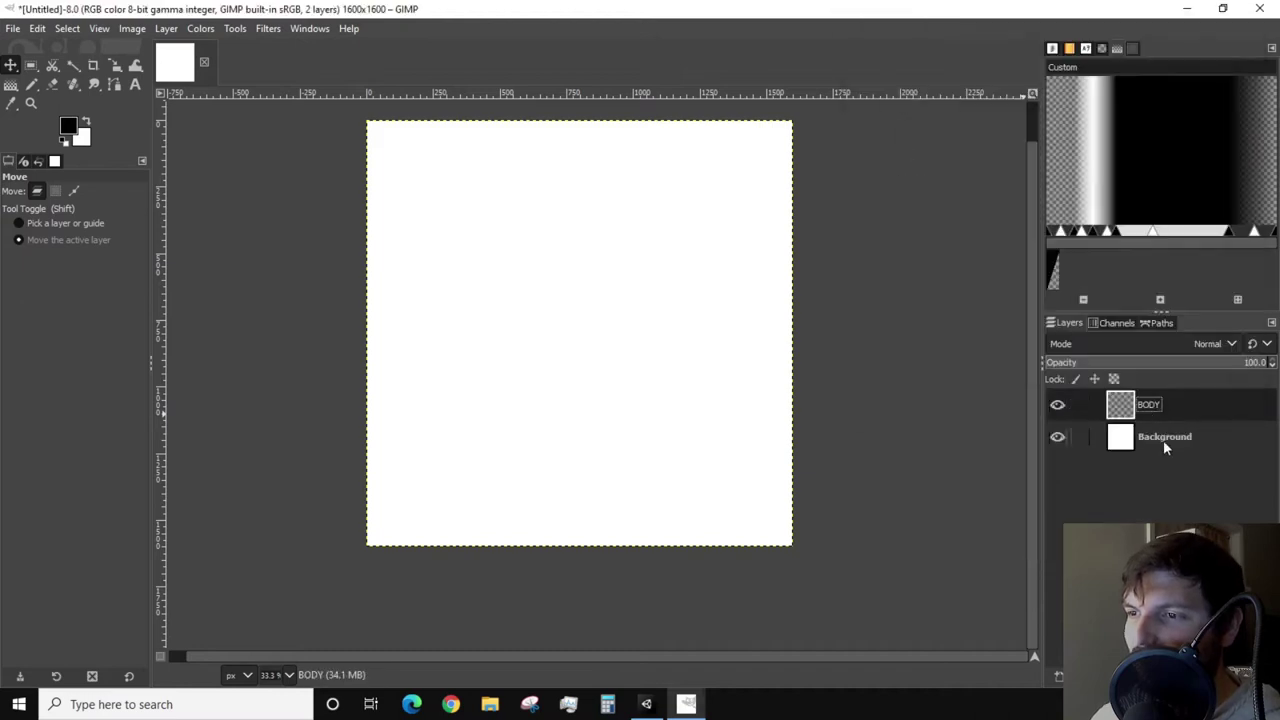
pyautogui.rightClick(1163, 443)
pyautogui.click(1050, 208)
pyautogui.click(1173, 413)
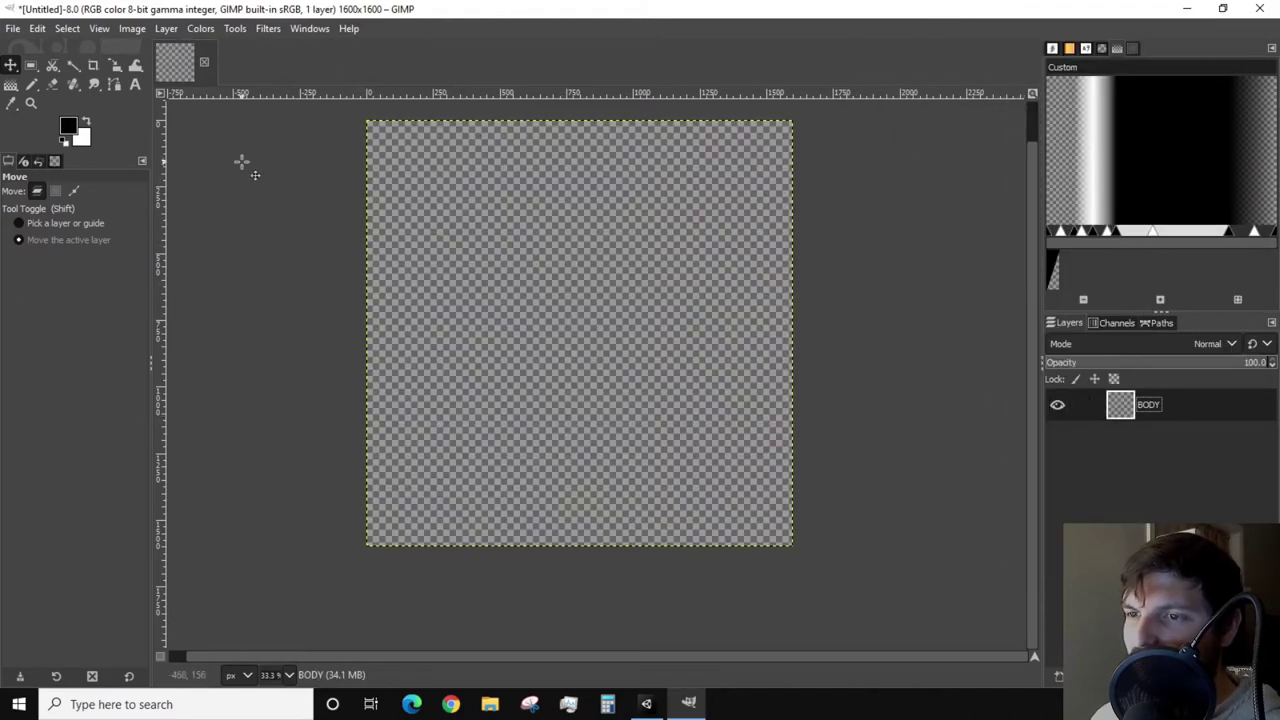
# Type the characters a through x in a text box at the canvas top-left
pyautogui.click(135, 85)
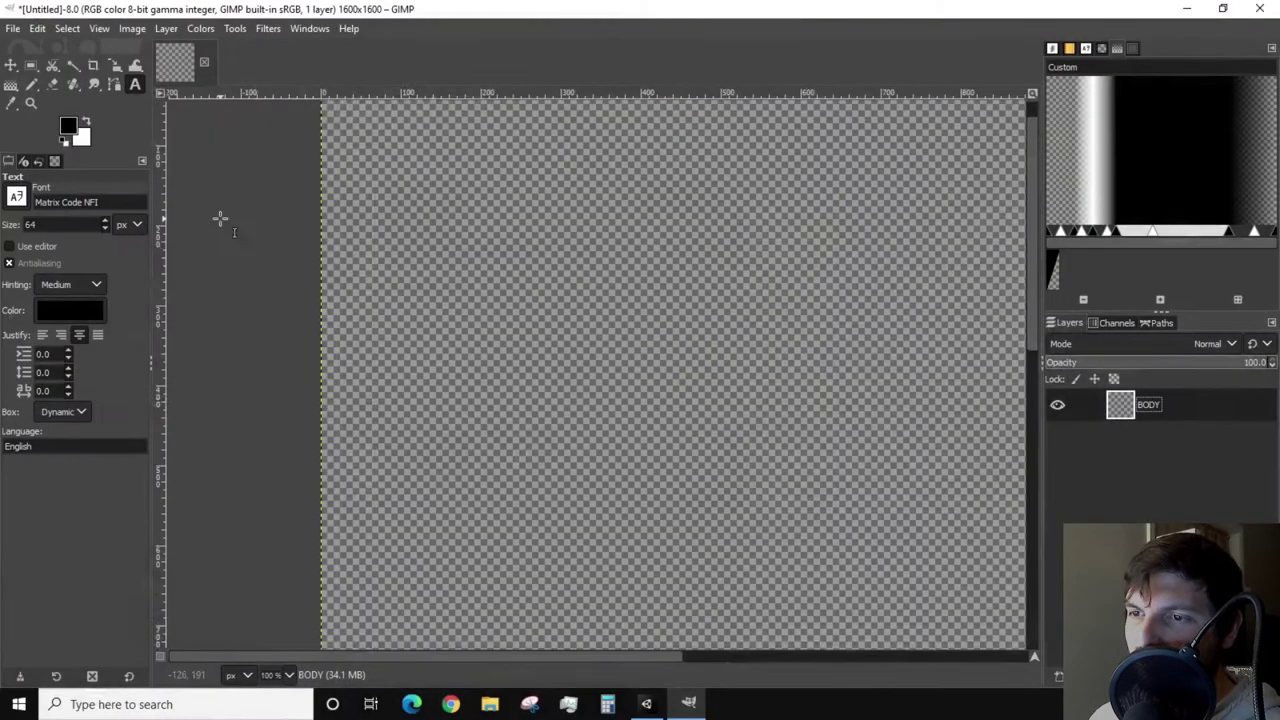
pyautogui.click(1050, 419)
pyautogui.write('A')
pyautogui.hotkey('ctrl', 'v')
pyautogui.hotkey('ctrl', 'z')
pyautogui.write('a b c d e f g h i j k l m n o p q r s t u v w x')
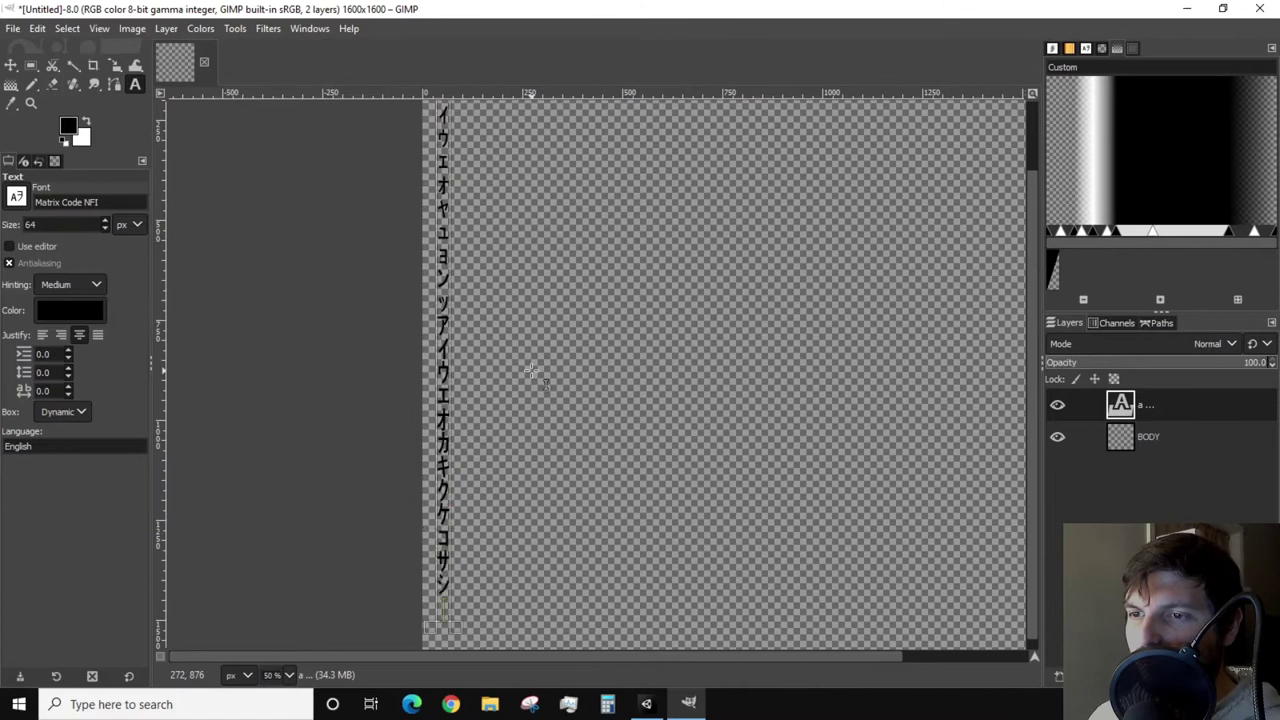
pyautogui.keyDown('ctrl'); pyautogui.scroll(-1, 530, 372); pyautogui.keyUp('ctrl')
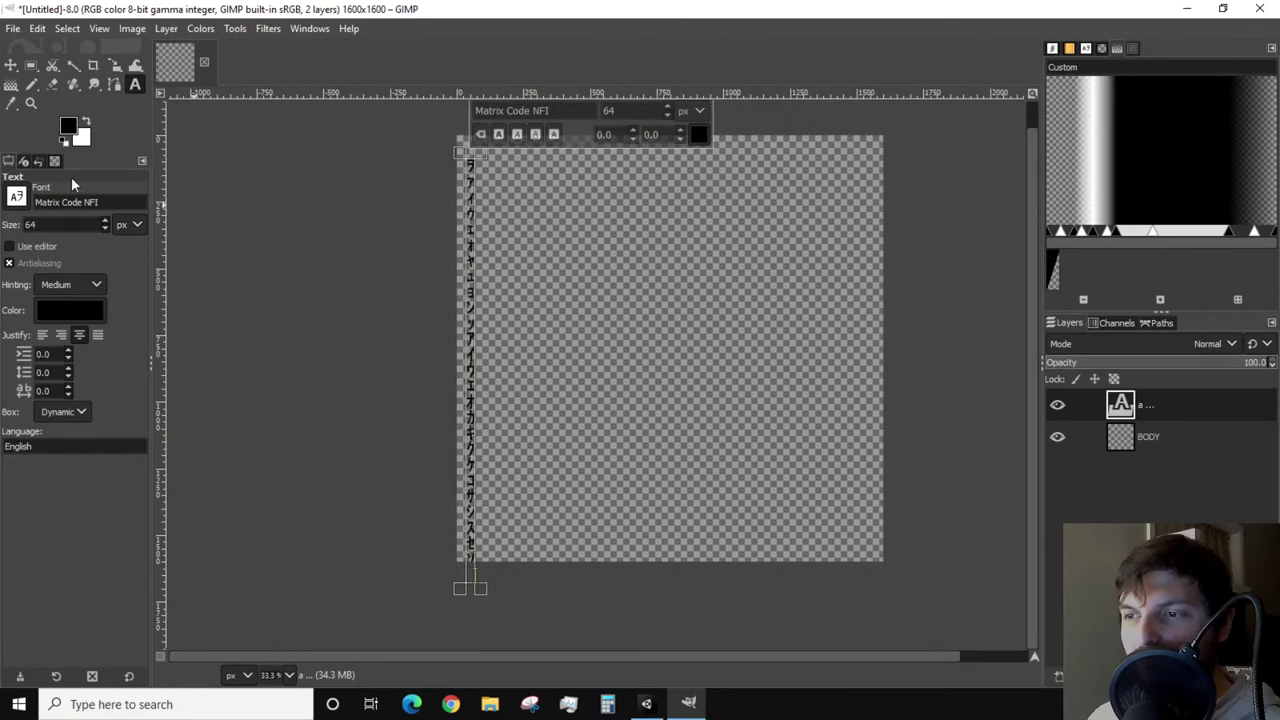
pyautogui.click(10, 65)
# Export the image as TEXT-TUTORIAL.png
pyautogui.keyDown('ctrl'); pyautogui.scroll(3, 470, 150); pyautogui.keyUp('ctrl')
pyautogui.keyDown('ctrl'); pyautogui.scroll(-1, 490, 630); pyautogui.keyUp('ctrl')
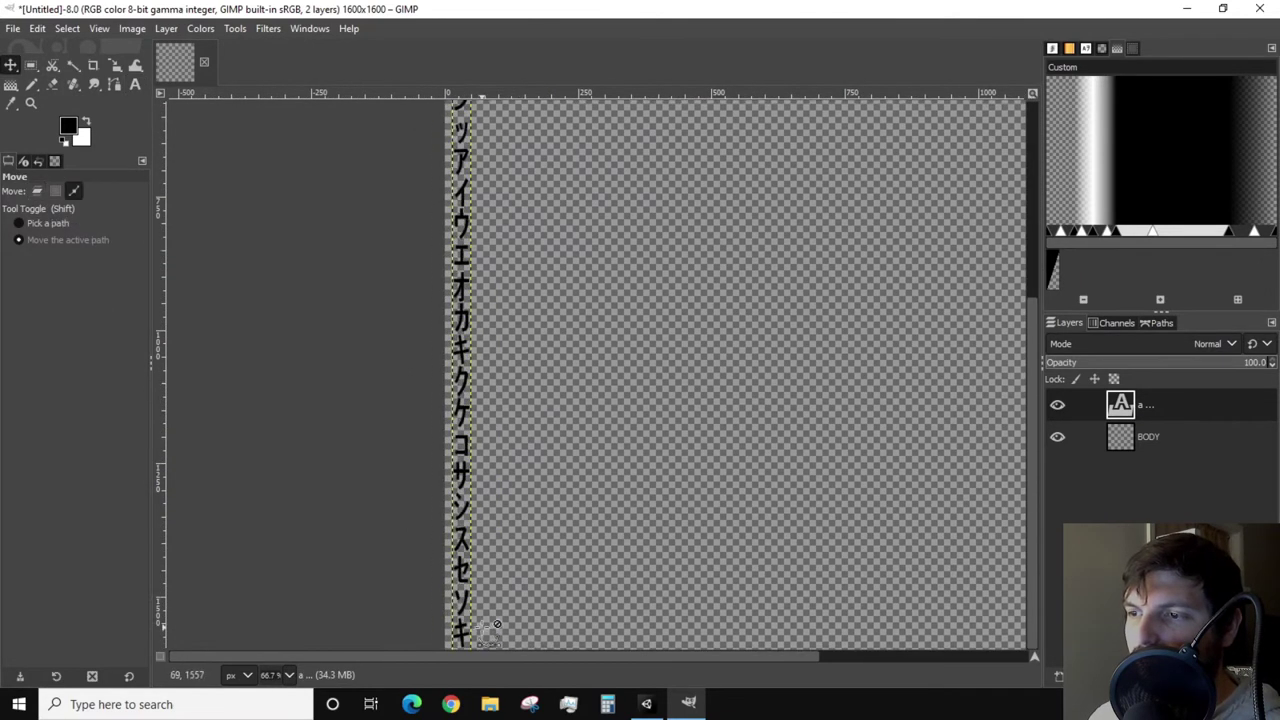
pyautogui.keyDown('ctrl'); pyautogui.scroll(3, 490, 630); pyautogui.keyUp('ctrl')
pyautogui.scroll(10, 490, 630)
pyautogui.scroll(-10, 485, 450)
pyautogui.scroll(10, 483, 384)
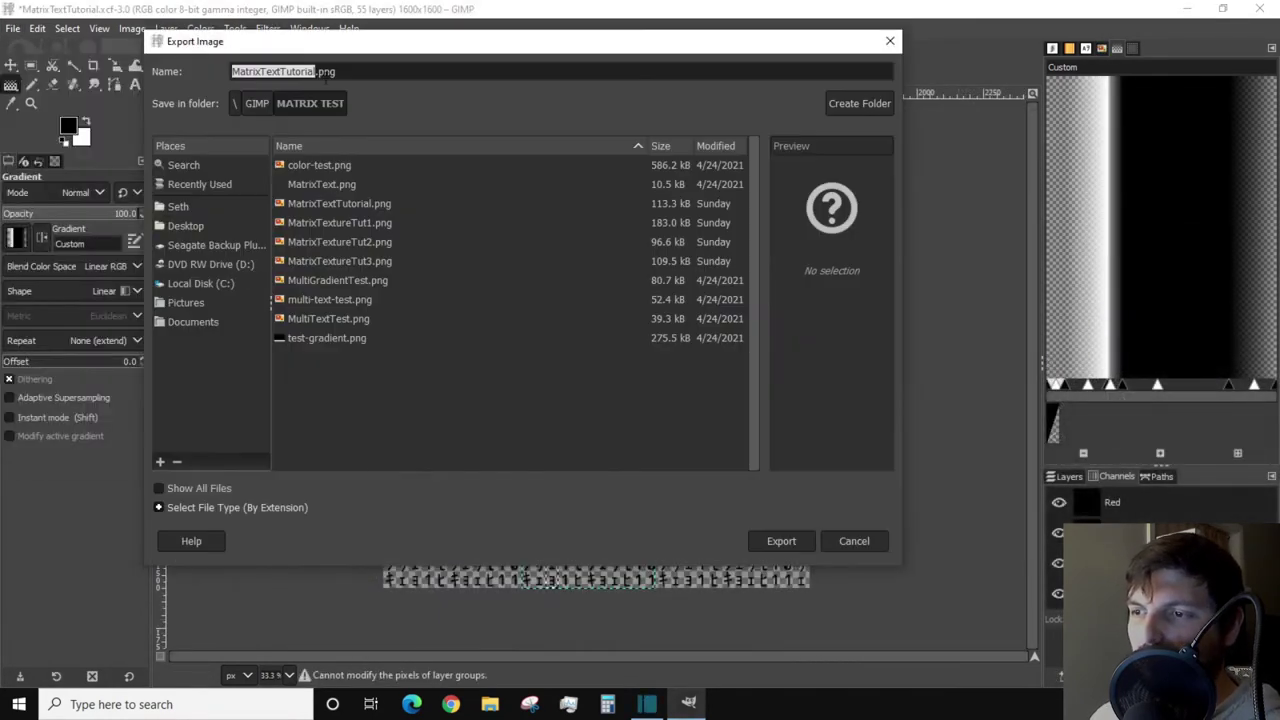
pyautogui.write('TEXT-TUTORIAL')
pyautogui.click(779, 540)
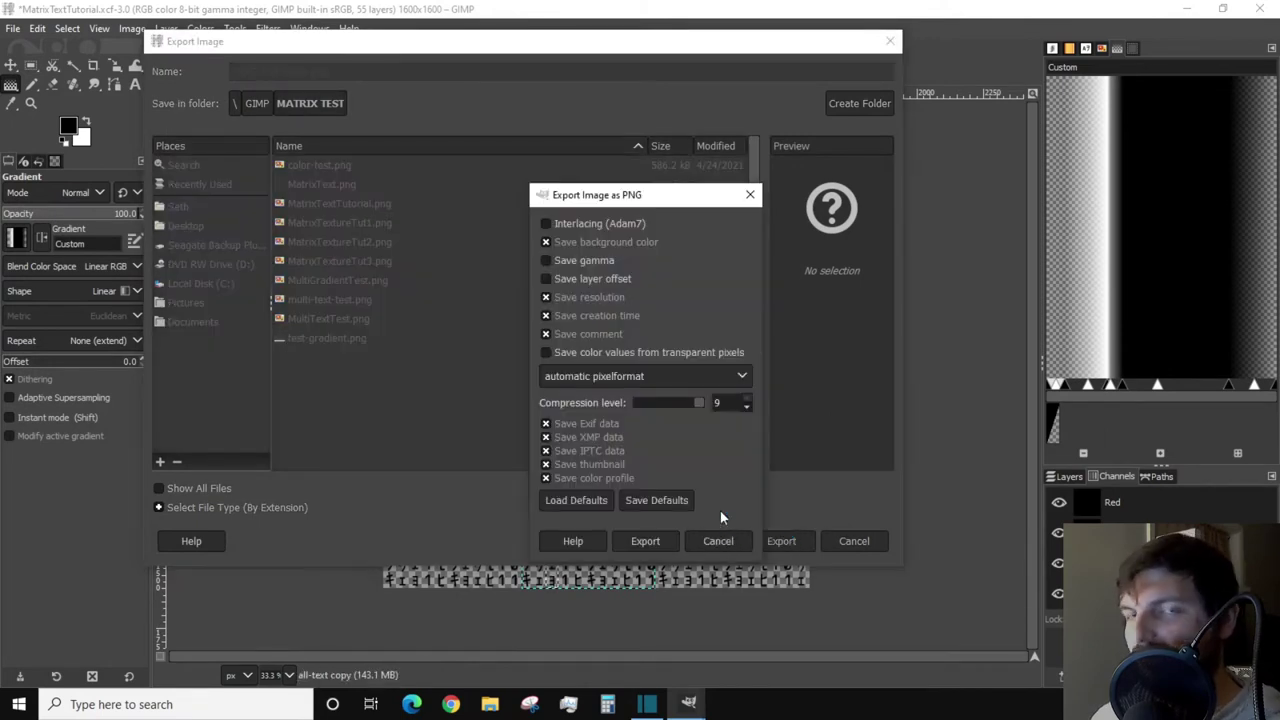
pyautogui.click(648, 541)
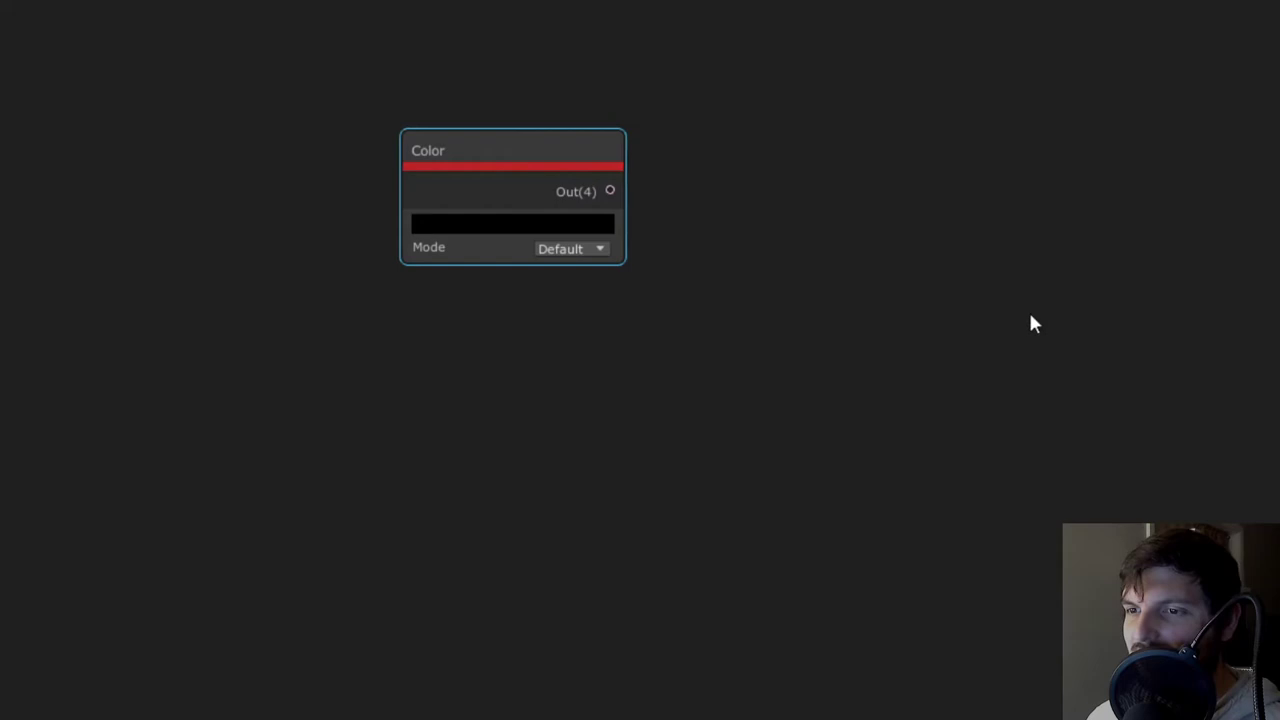
# Set the Color node's red channel to 1 by entering 100, giving FF0000
pyautogui.click(491, 225)
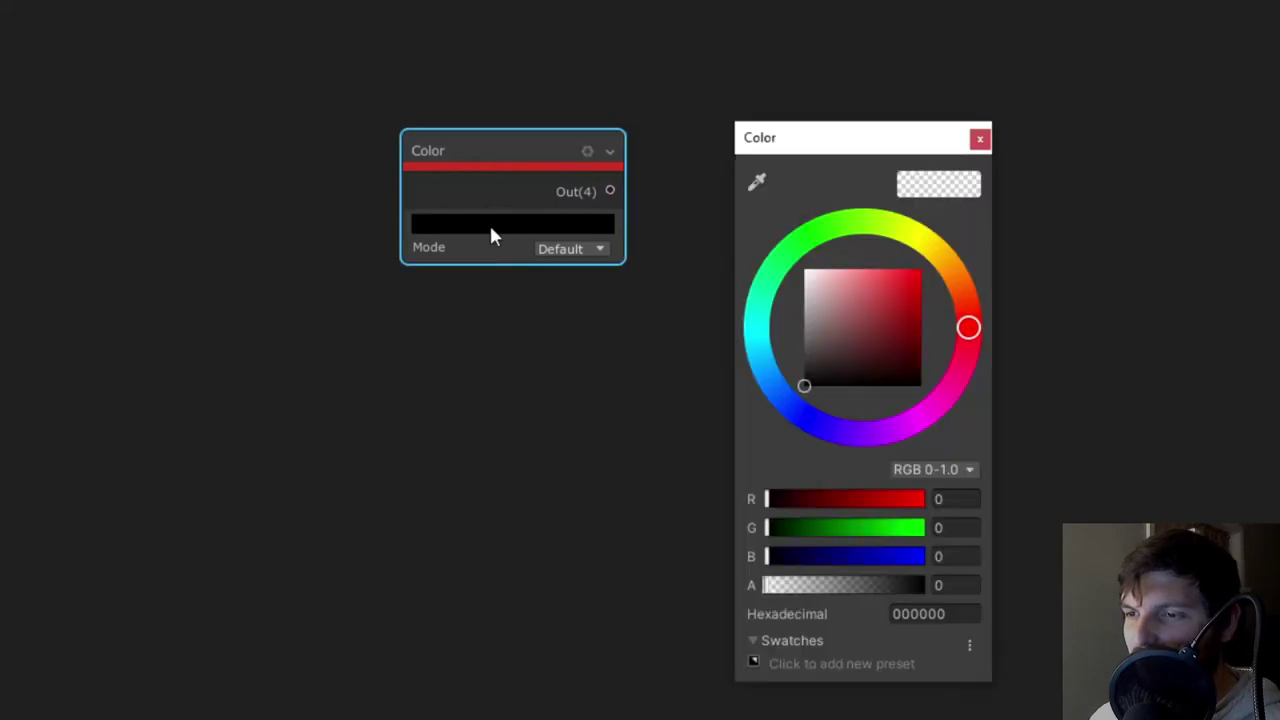
pyautogui.click(952, 499)
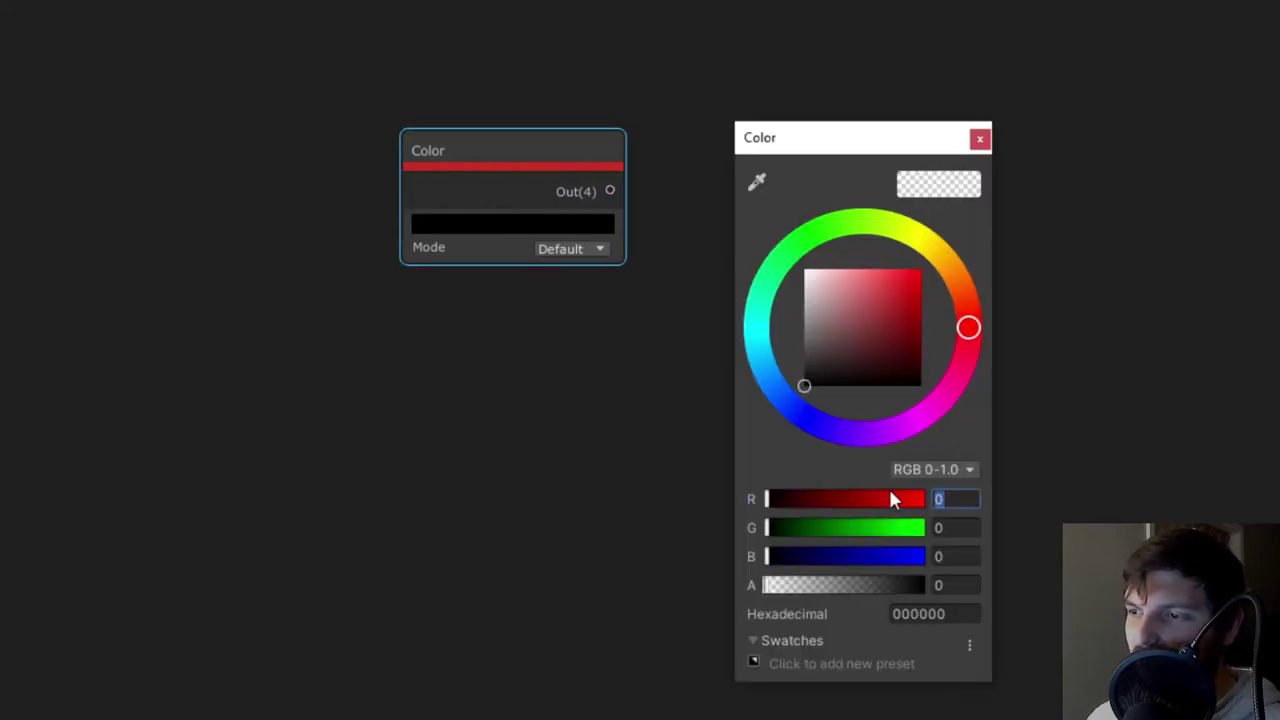
pyautogui.write('-10')
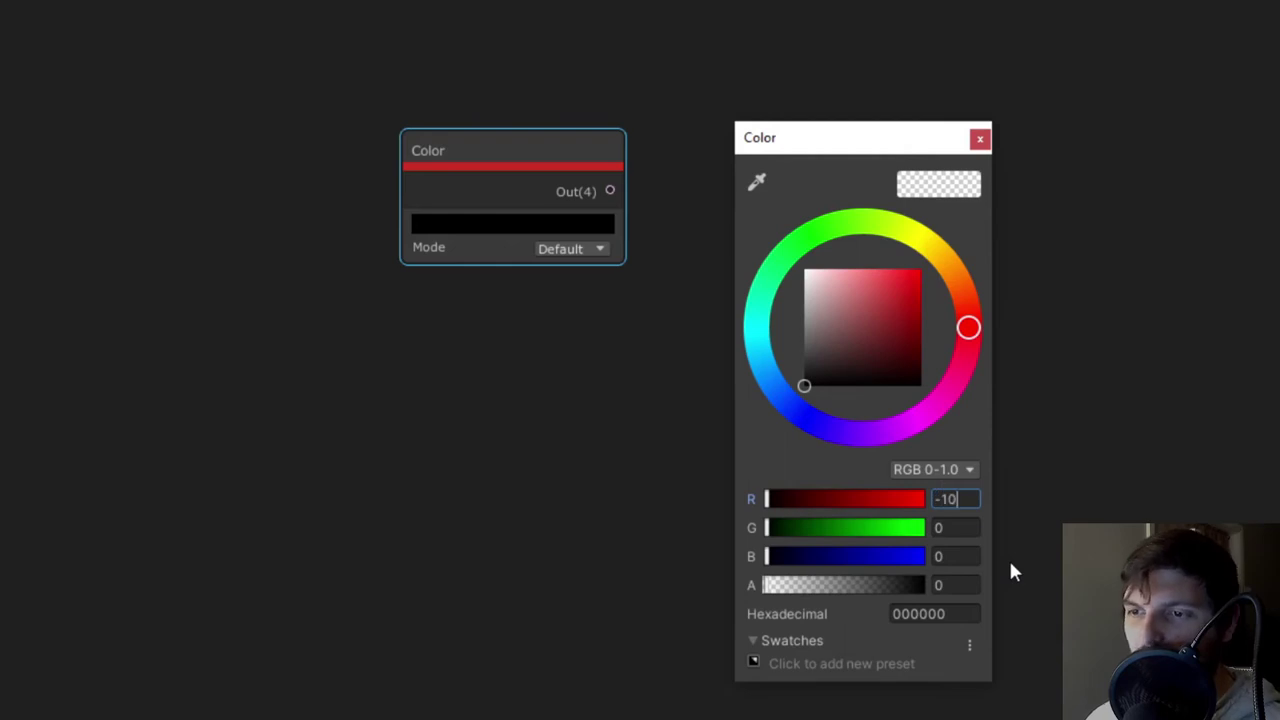
pyautogui.press('Return')
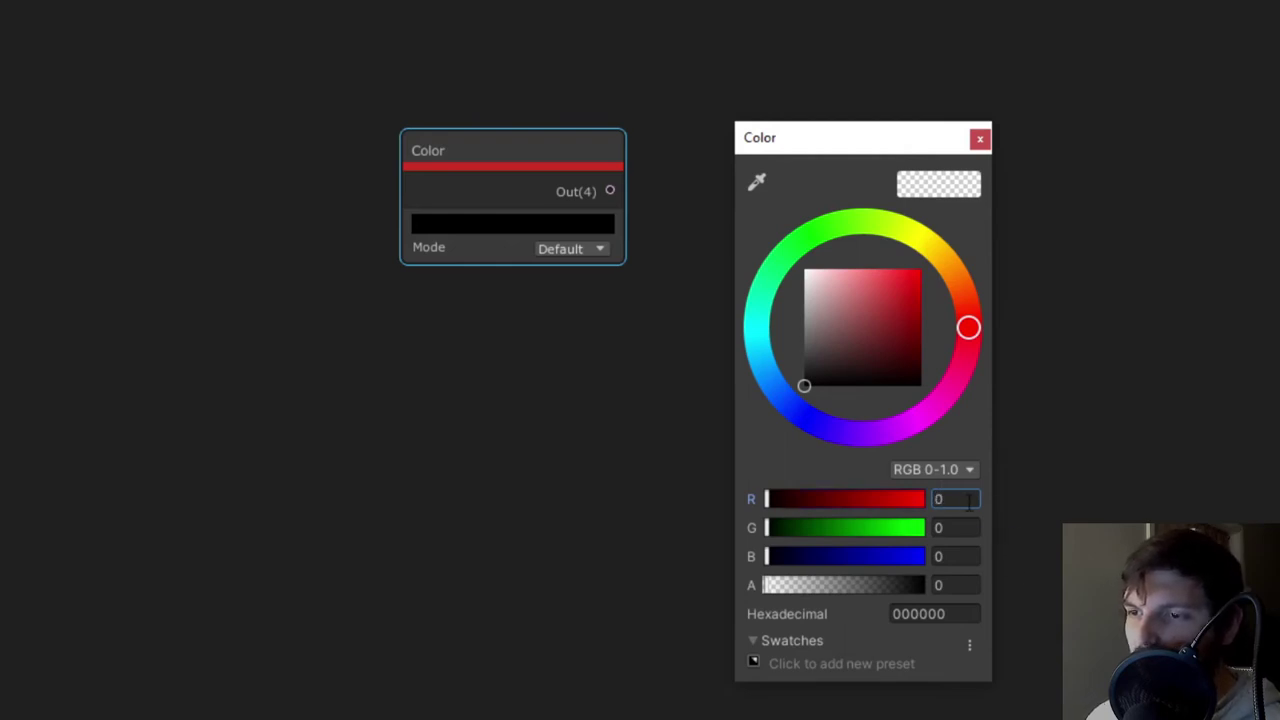
pyautogui.click(968, 503)
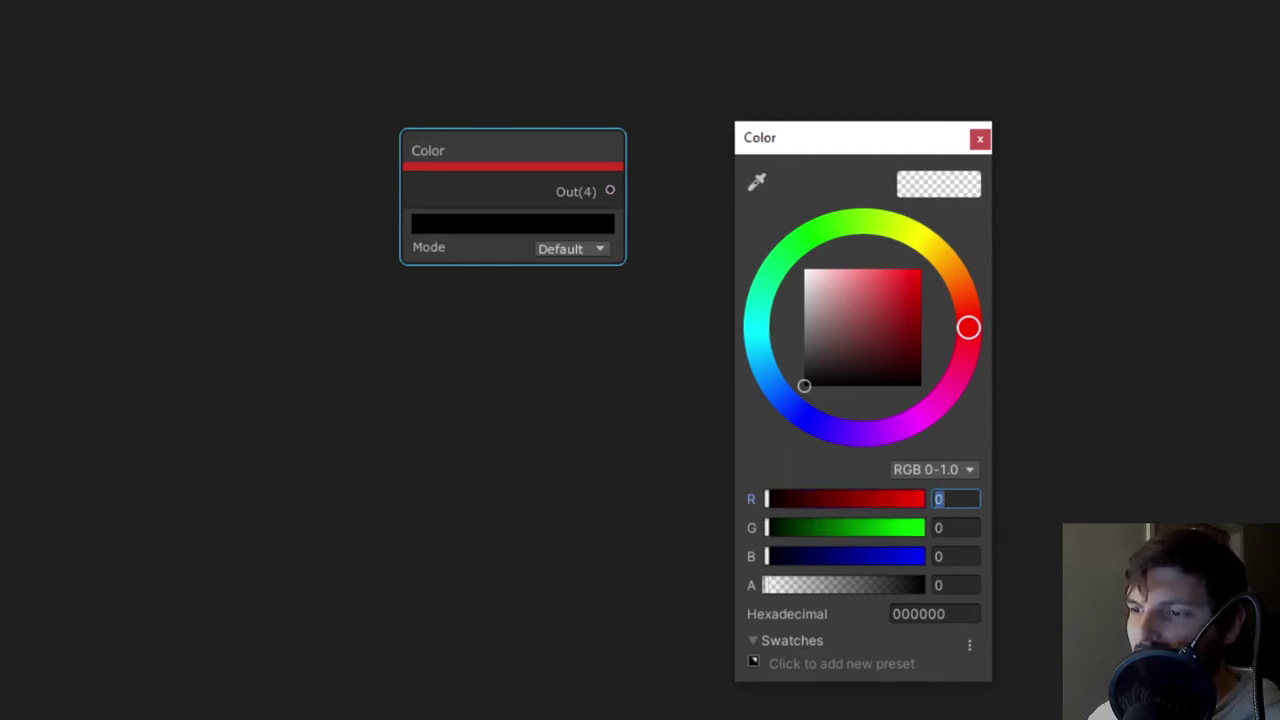
pyautogui.write('100')
pyautogui.press('Return')
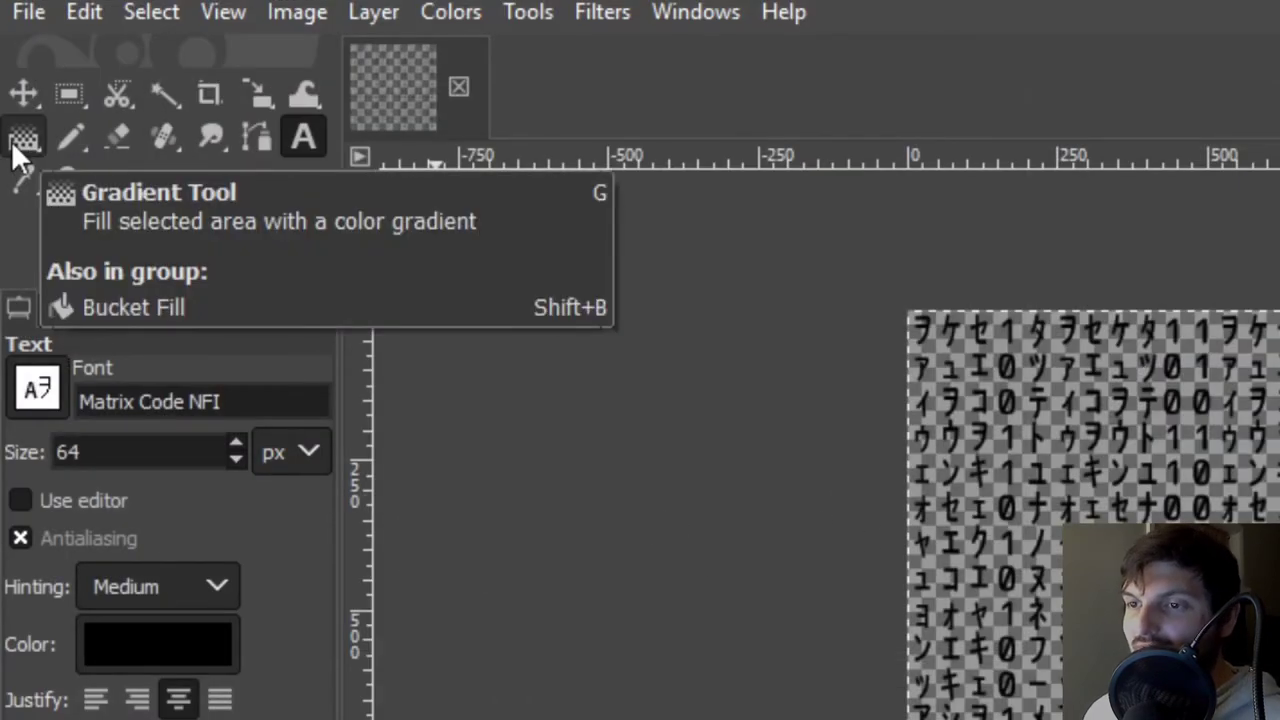
# Switch to the Gradient tool, enlarge the Gradient Editor, and keep the Custom gradient
pyautogui.click(14, 140)
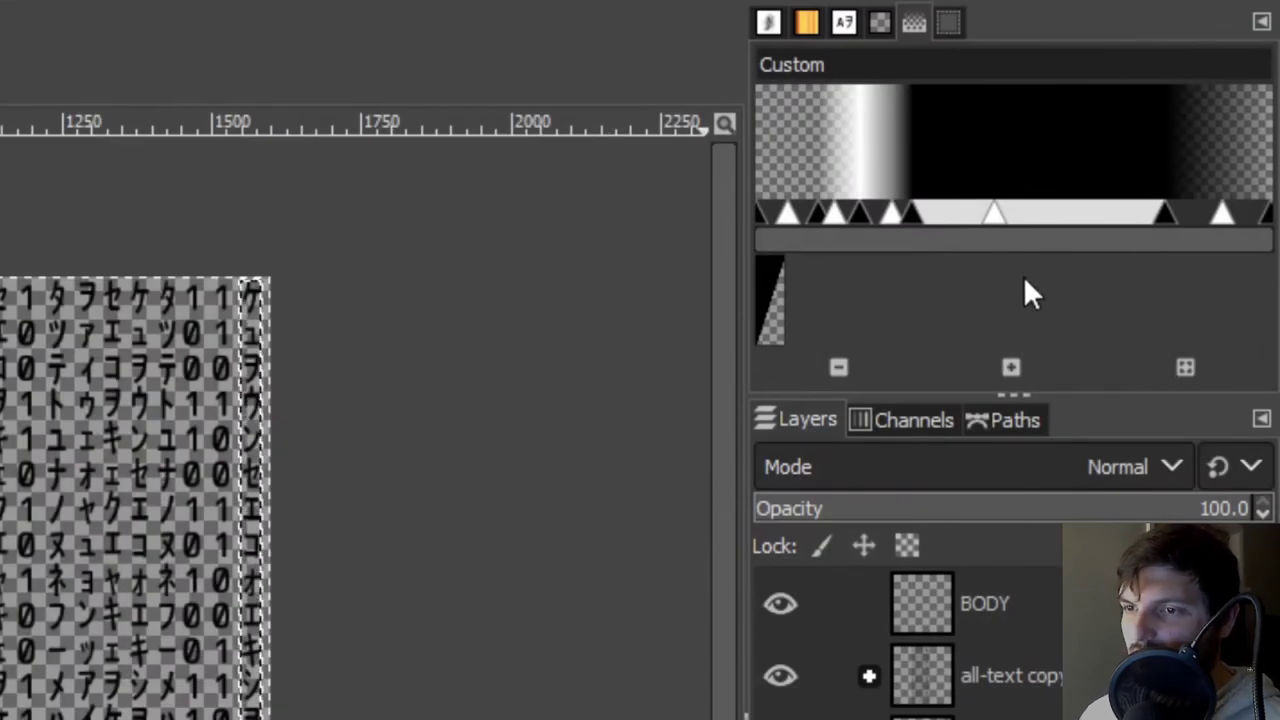
pyautogui.moveTo(1011, 395); pyautogui.dragTo(1011, 715)
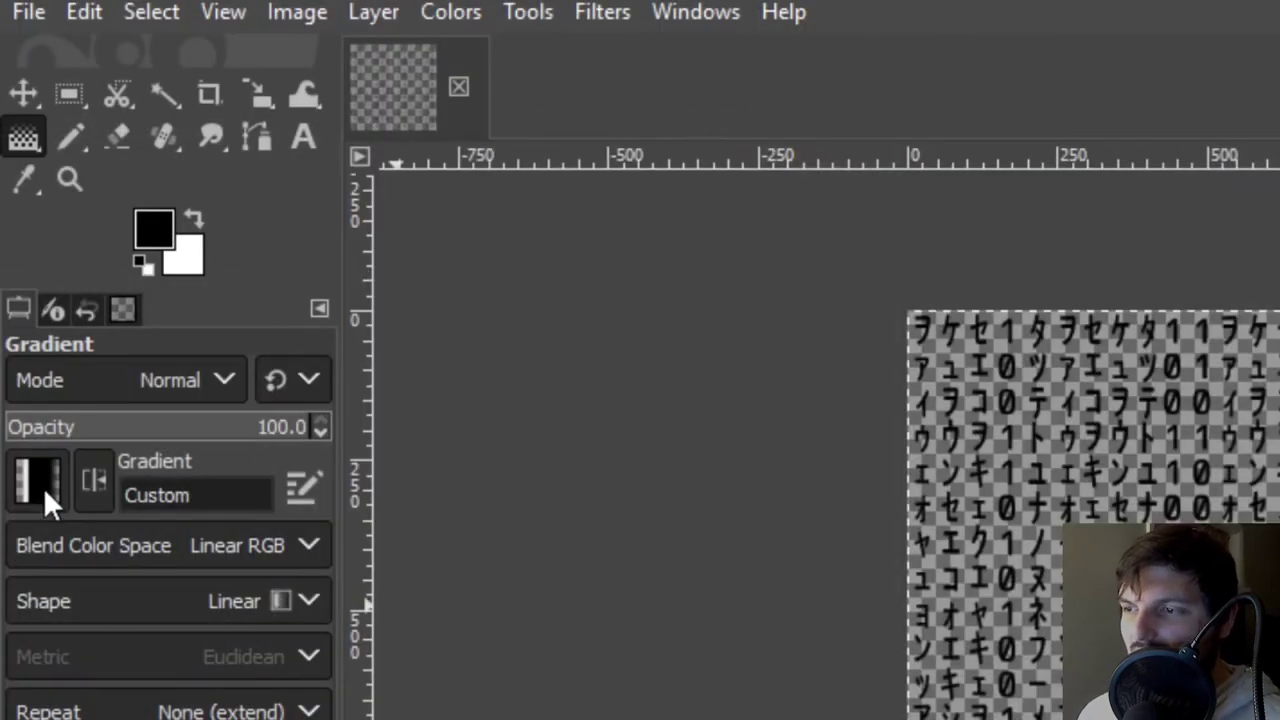
pyautogui.click(43, 487)
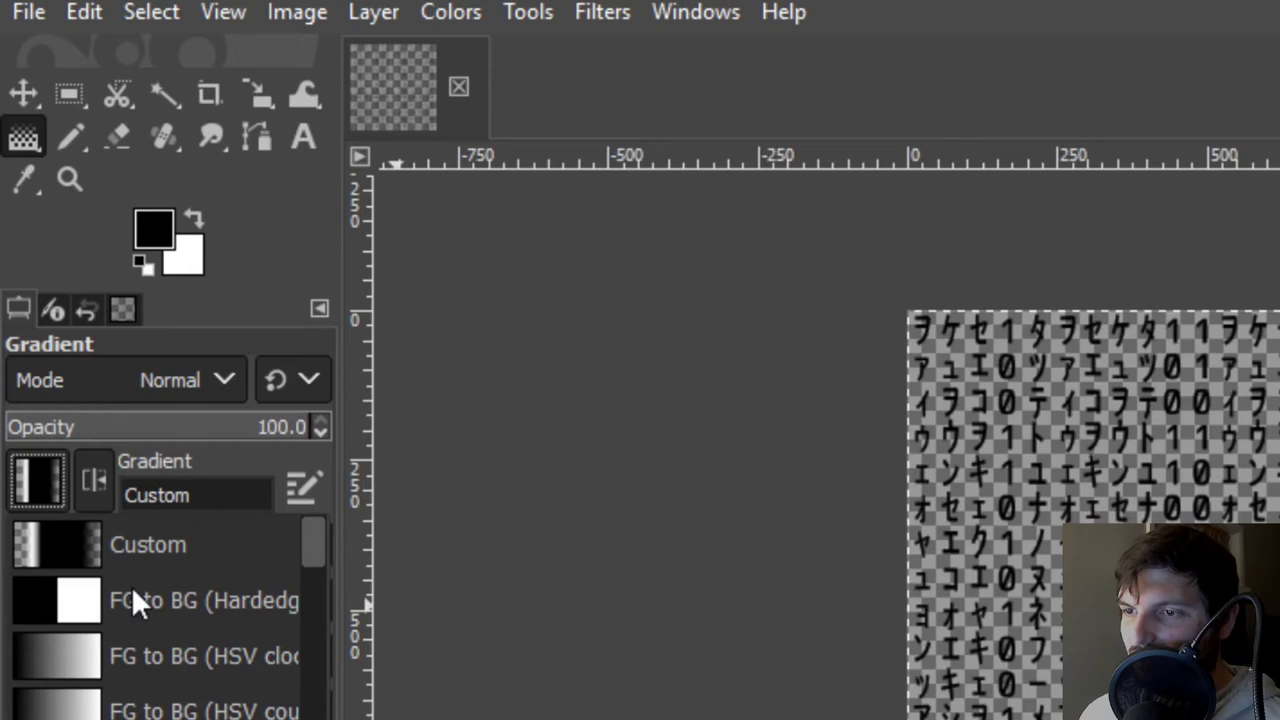
pyautogui.press('Escape')
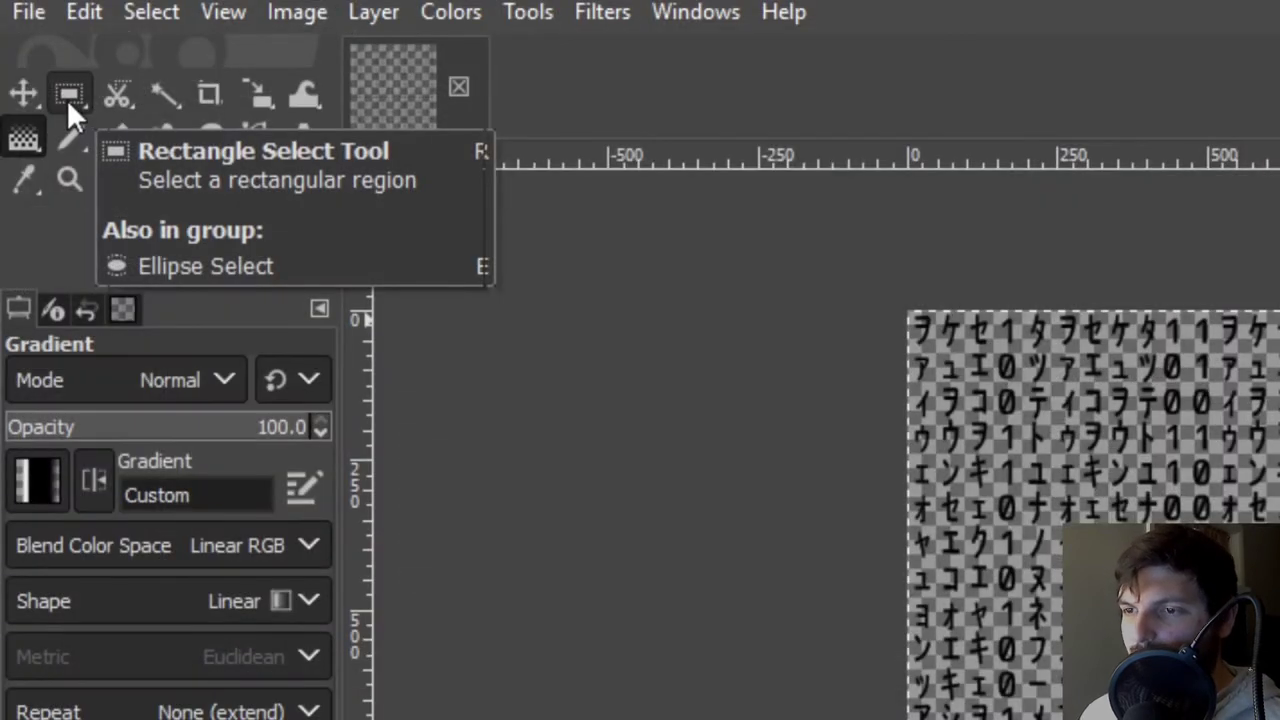
# Rectangle-select a 53 × 1552 px strip down the leftmost character column
pyautogui.click(67, 99)
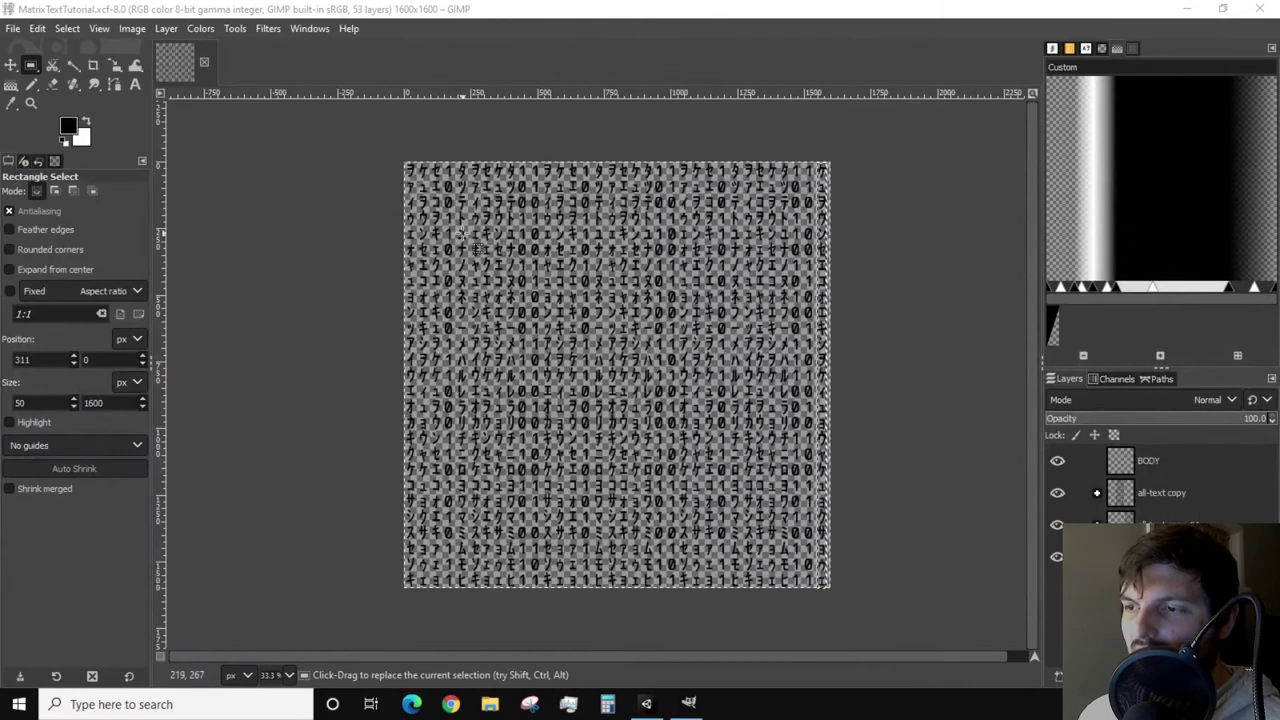
pyautogui.keyDown('ctrl'); pyautogui.scroll(2, 980, 365); pyautogui.keyUp('ctrl')
pyautogui.keyDown('ctrl'); pyautogui.scroll(1, 437, 188); pyautogui.keyUp('ctrl')
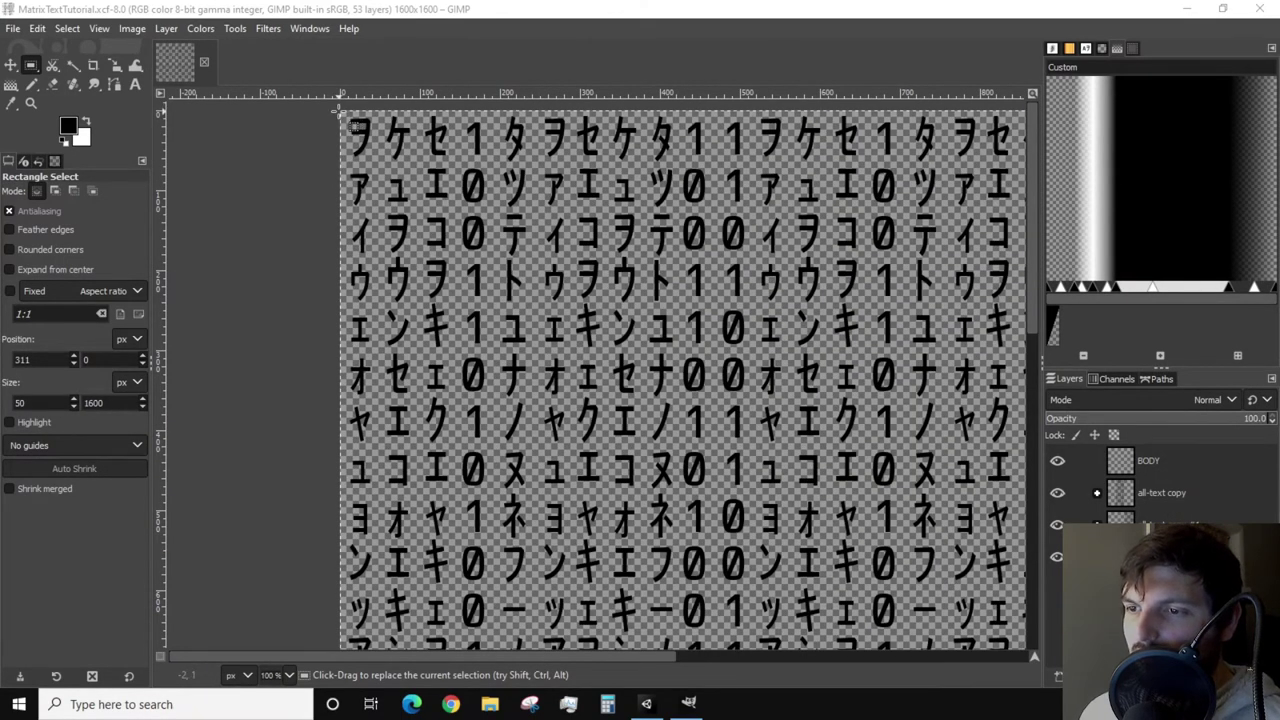
pyautogui.moveTo(339, 112); pyautogui.dragTo(393, 202)
pyautogui.keyDown('shift'); pyautogui.hscroll(3, 447, 231); pyautogui.keyUp('shift')
pyautogui.keyDown('ctrl'); pyautogui.scroll(-1, 447, 231); pyautogui.keyUp('ctrl')
pyautogui.keyDown('ctrl'); pyautogui.scroll(-2, 447, 231); pyautogui.keyUp('ctrl')
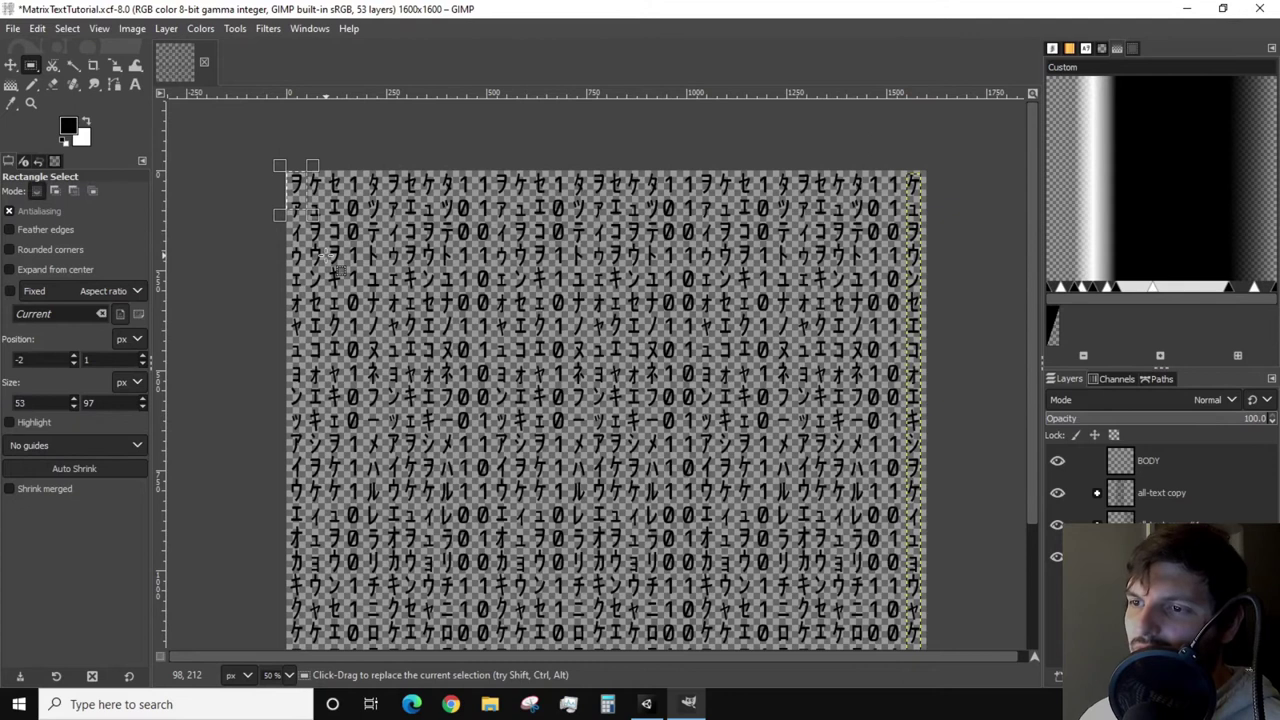
pyautogui.moveTo(305, 230); pyautogui.dragTo(309, 612)
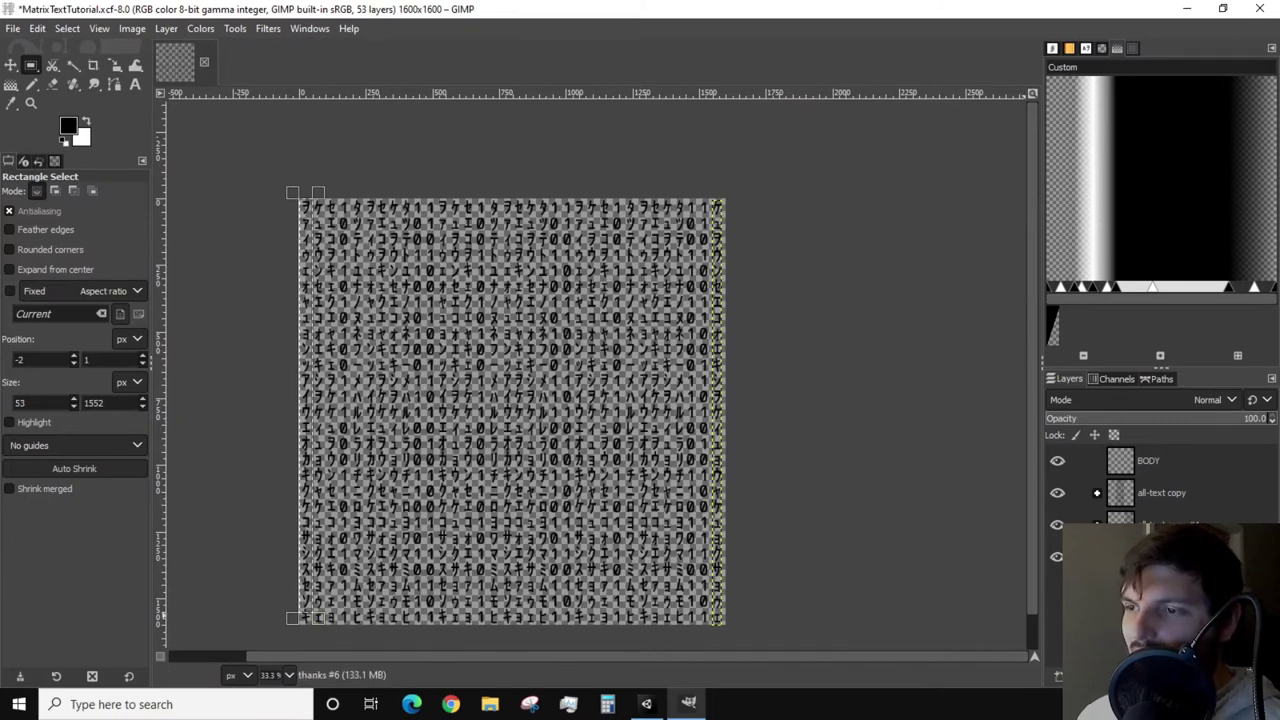
# Add a transparent 1600 × 1600 layer named GradientTexture and collapse the layer groups
pyautogui.rightClick(1134, 492)
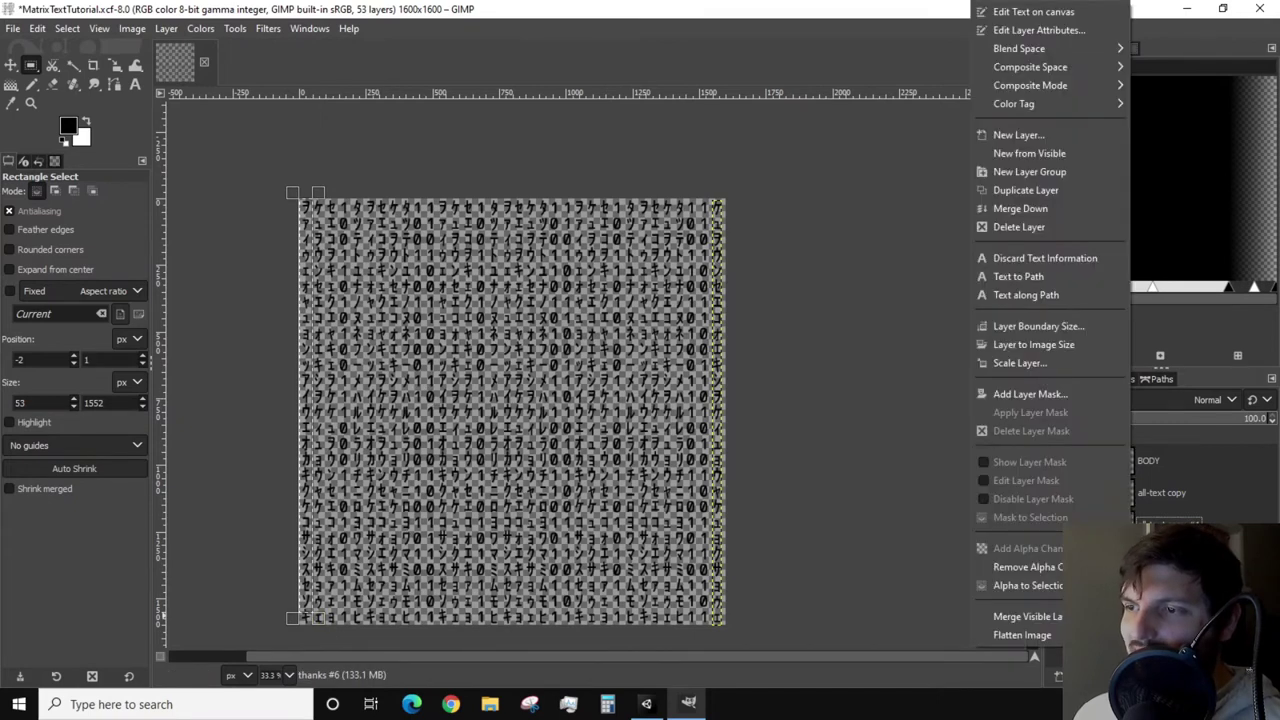
pyautogui.click(1018, 136)
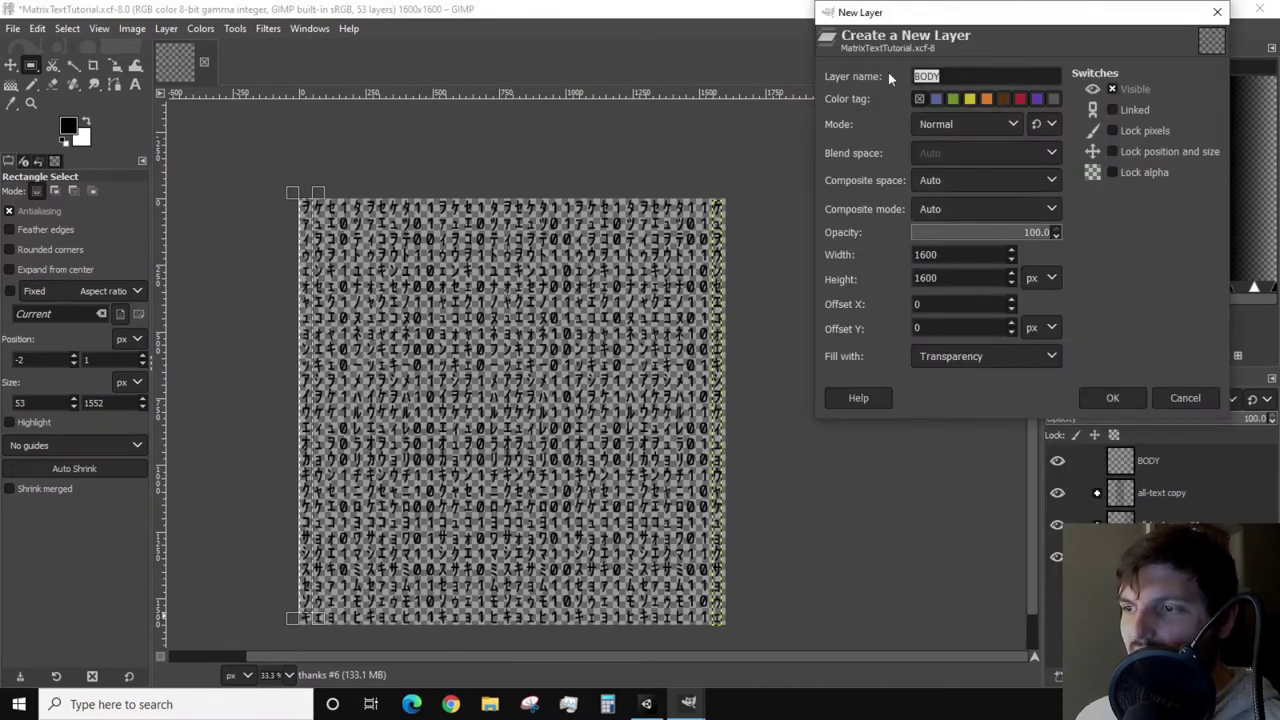
pyautogui.write('Gradient')
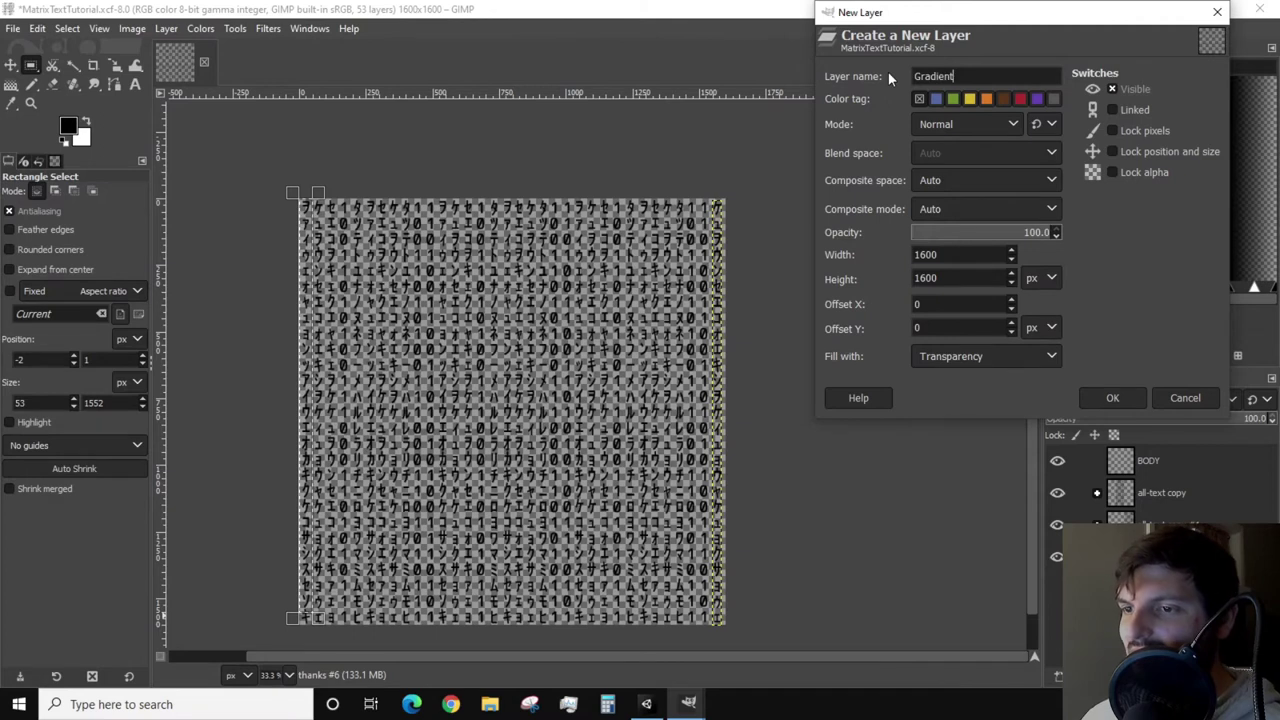
pyautogui.write('Mat')
pyautogui.press('BackSpace')
pyautogui.press('BackSpace')
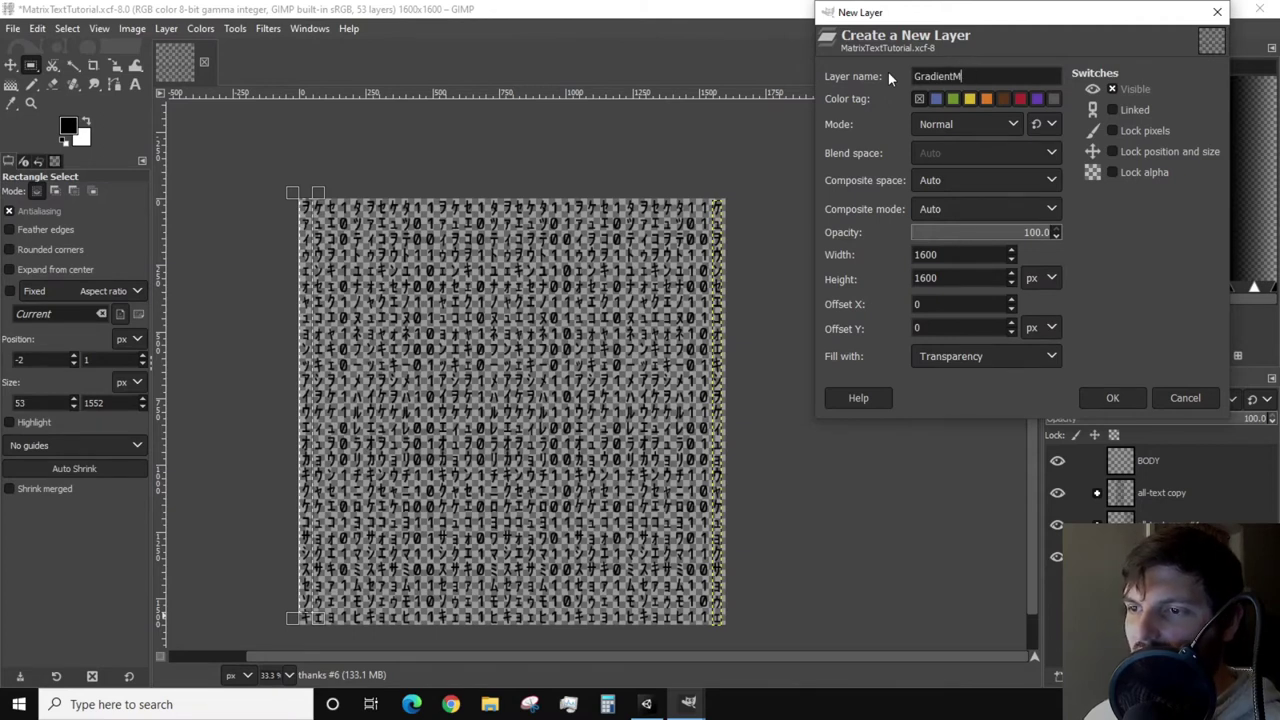
pyautogui.press('BackSpace')
pyautogui.write('Texture')
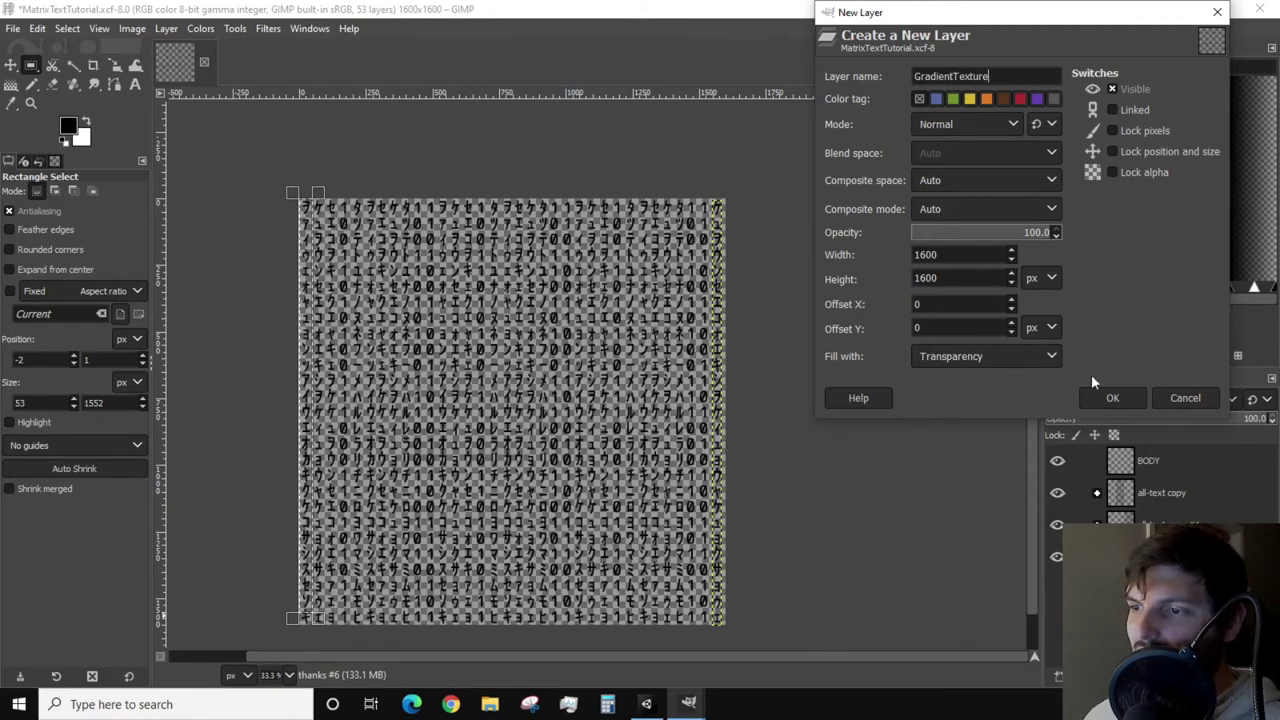
pyautogui.click(1107, 398)
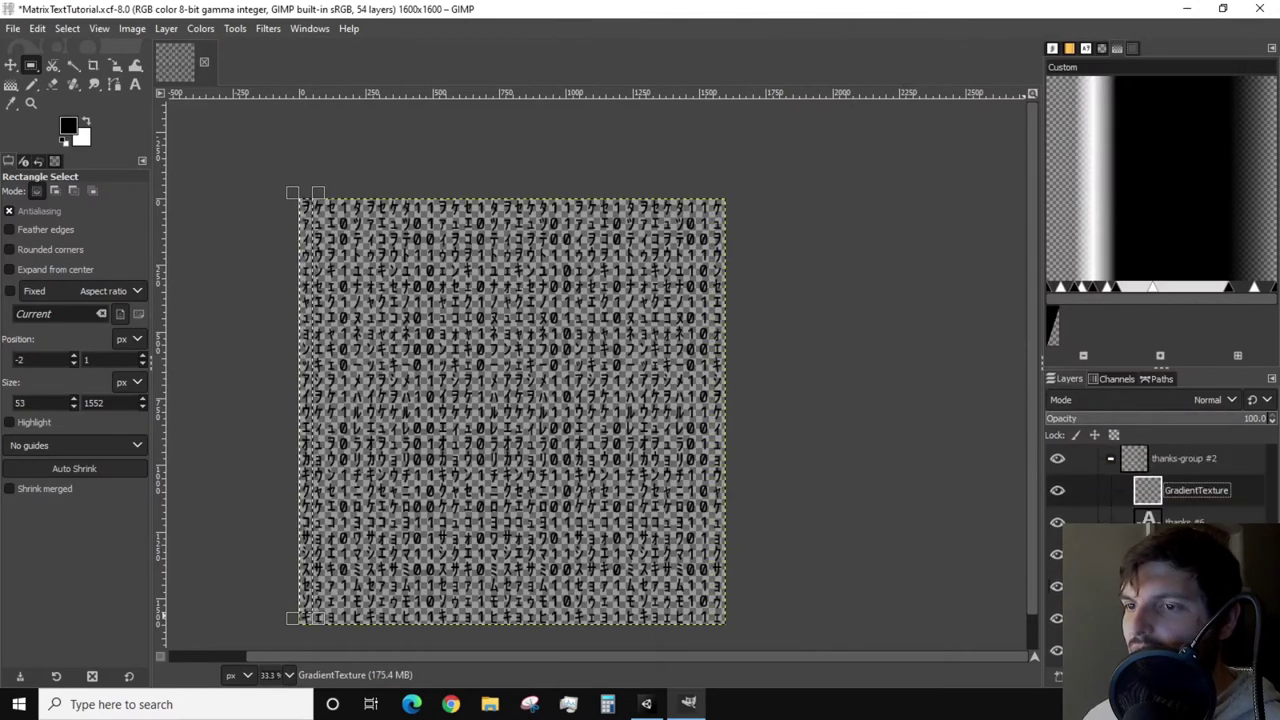
pyautogui.hotkey('ctrl', 'z')
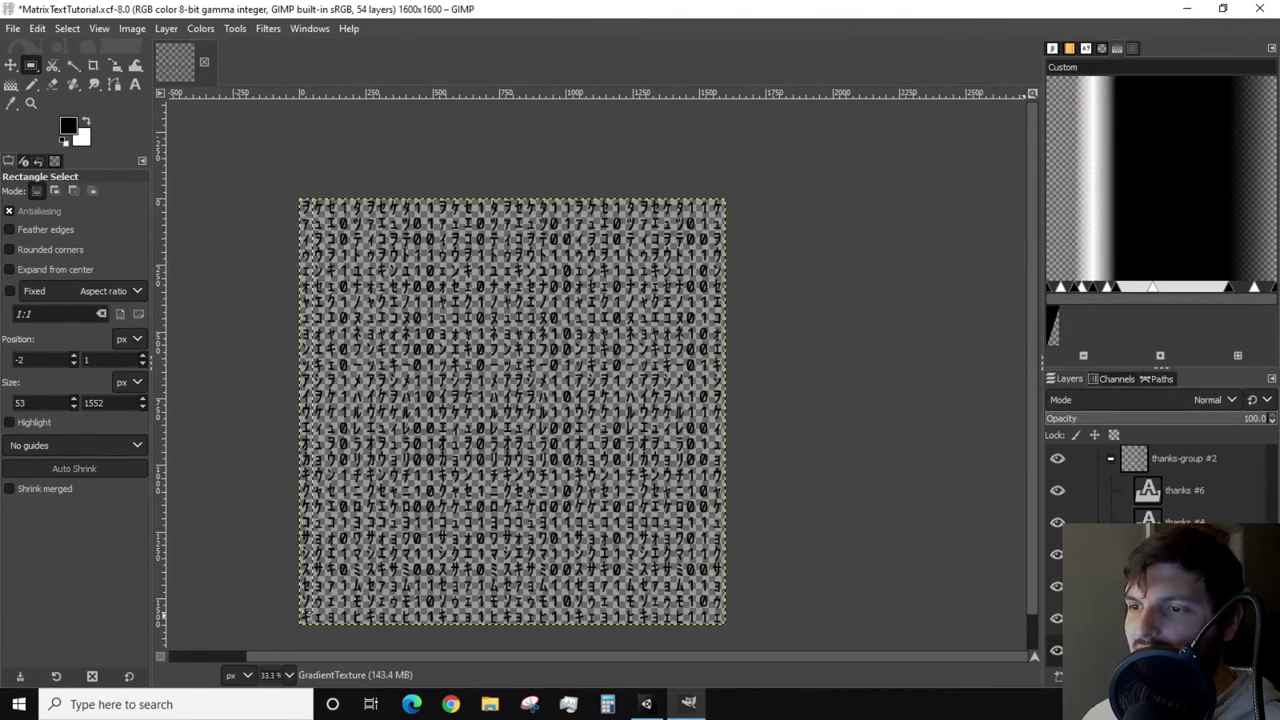
pyautogui.click(1110, 458)
pyautogui.click(1104, 491)
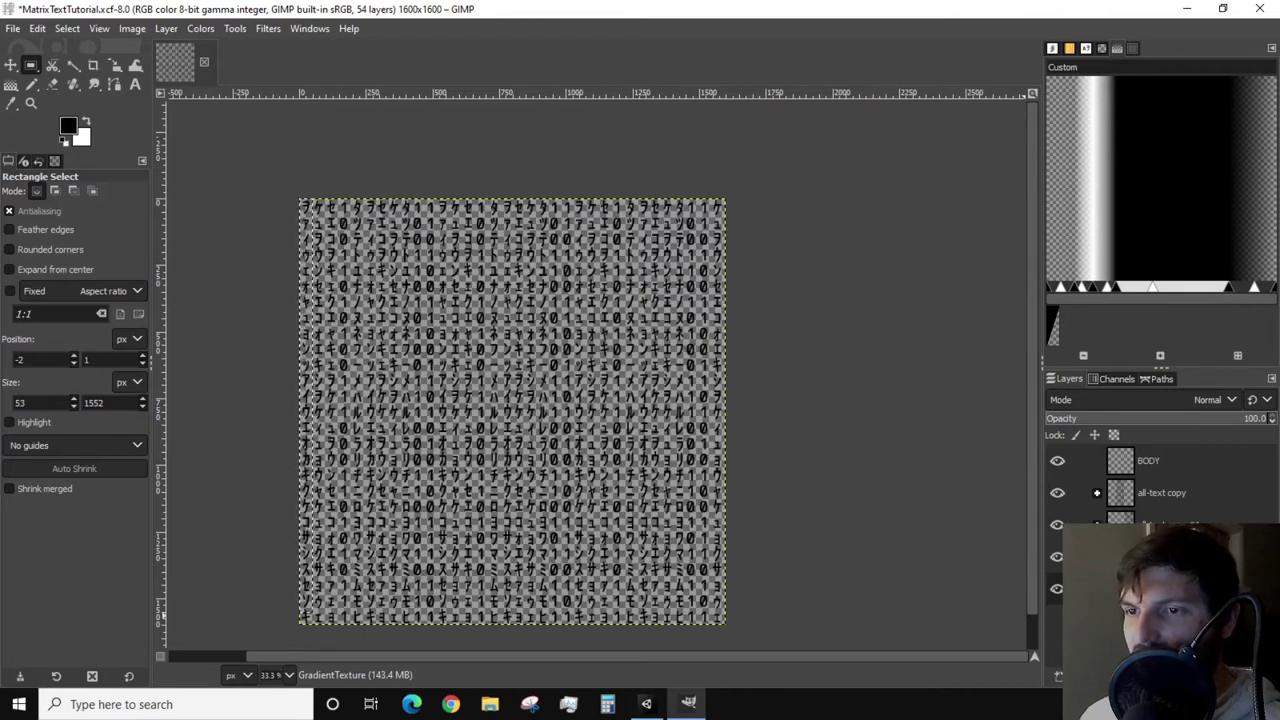
# Draw a vertical streak gradient up the left strip, starting at the image's bottom edge
pyautogui.scroll(-1, 287, 469)
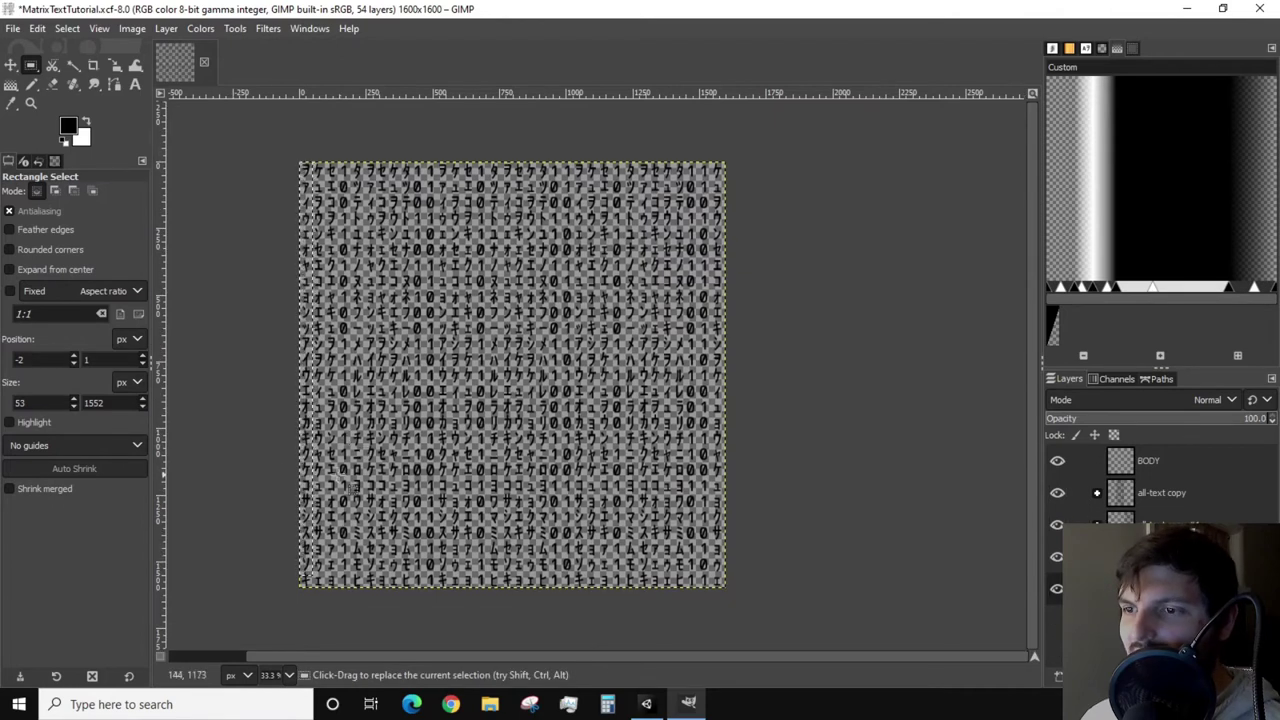
pyautogui.keyDown('ctrl'); pyautogui.scroll(1, 287, 469); pyautogui.keyUp('ctrl')
pyautogui.keyDown('ctrl'); pyautogui.scroll(-2, 560, 457); pyautogui.keyUp('ctrl')
pyautogui.keyDown('ctrl'); pyautogui.scroll(1, 414, 529); pyautogui.keyUp('ctrl')
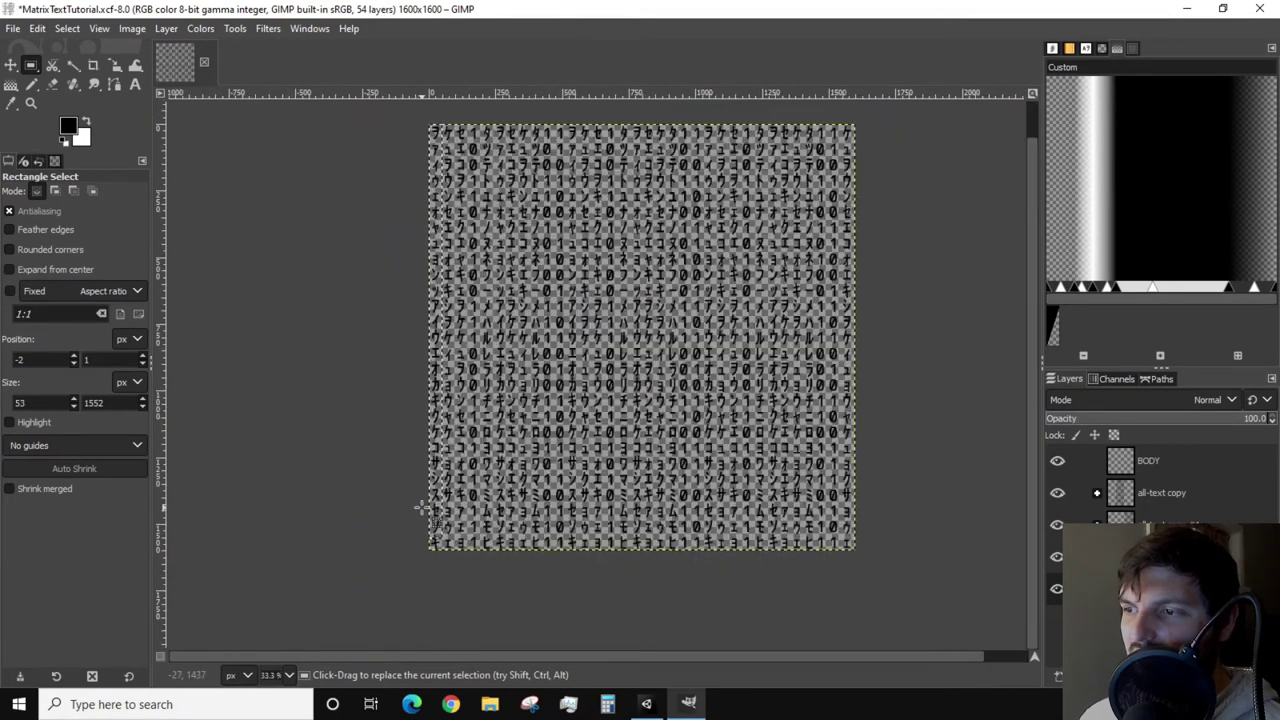
pyautogui.click(9, 86)
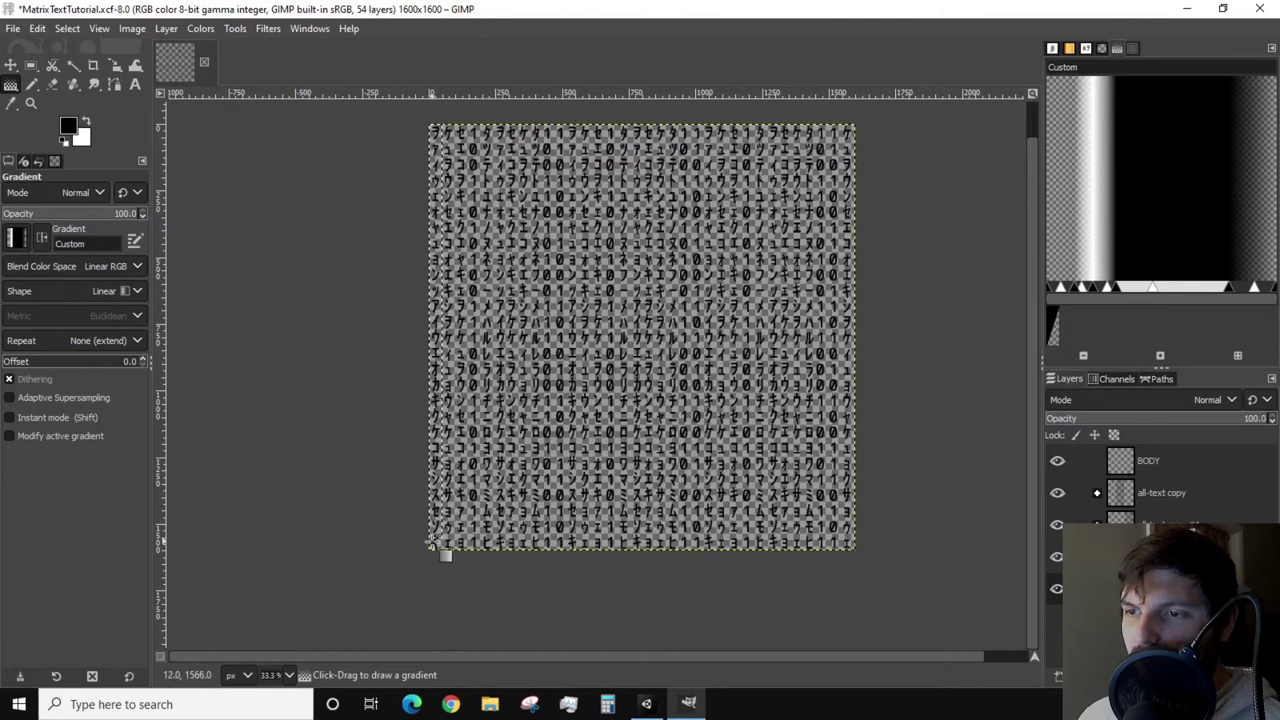
pyautogui.moveTo(434, 541)
pyautogui.mouseDown()
pyautogui.moveTo(430, 258)
pyautogui.moveTo(447, 130)
pyautogui.mouseUp()
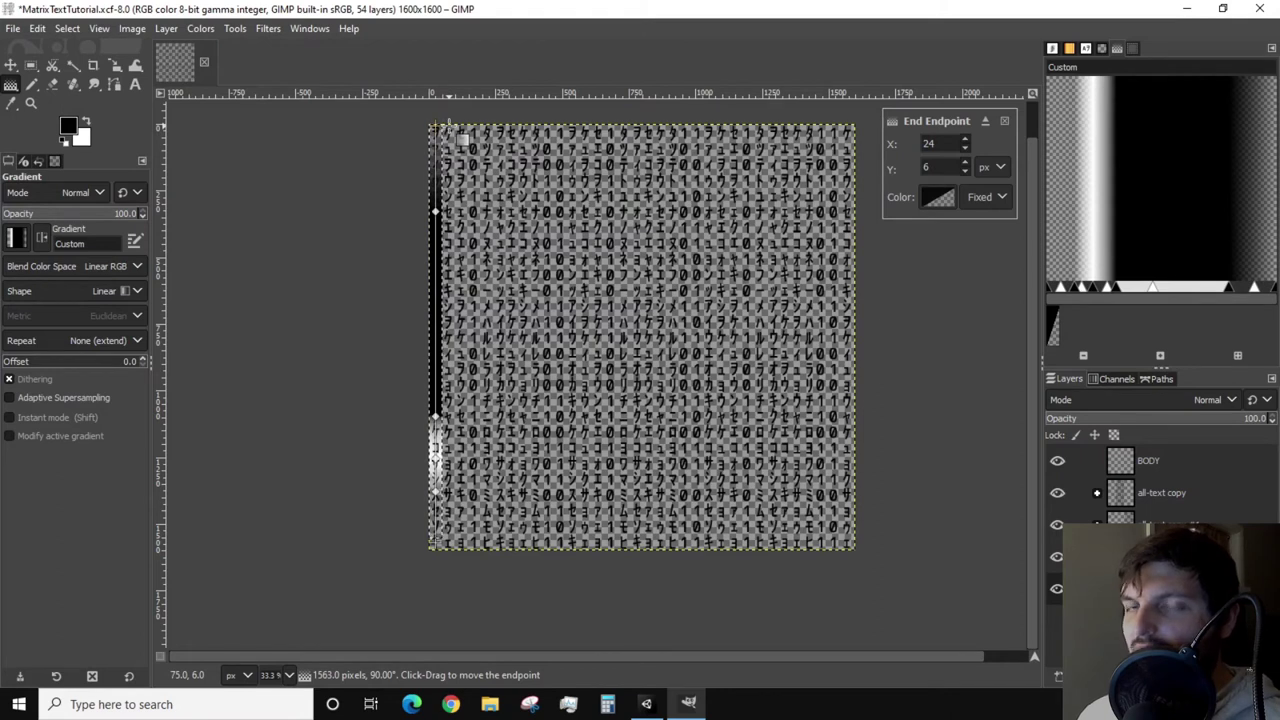
pyautogui.click(436, 542)
pyautogui.moveTo(438, 543); pyautogui.dragTo(436, 551)
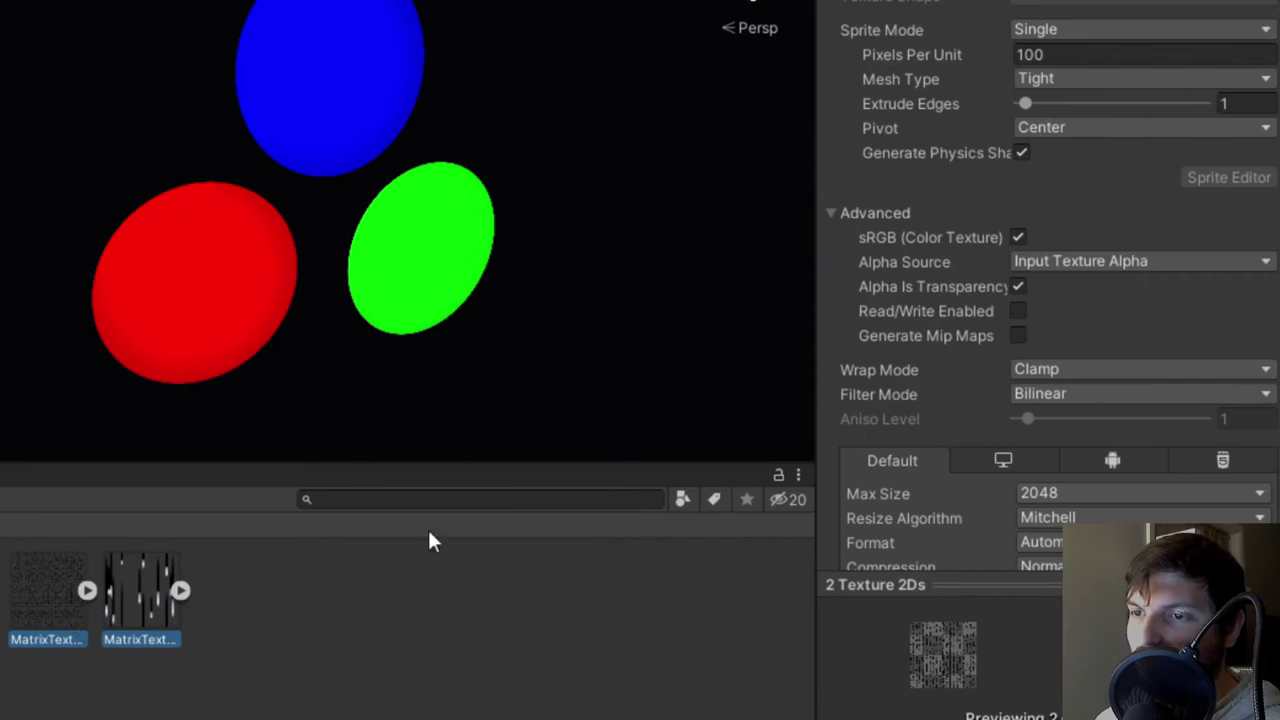
# Set Wrap Mode to Repeat for both selected matrix textures
pyautogui.click(1176, 372)
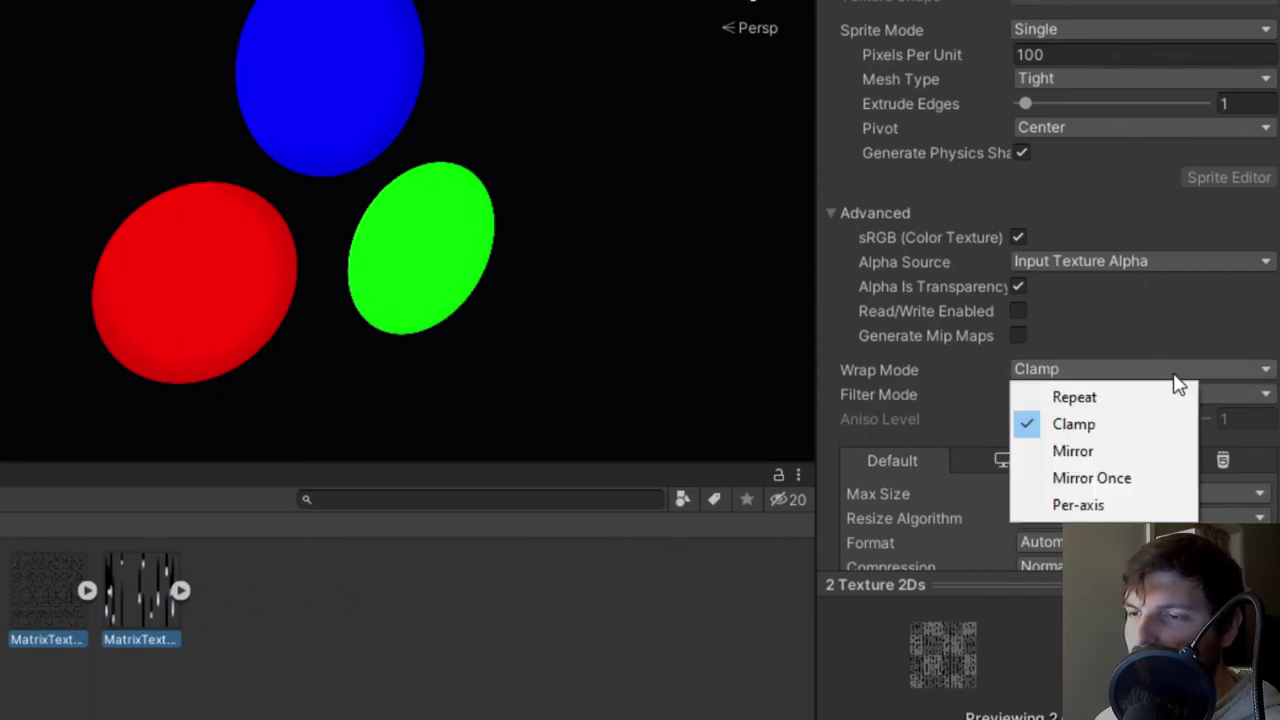
pyautogui.click(1078, 399)
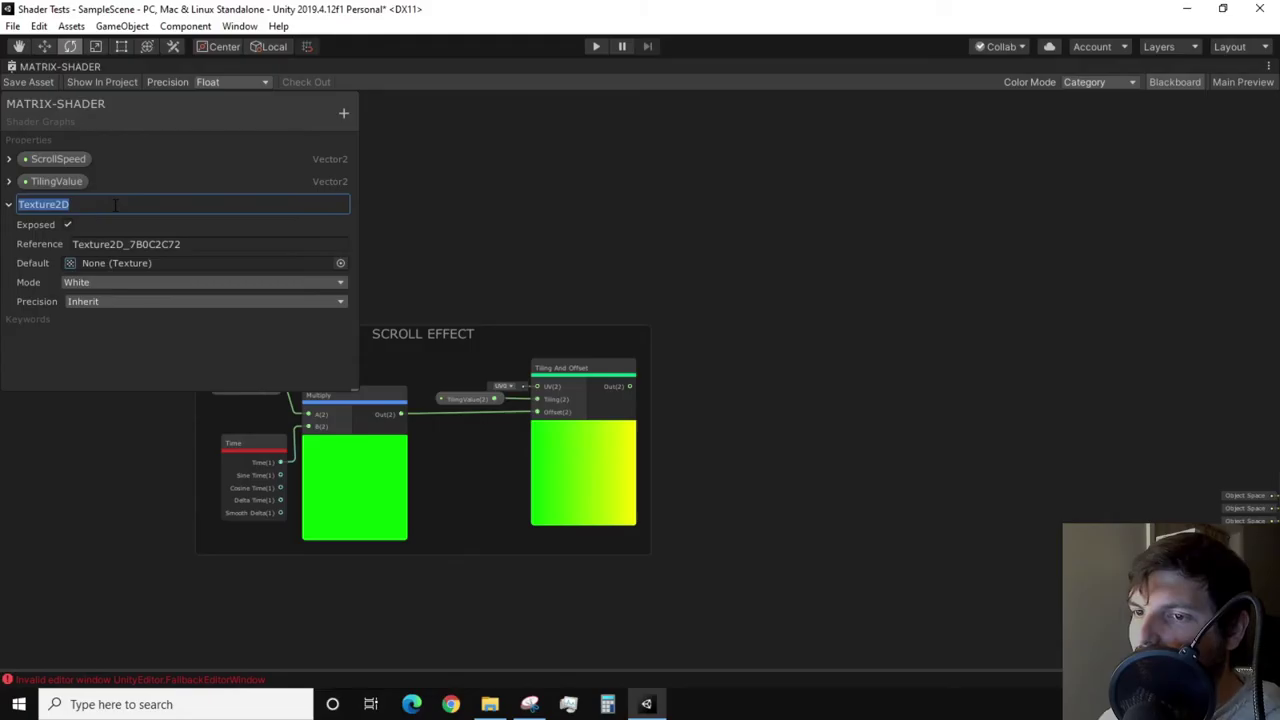
# Name the MatrixTextTexture property and add a Texture2D property GradientTexture
pyautogui.write('MatrixTextTexture')
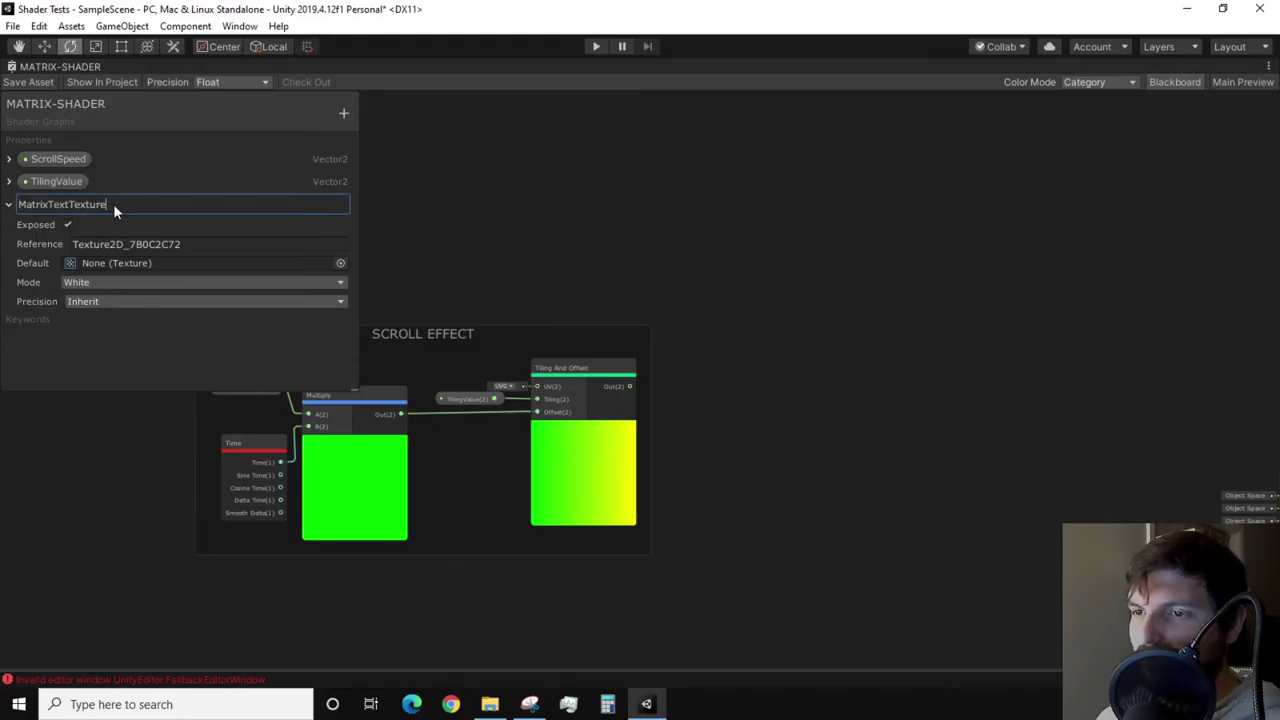
pyautogui.press('Return')
pyautogui.click(344, 113)
pyautogui.click(372, 207)
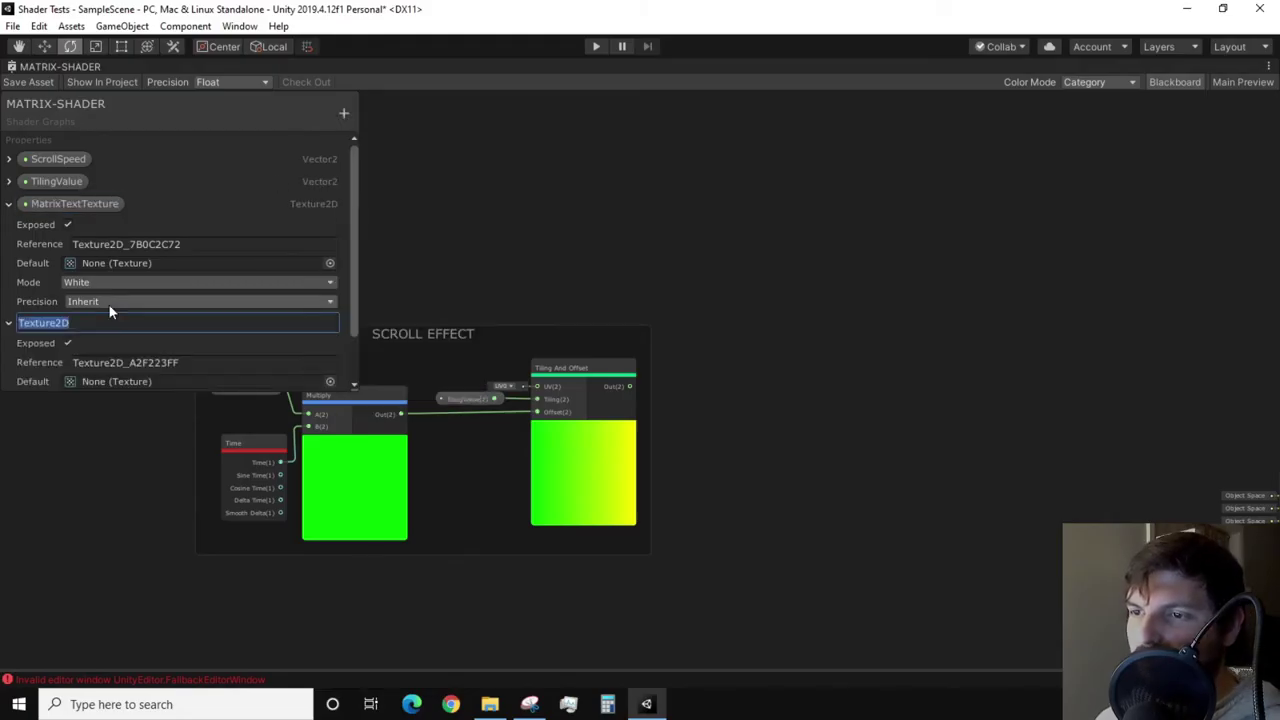
pyautogui.write('GradientTexture')
pyautogui.press('Return')
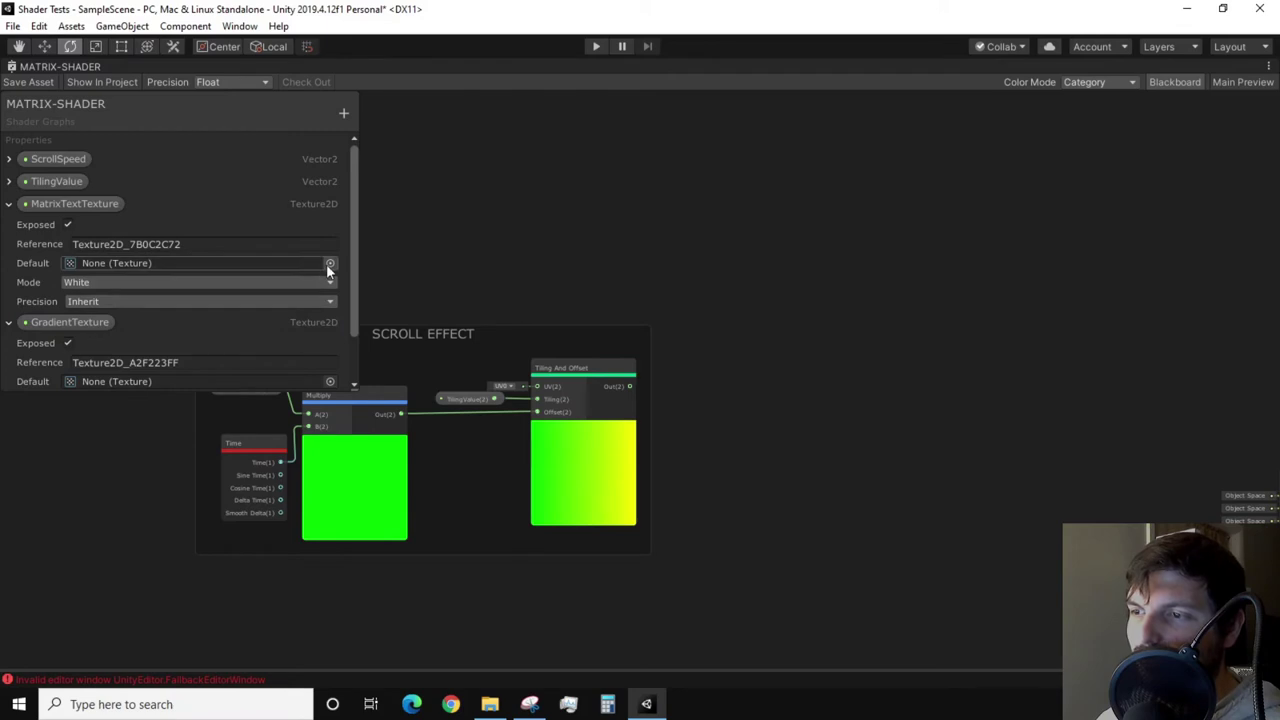
# Set default textures MatrixTextTutorial for MatrixTextTexture and MatrixTextureTut1 for GradientTexture
pyautogui.click(329, 263)
pyautogui.doubleClick(168, 473)
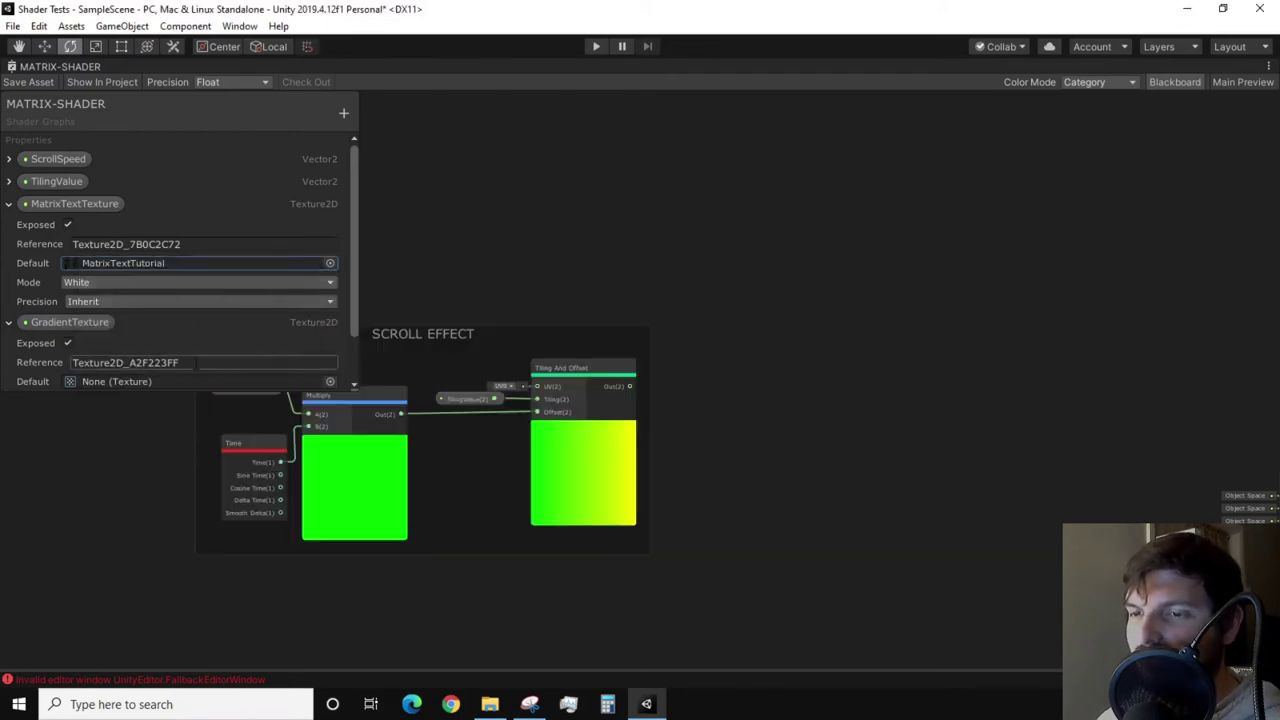
pyautogui.click(329, 381)
pyautogui.scroll(-2, 196, 463)
pyautogui.click(158, 441)
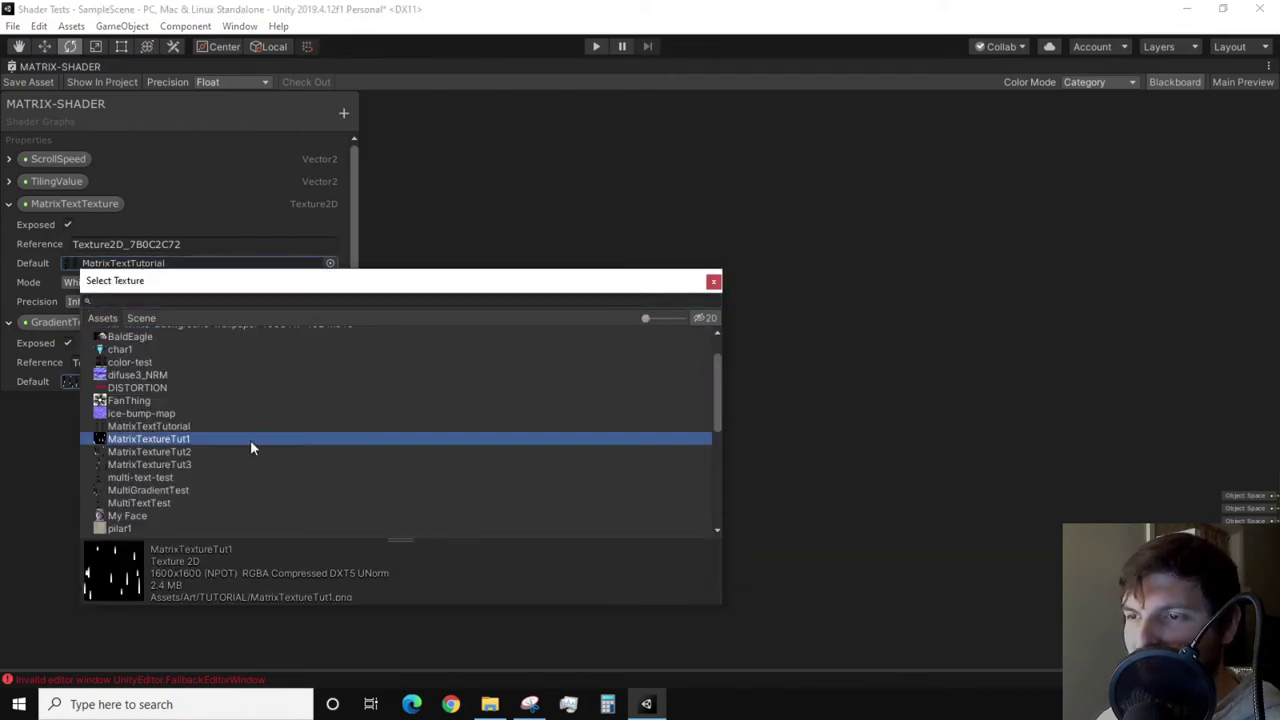
pyautogui.click(714, 283)
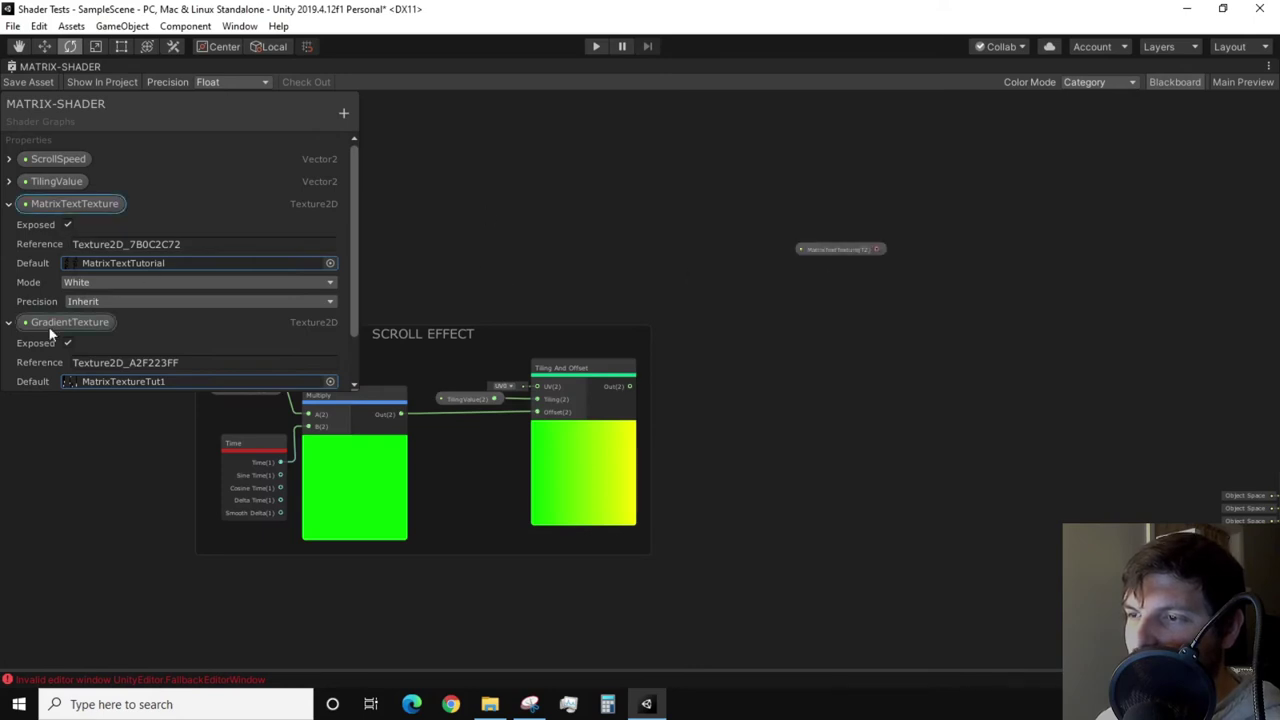
# Add Sample Texture 2D nodes fed by the MatrixTextTexture and GradientTexture properties
pyautogui.click(1160, 82)
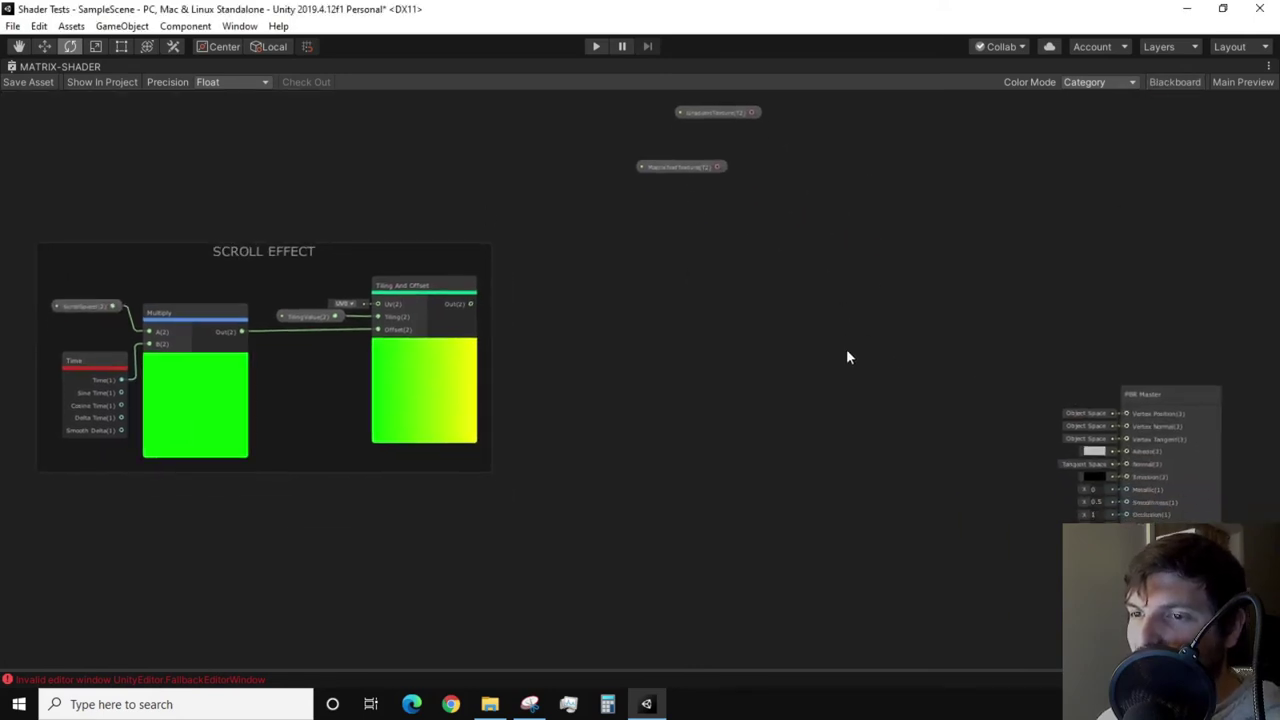
pyautogui.moveTo(680, 170); pyautogui.dragTo(662, 428)
pyautogui.moveTo(692, 472); pyautogui.dragTo(728, 447)
pyautogui.write('sample')
pyautogui.press('Return')
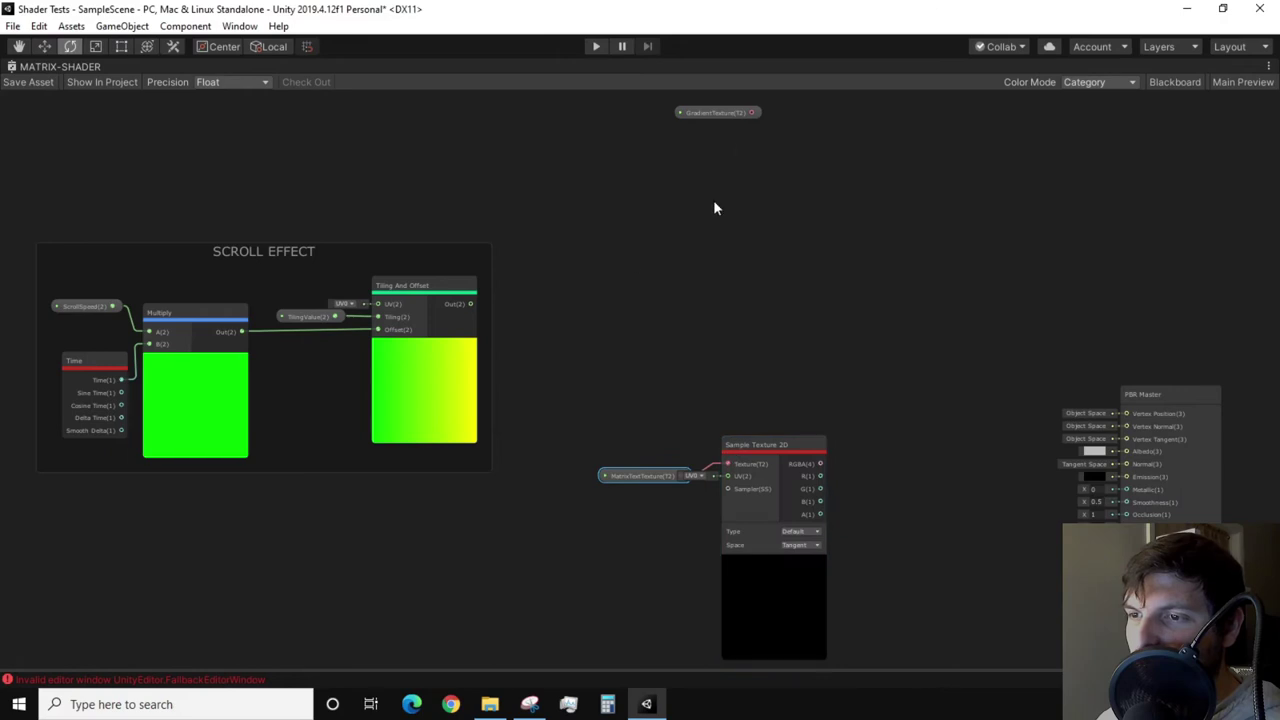
pyautogui.moveTo(755, 112); pyautogui.dragTo(857, 148)
pyautogui.write('sample')
pyautogui.press('Return')
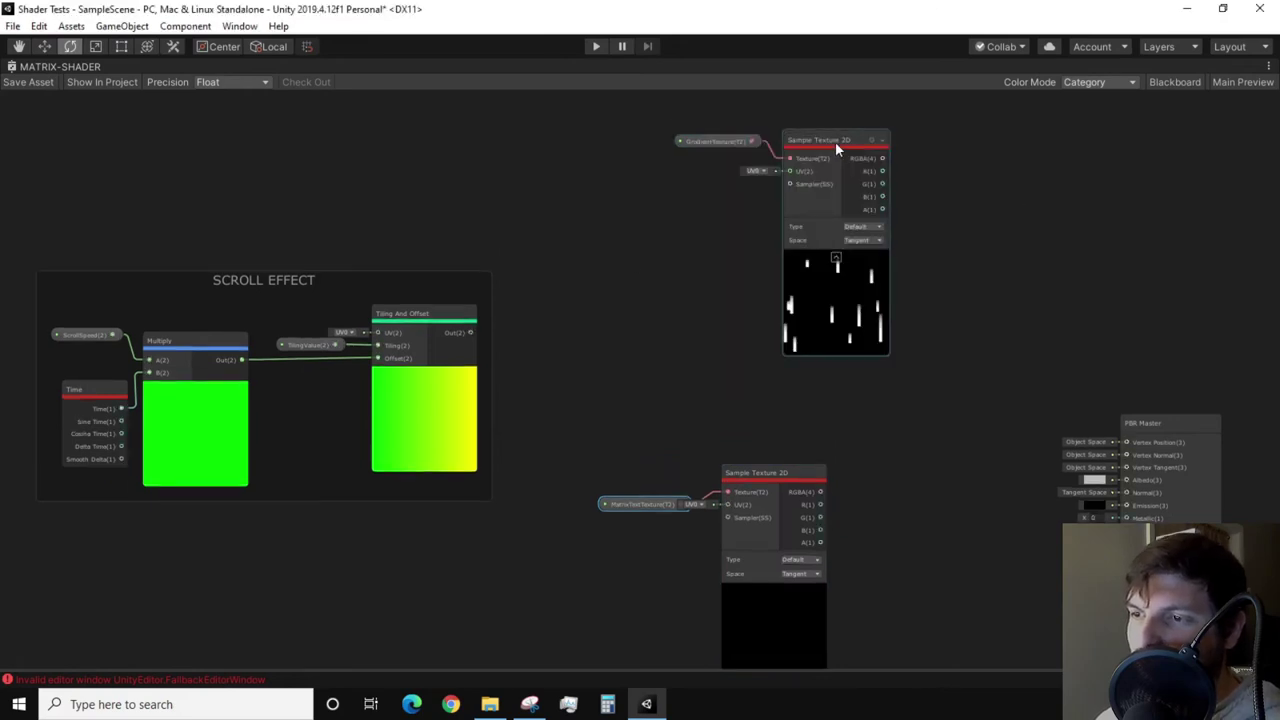
# Wire Tiling And Offset Out into the GradientTexture sampler's UV input
pyautogui.keyDown('shift'); pyautogui.click(700, 141); pyautogui.keyUp('shift')
pyautogui.moveTo(800, 148); pyautogui.dragTo(690, 193)
pyautogui.click(495, 350)
pyautogui.scroll(3, 497, 352)
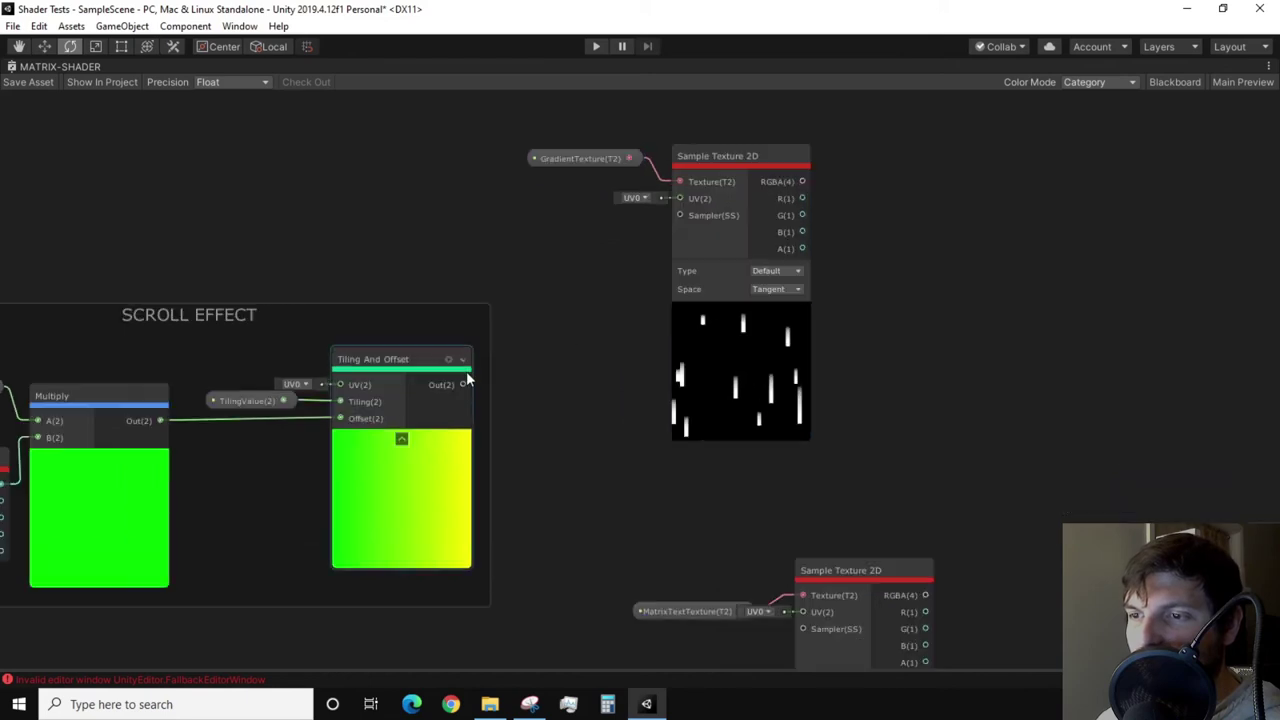
pyautogui.moveTo(462, 385); pyautogui.dragTo(680, 199)
pyautogui.scroll(-3, 643, 345)
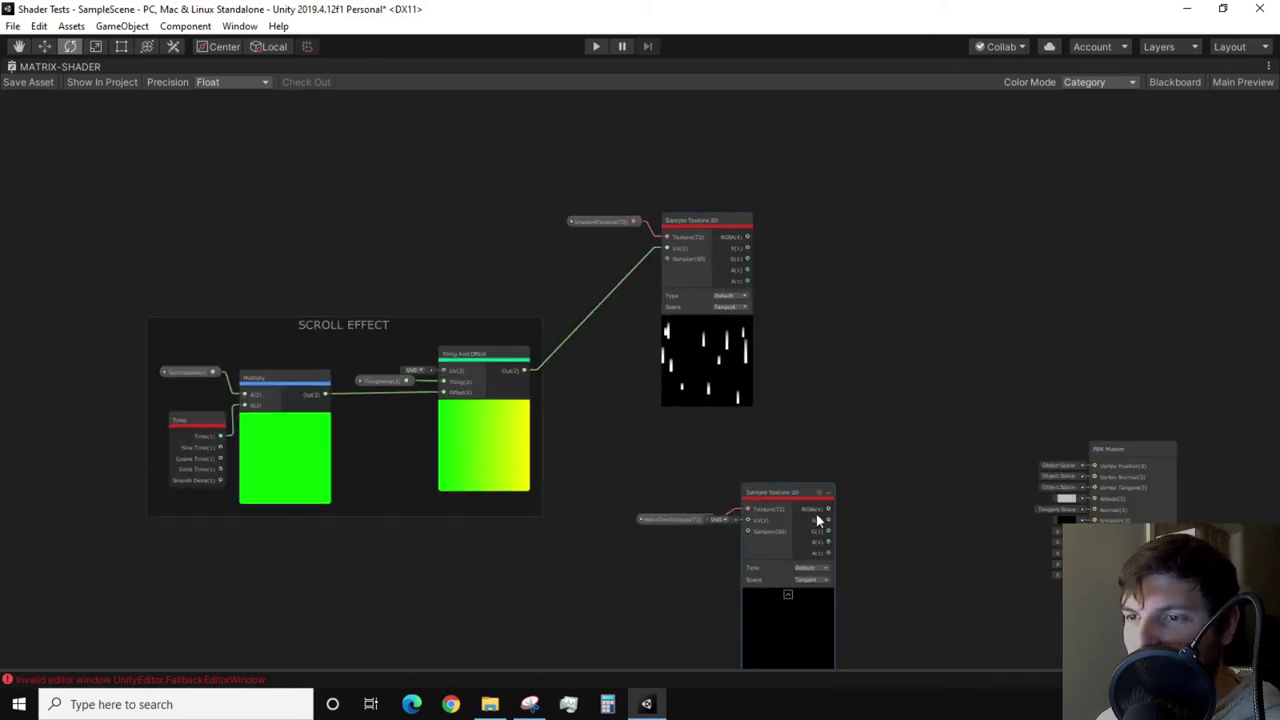
# Move the text texture nodes and the gradient texture nodes lower in the graph
pyautogui.moveTo(664, 492); pyautogui.dragTo(668, 490)
pyautogui.moveTo(723, 544); pyautogui.dragTo(627, 649)
pyautogui.click(696, 203)
pyautogui.keyDown('shift'); pyautogui.click(626, 207); pyautogui.keyUp('shift')
pyautogui.moveTo(692, 235); pyautogui.dragTo(688, 327)
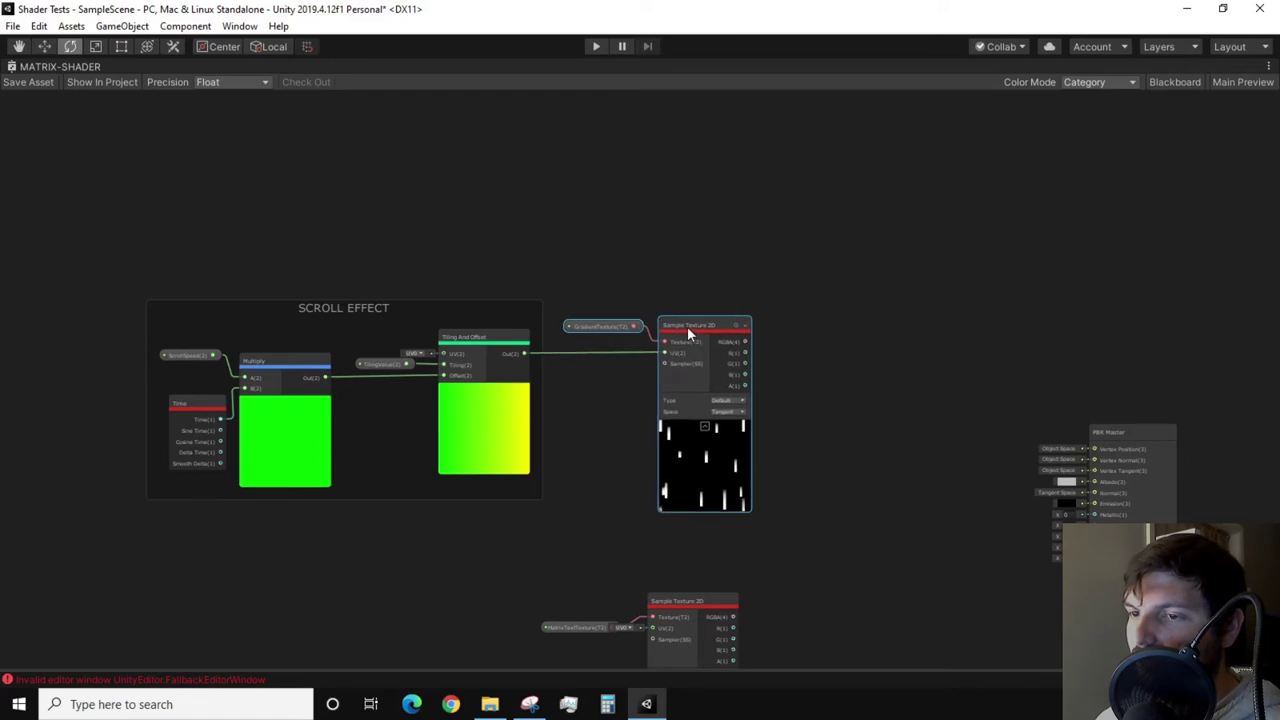
pyautogui.click(742, 272)
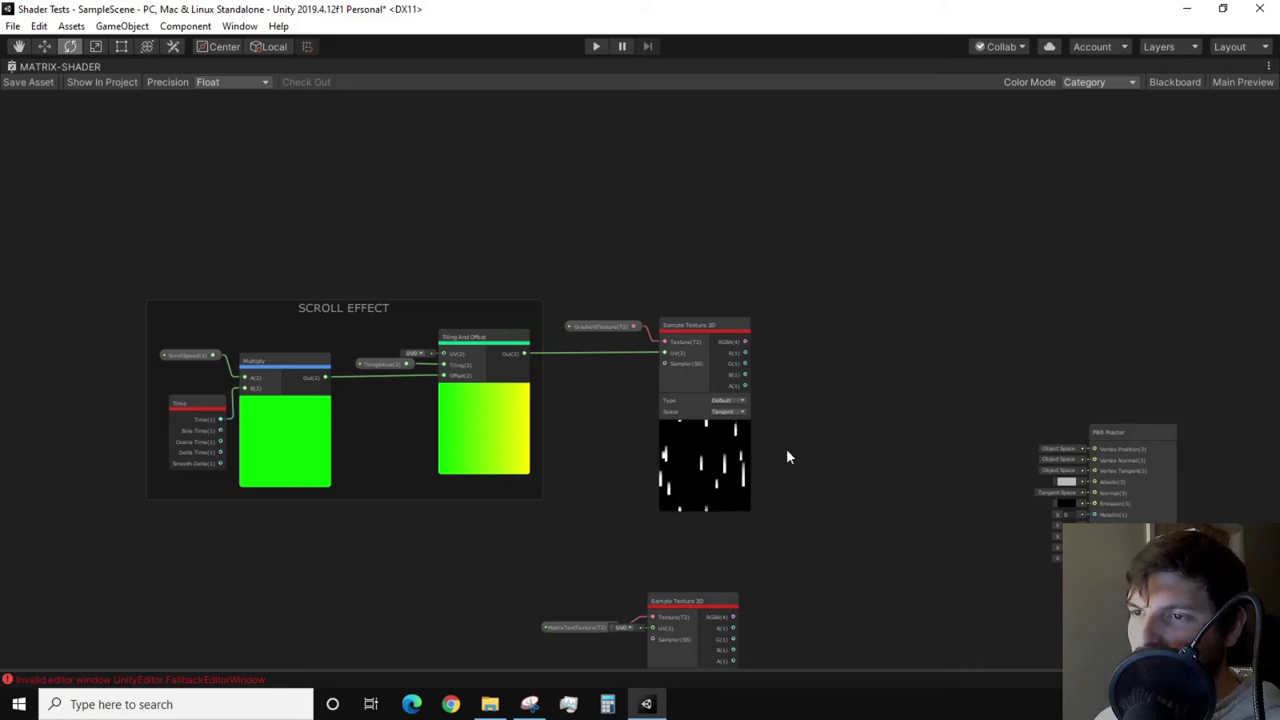
# Multiply the gradient sampler's A(1) by the text sampler's A(1) in a new Multiply node
pyautogui.press('a')
pyautogui.scroll(2, 620, 368)
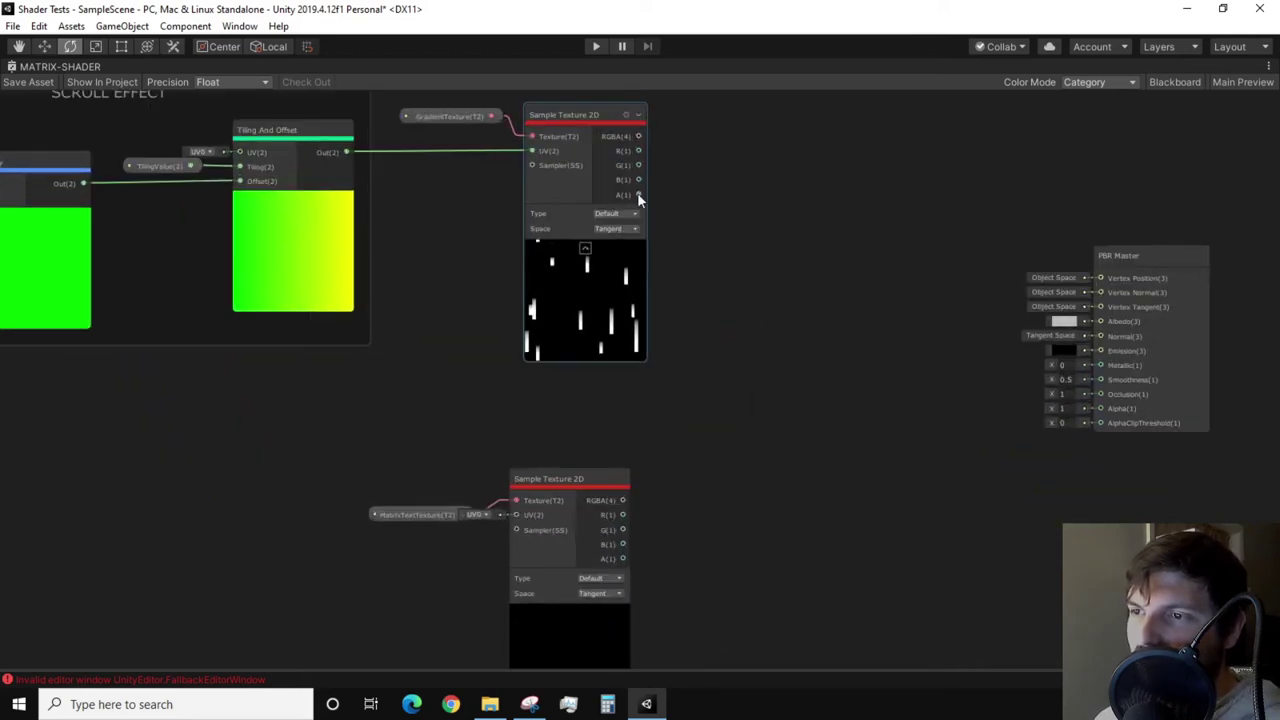
pyautogui.moveTo(638, 194); pyautogui.dragTo(676, 473)
pyautogui.write('mul')
pyautogui.click(640, 259)
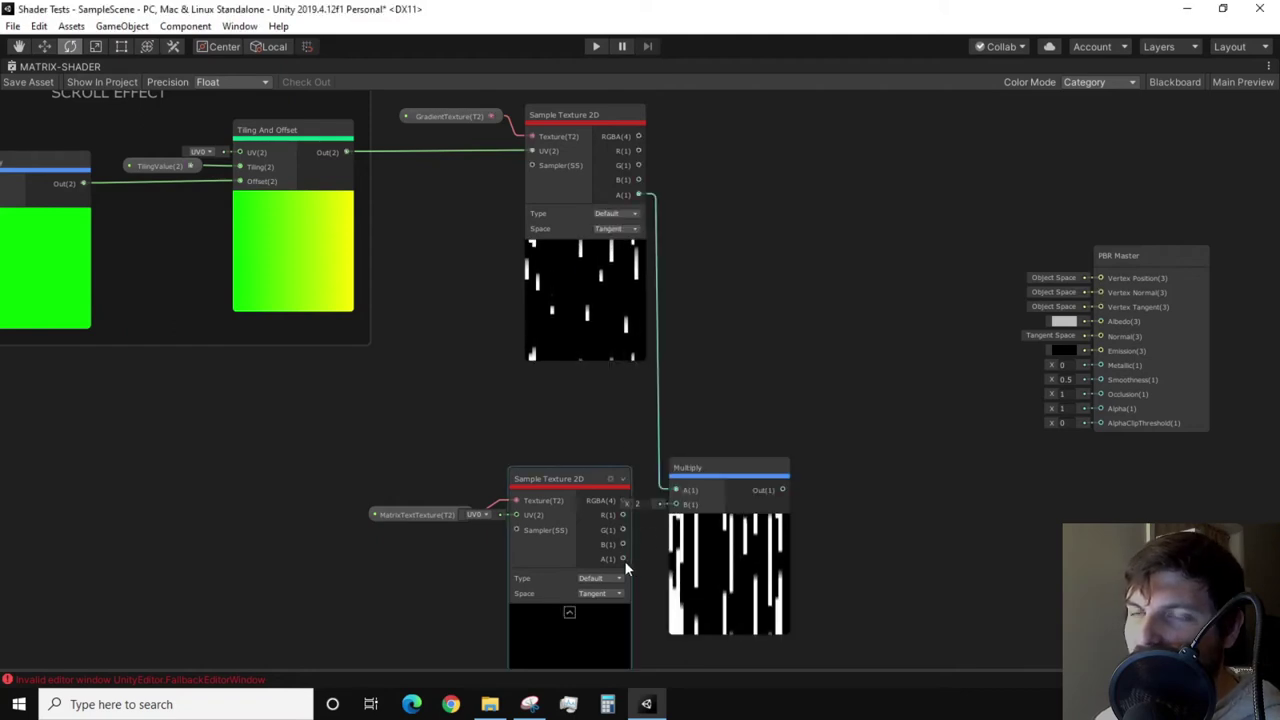
pyautogui.moveTo(621, 558); pyautogui.dragTo(676, 504)
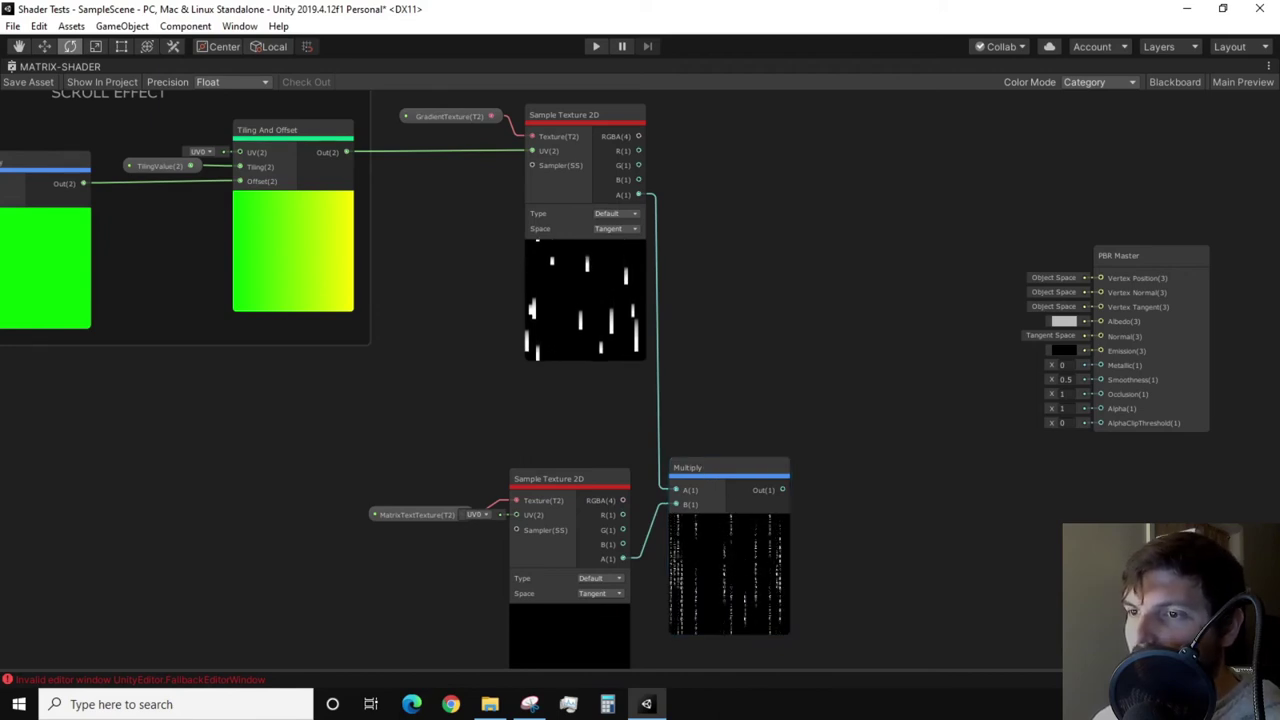
# Group the MatrixTextTexture property, text sampler and Multiply node together
pyautogui.moveTo(997, 466); pyautogui.dragTo(1023, 380, button='middle')
pyautogui.moveTo(600, 443); pyautogui.dragTo(351, 380)
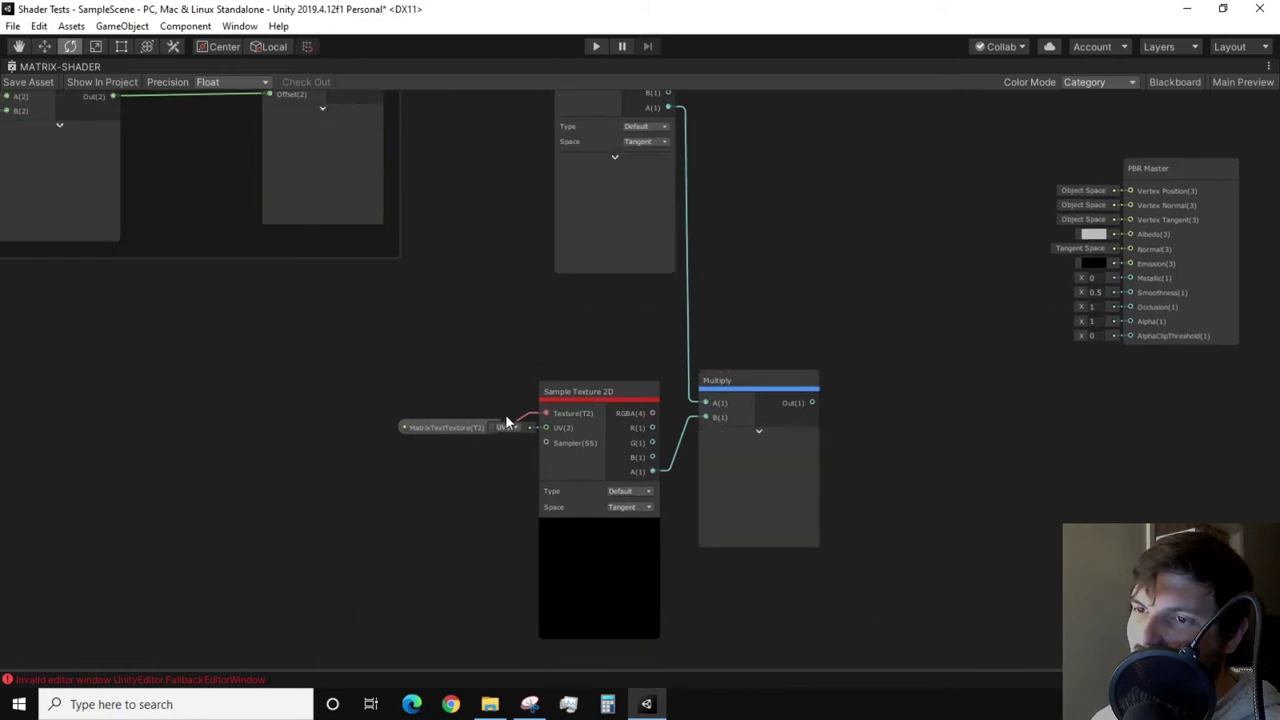
pyautogui.moveTo(914, 602); pyautogui.dragTo(380, 362)
pyautogui.rightClick(548, 428)
pyautogui.click(608, 658)
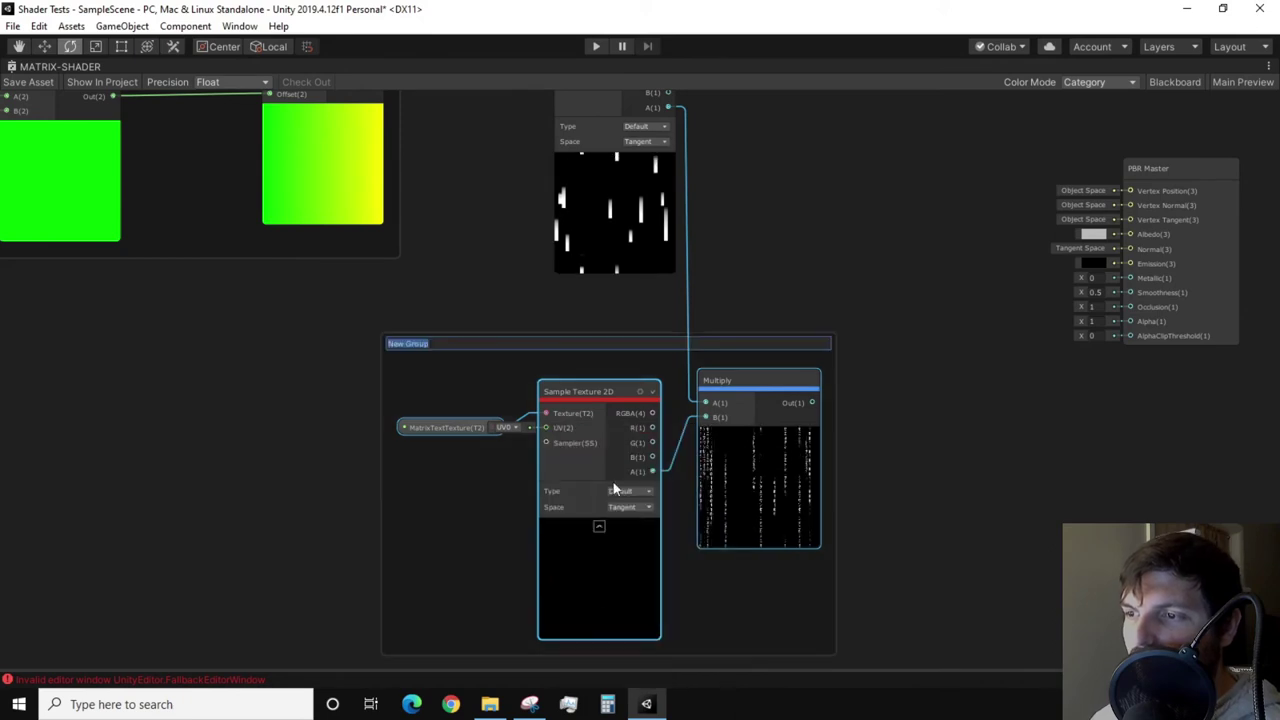
# Enter the text 'text te' in the graph
pyautogui.write('text te')
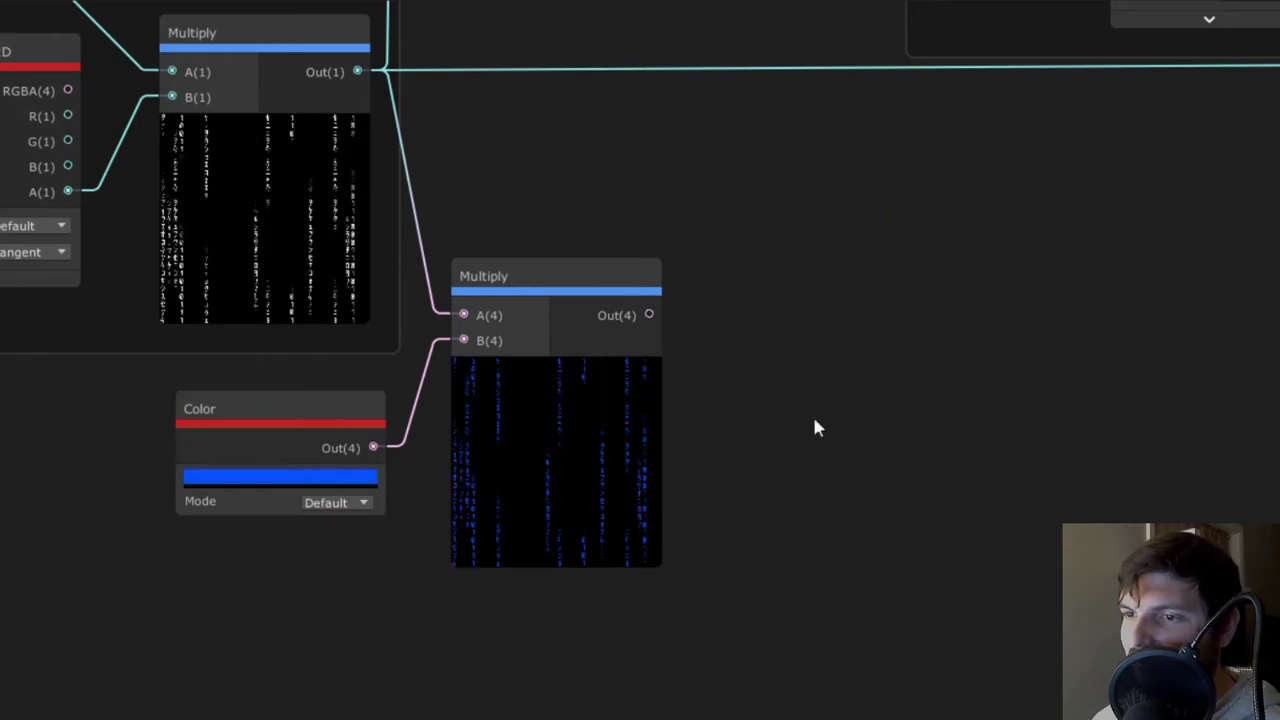
# Shift the tint Color's hue to purple and title the group TEXT TEXTURE
pyautogui.click(282, 482)
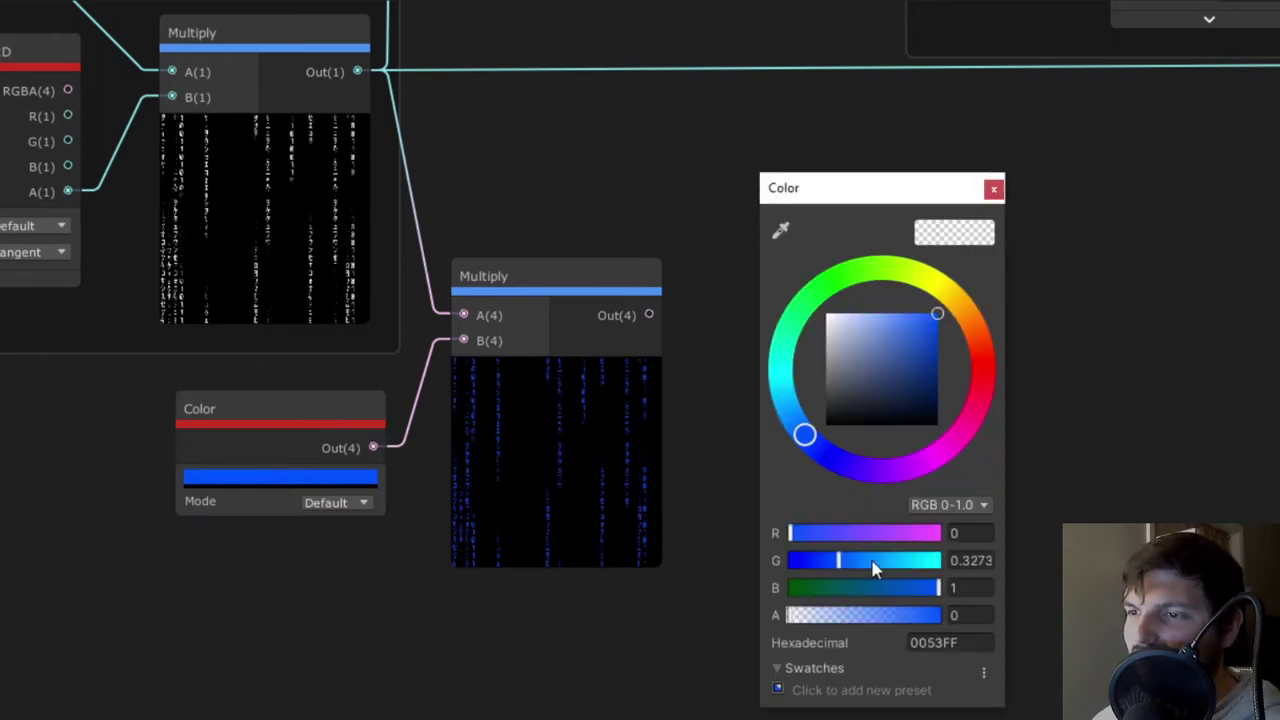
pyautogui.moveTo(808, 447); pyautogui.dragTo(911, 462)
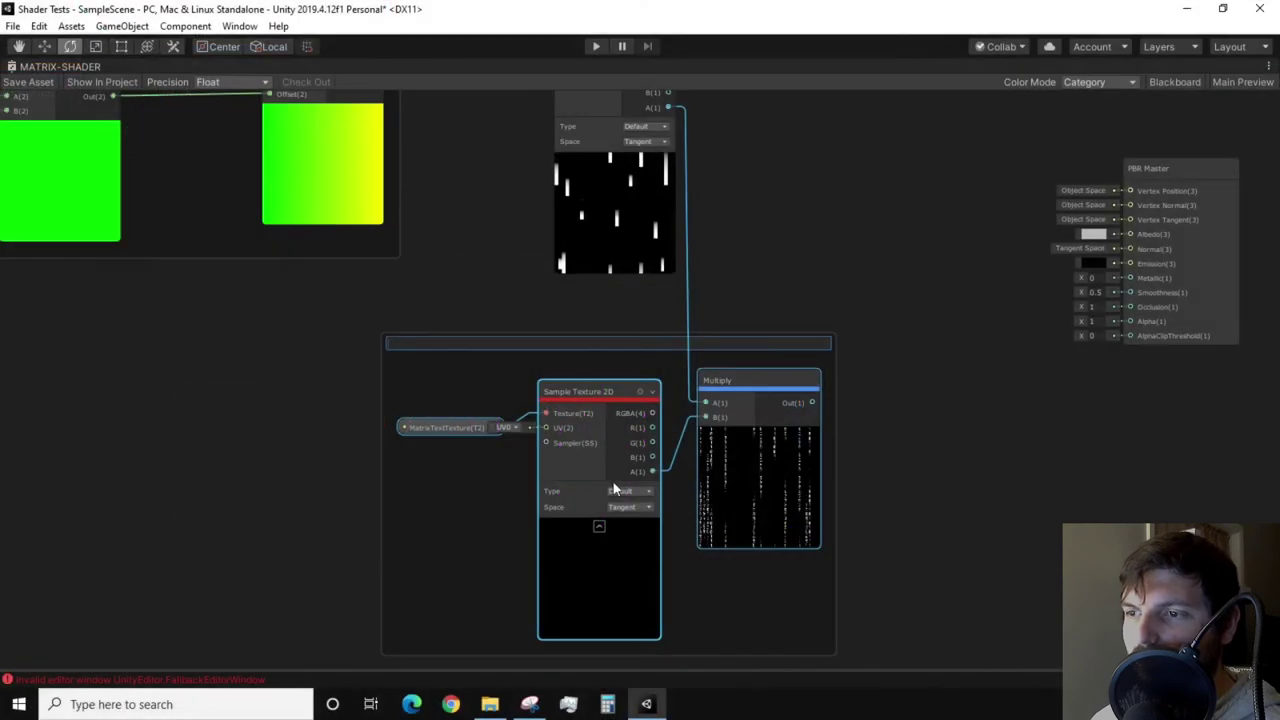
pyautogui.write('TEXT TEXTURE')
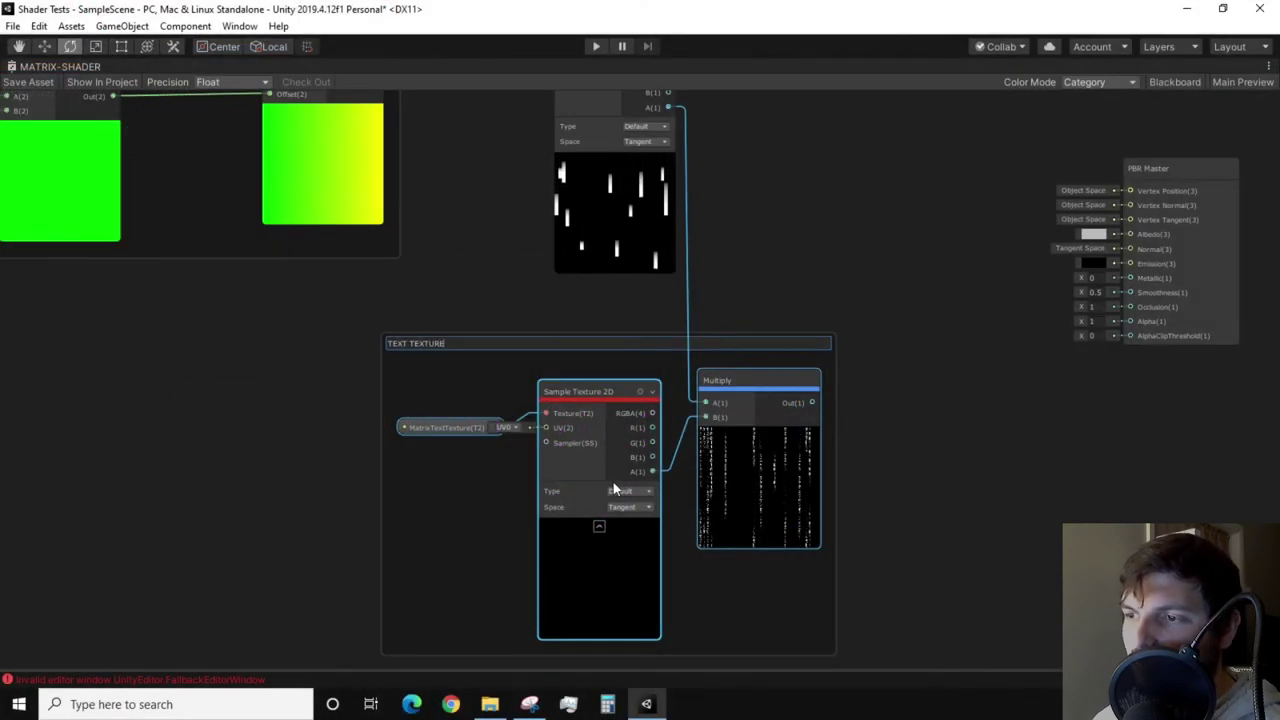
pyautogui.press('Return')
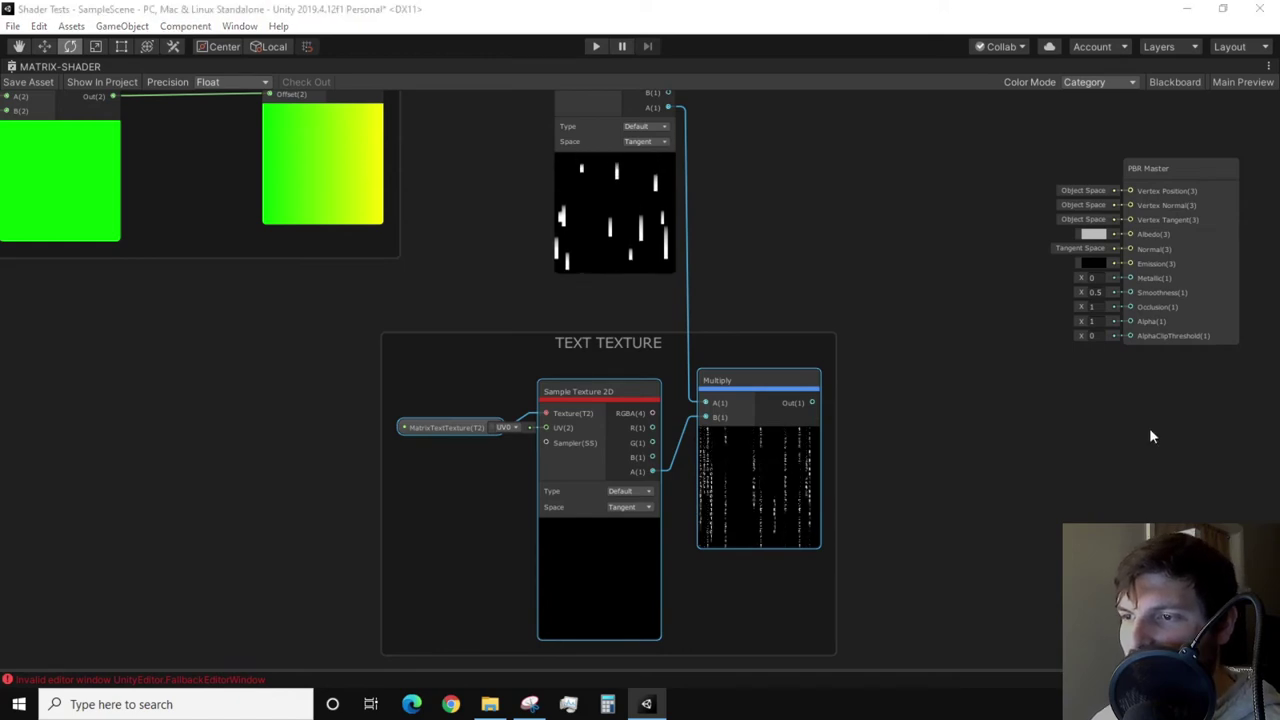
pyautogui.scroll(1, 923, 322)
pyautogui.scroll(-3, 908, 349)
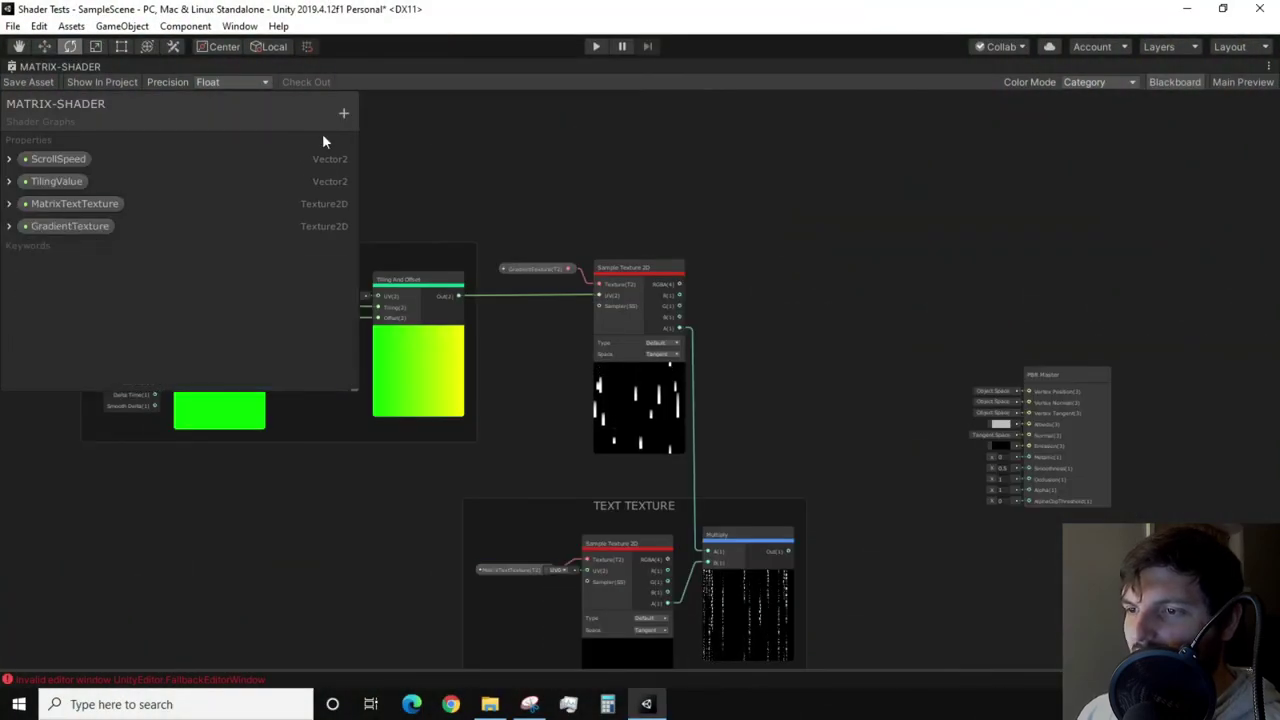
# Create a Color property named ColorOfEffect with a green default
pyautogui.click(344, 113)
pyautogui.click(400, 192)
pyautogui.write('ColorOfEffect')
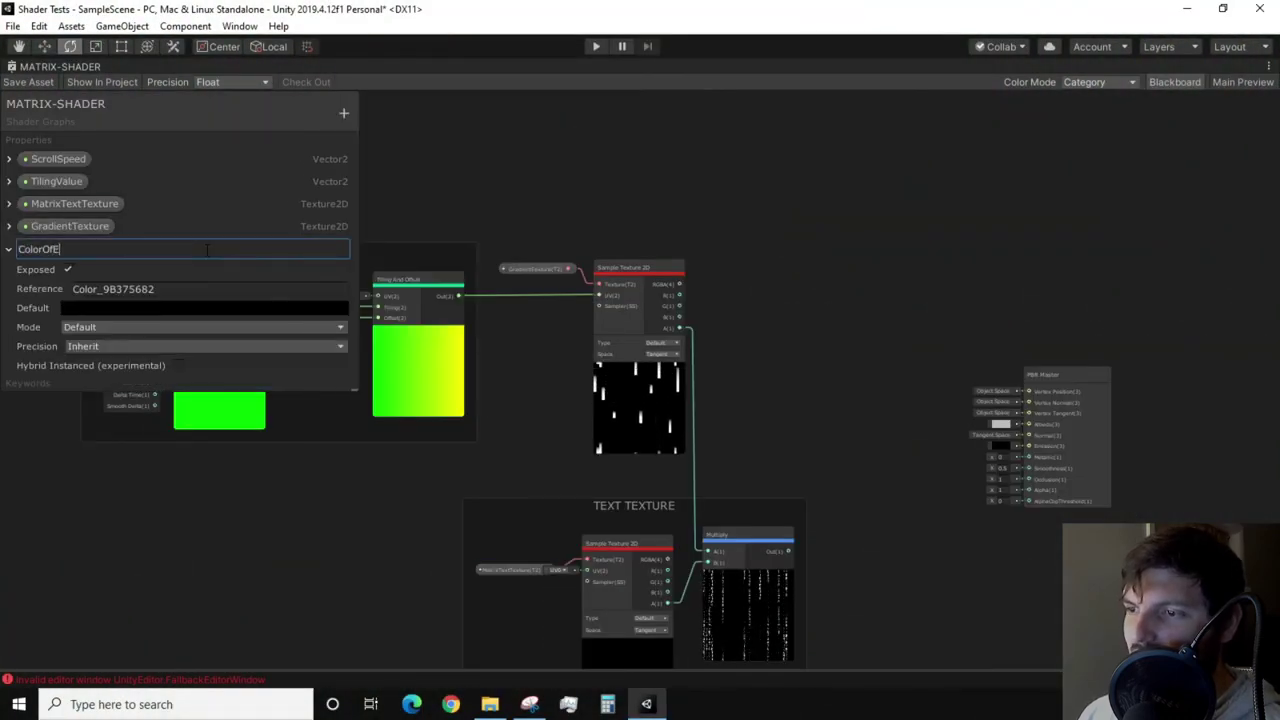
pyautogui.press('Return')
pyautogui.click(169, 310)
pyautogui.click(920, 400)
pyautogui.click(690, 233)
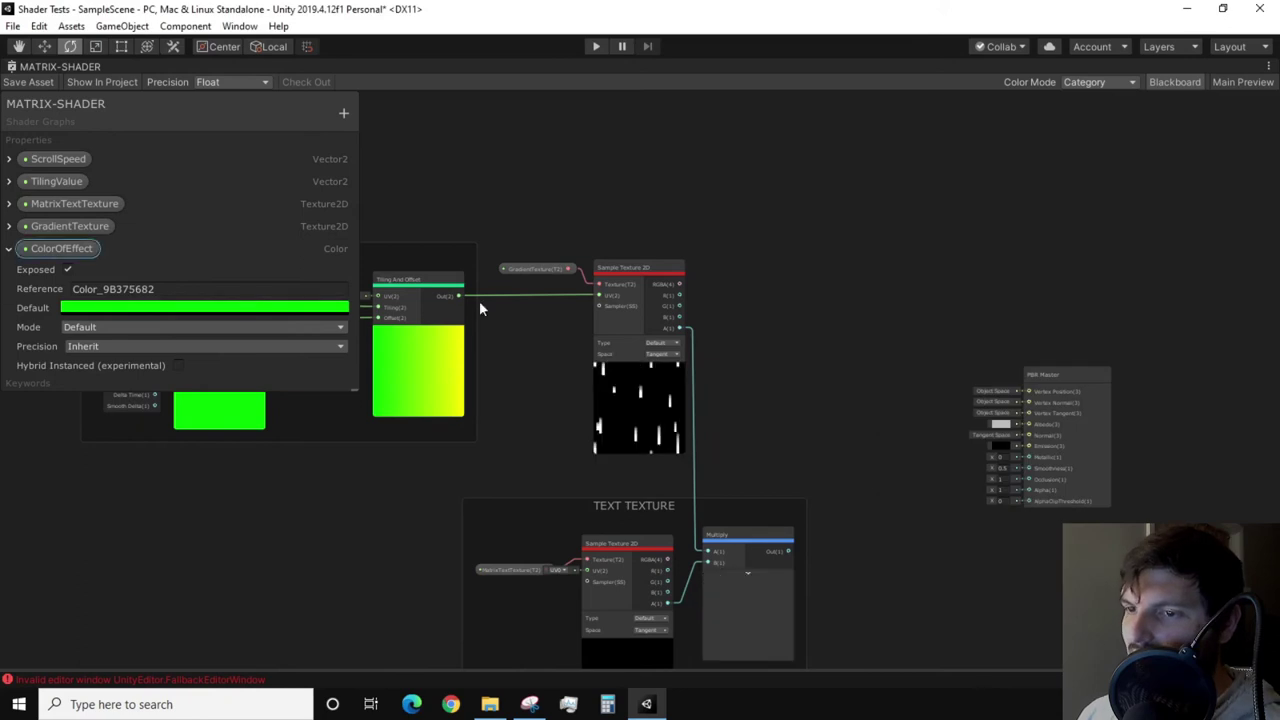
pyautogui.click(1175, 82)
# Multiply ColorOfEffect by the gradient sampler's A(1) output
pyautogui.scroll(2, 714, 216)
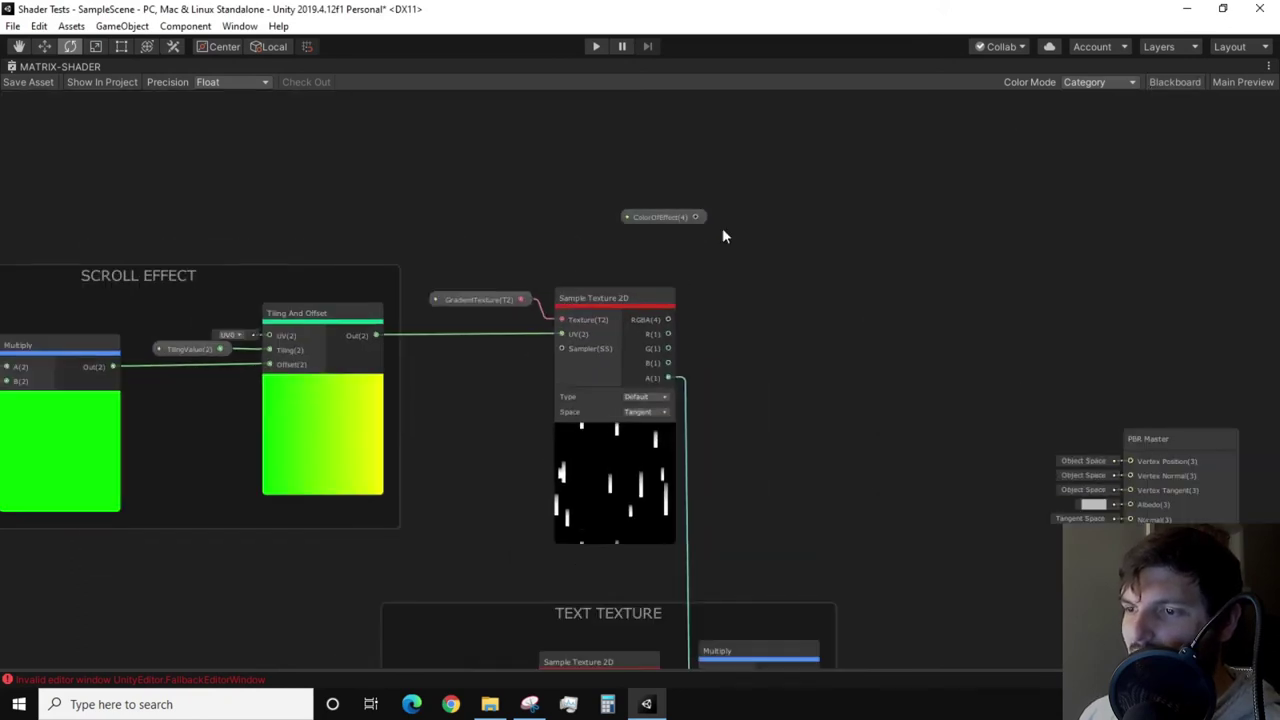
pyautogui.moveTo(658, 210); pyautogui.dragTo(712, 226)
pyautogui.write('multiply')
pyautogui.click(685, 280)
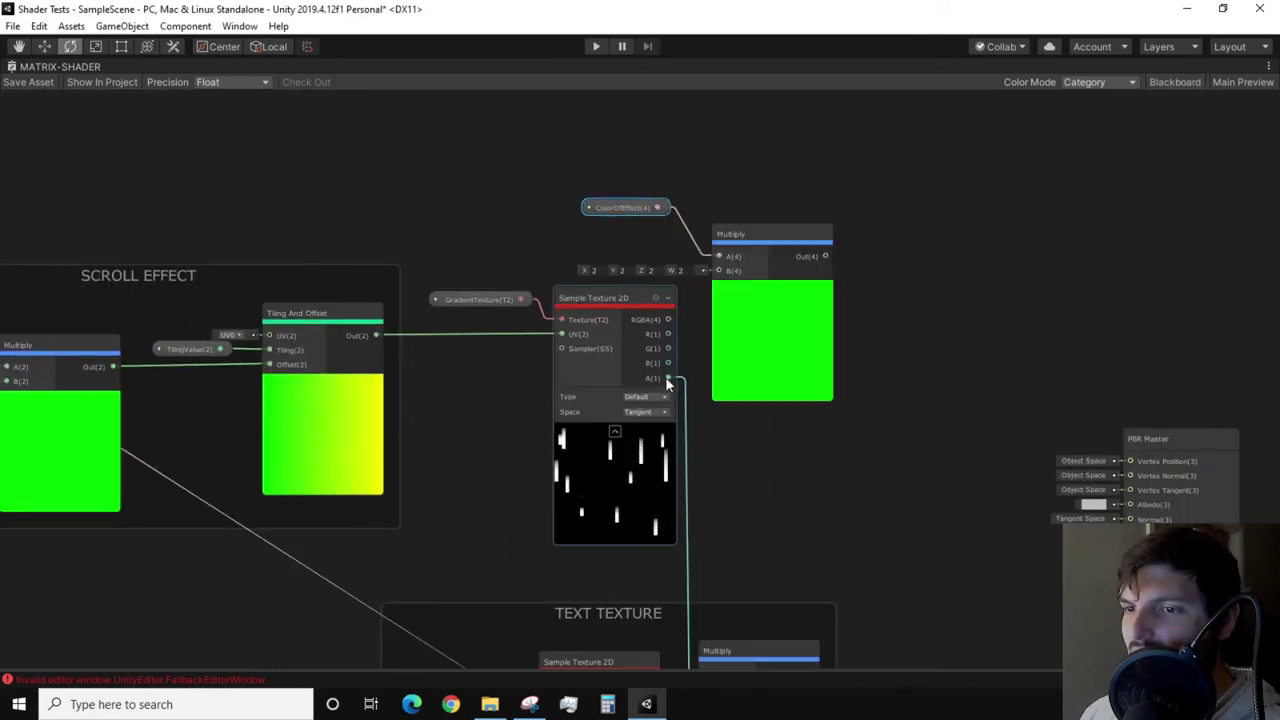
pyautogui.moveTo(668, 377); pyautogui.dragTo(719, 271)
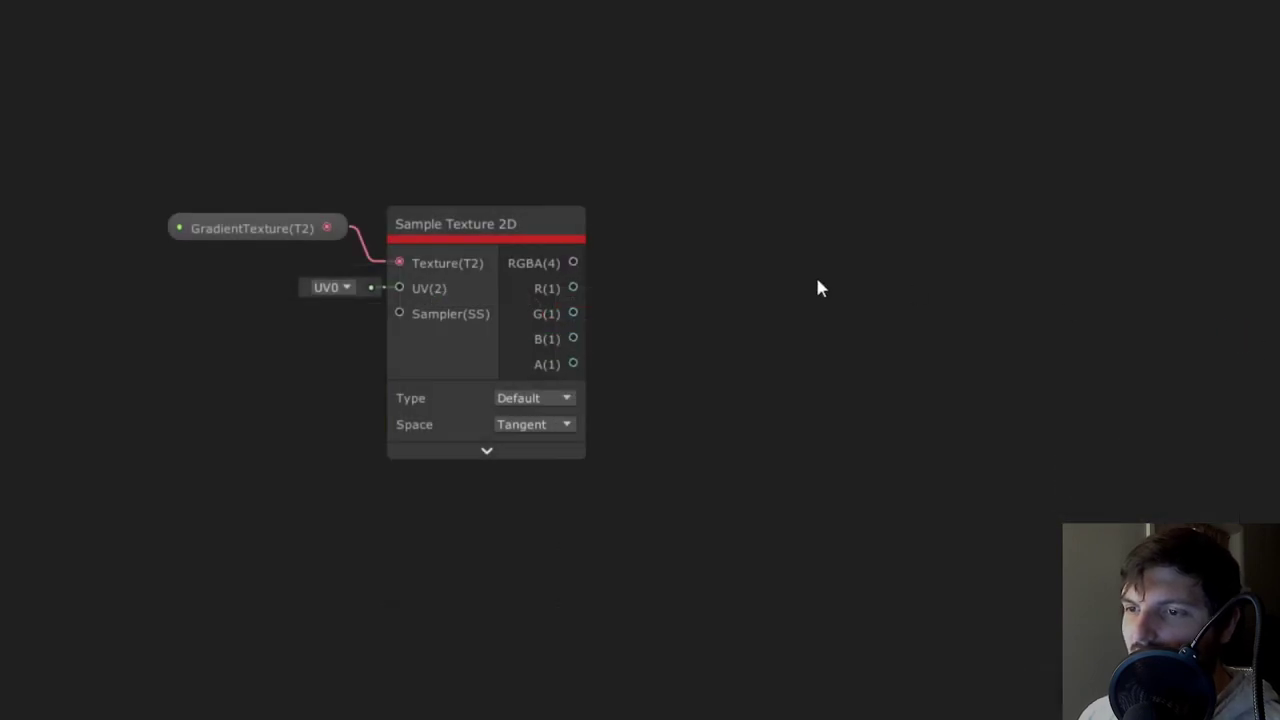
# Add a Combine node wired to the gradient sampler's R(1) output
pyautogui.moveTo(573, 288); pyautogui.dragTo(665, 290)
pyautogui.write('COMB')
pyautogui.press('Down')
pyautogui.press('Down')
pyautogui.press('Down')
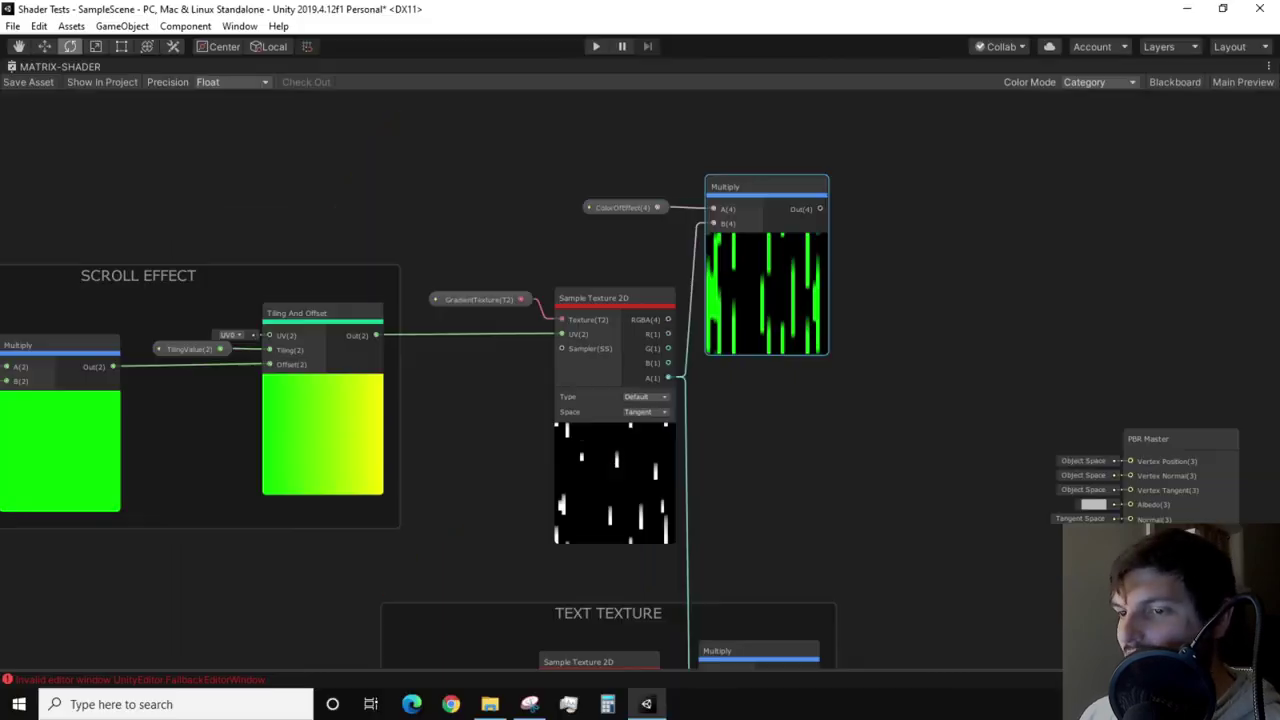
# Add a Multiply node fed by the gradient sampler's RGBA output
pyautogui.scroll(-2, 835, 389)
pyautogui.scroll(1, 750, 224)
pyautogui.moveTo(750, 224); pyautogui.dragTo(716, 234, button='middle')
pyautogui.moveTo(437, 537); pyautogui.dragTo(449, 403, button='middle')
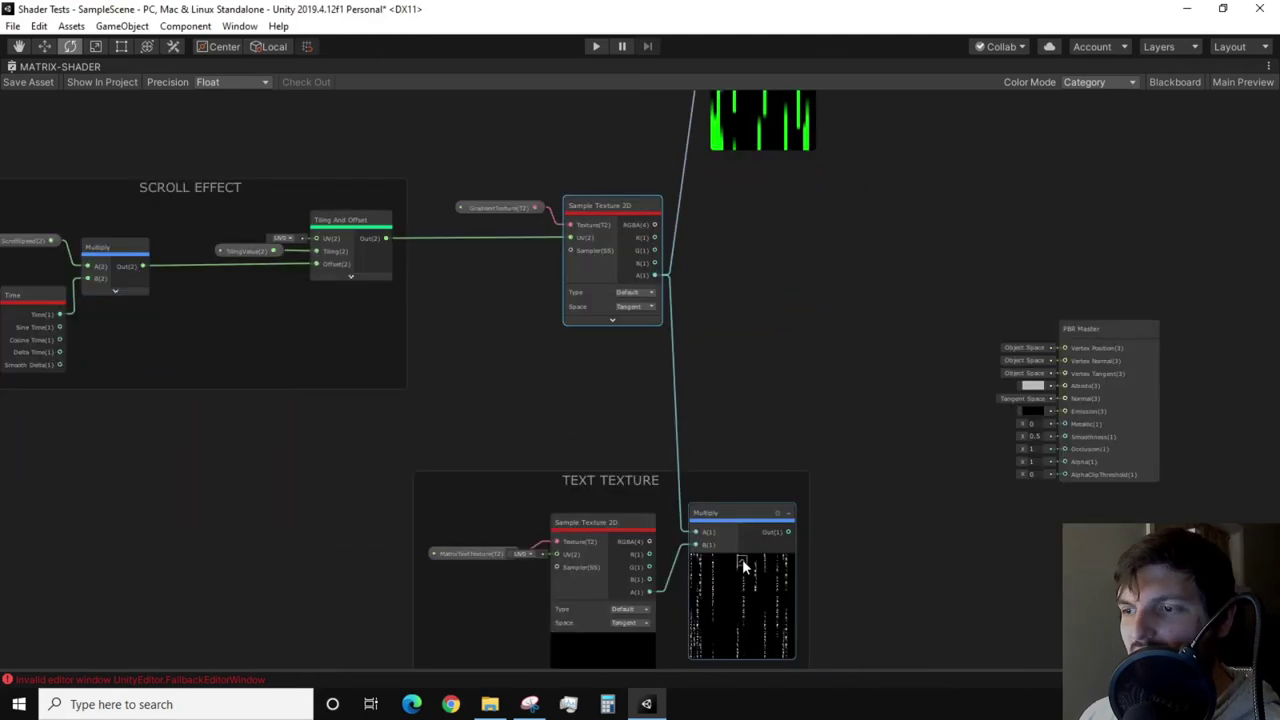
pyautogui.moveTo(718, 264); pyautogui.dragTo(694, 494, button='middle')
pyautogui.scroll(1, 691, 494)
pyautogui.scroll(1, 691, 494)
pyautogui.moveTo(598, 436); pyautogui.dragTo(662, 256)
pyautogui.write('mult')
pyautogui.click(662, 256)
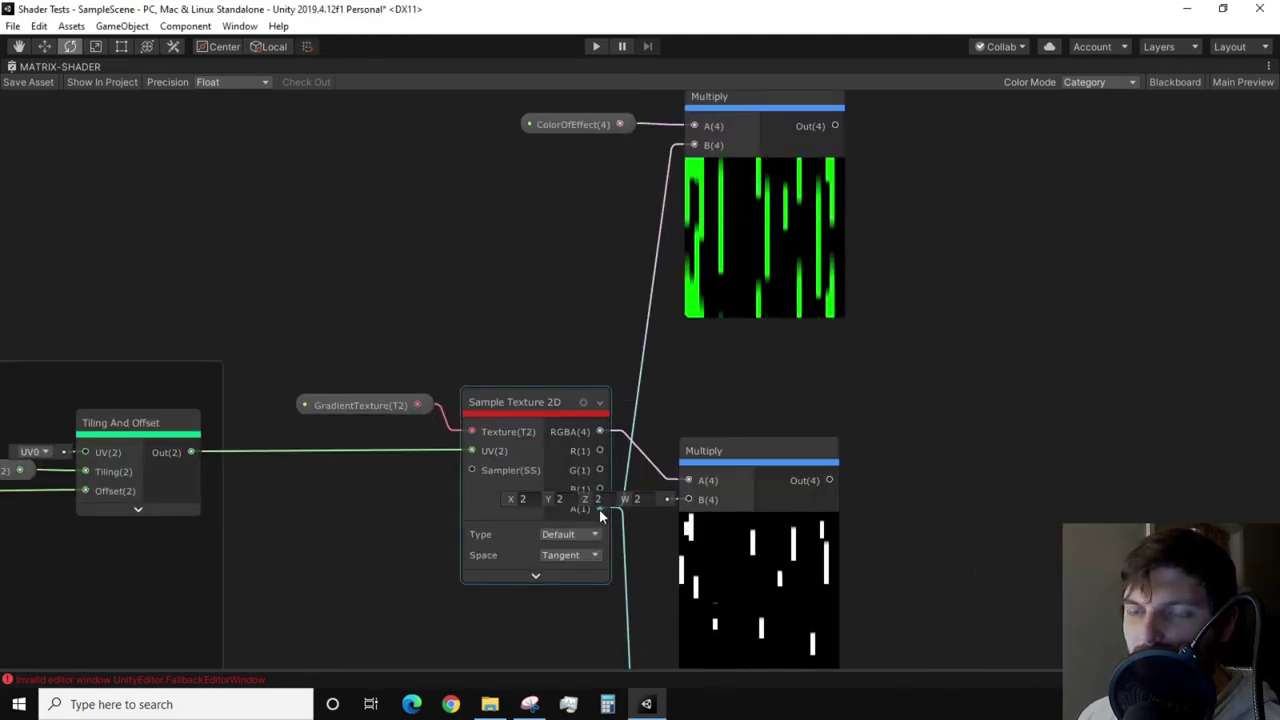
# Sum the tinted and RGBA Multiply outputs in an Add node and collapse their previews
pyautogui.moveTo(856, 444); pyautogui.dragTo(740, 473, button='middle')
pyautogui.moveTo(704, 505); pyautogui.dragTo(816, 246)
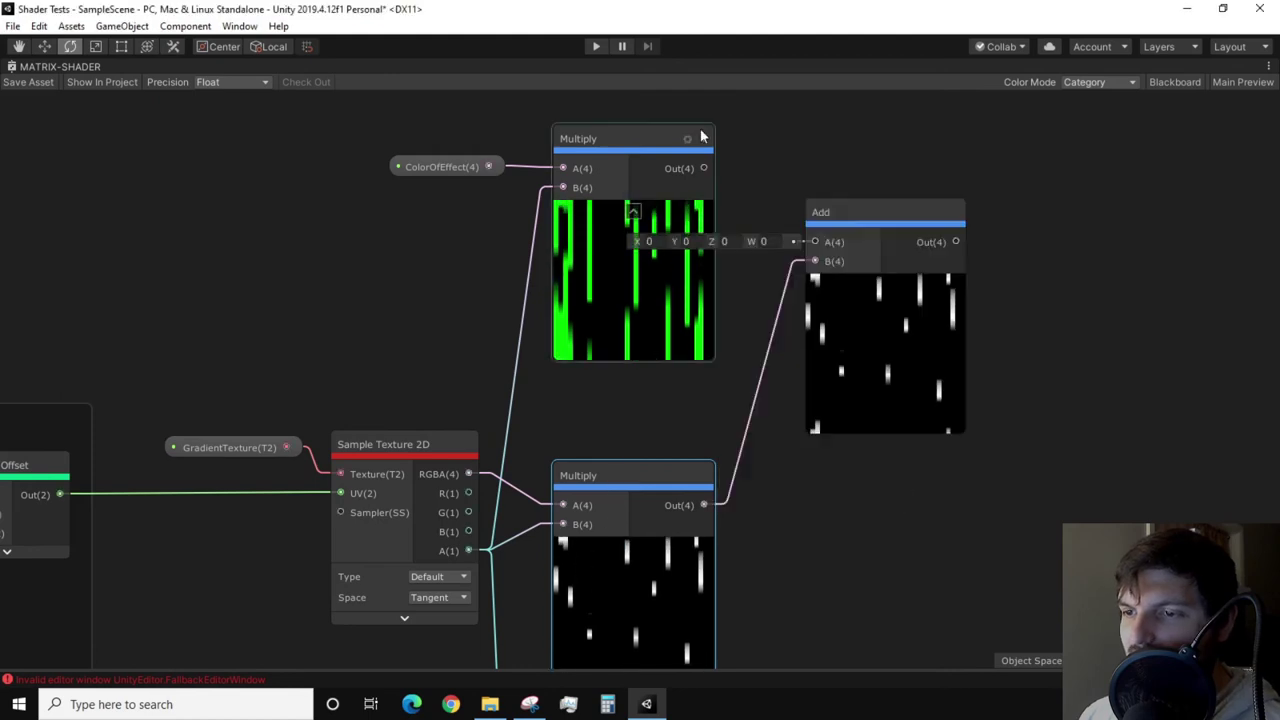
pyautogui.moveTo(704, 168); pyautogui.dragTo(814, 242)
pyautogui.click(633, 210)
pyautogui.click(633, 546)
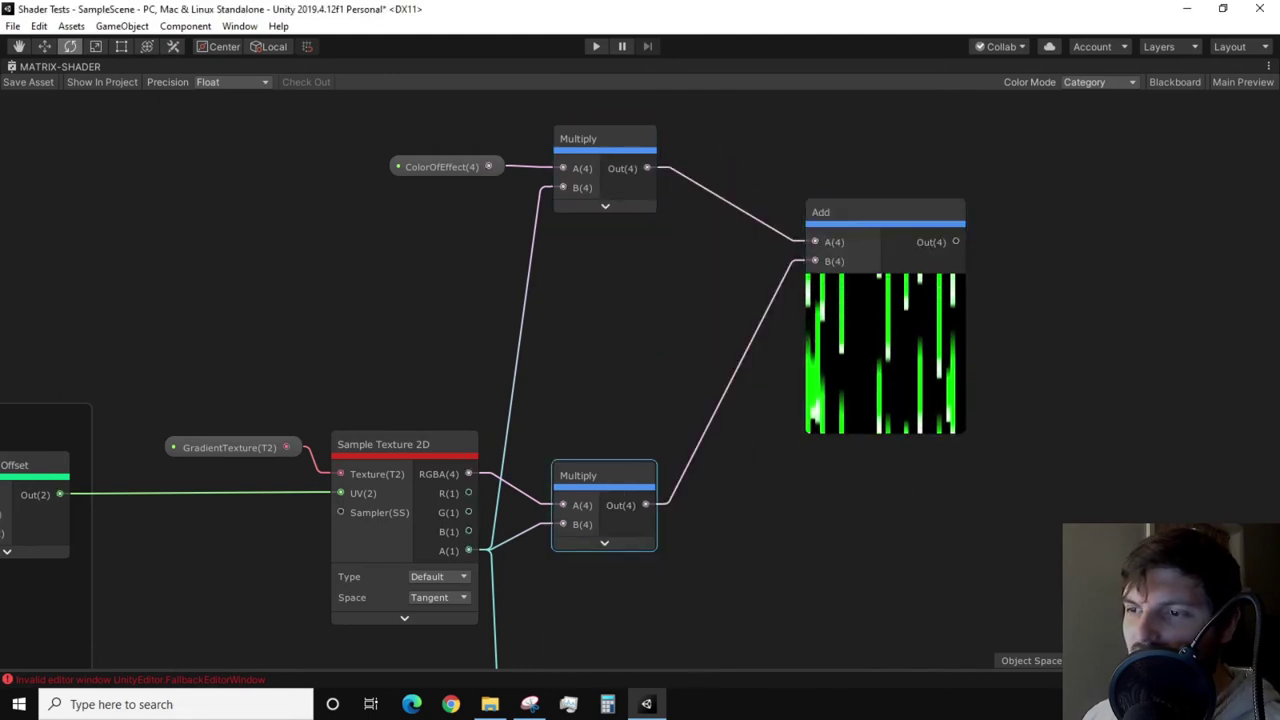
pyautogui.click(1027, 393)
pyautogui.scroll(-3, 992, 218)
pyautogui.moveTo(992, 218); pyautogui.dragTo(899, 262)
# Group the gradient colouring nodes as COLORING OF GRADIENT AND ALPHA CONTROL
pyautogui.moveTo(785, 202); pyautogui.dragTo(785, 279)
pyautogui.moveTo(988, 543); pyautogui.dragTo(515, 240)
pyautogui.hotkey('ctrl', 'g')
pyautogui.write('COLORING OF GRADIENT AND ALPHA CONTROL')
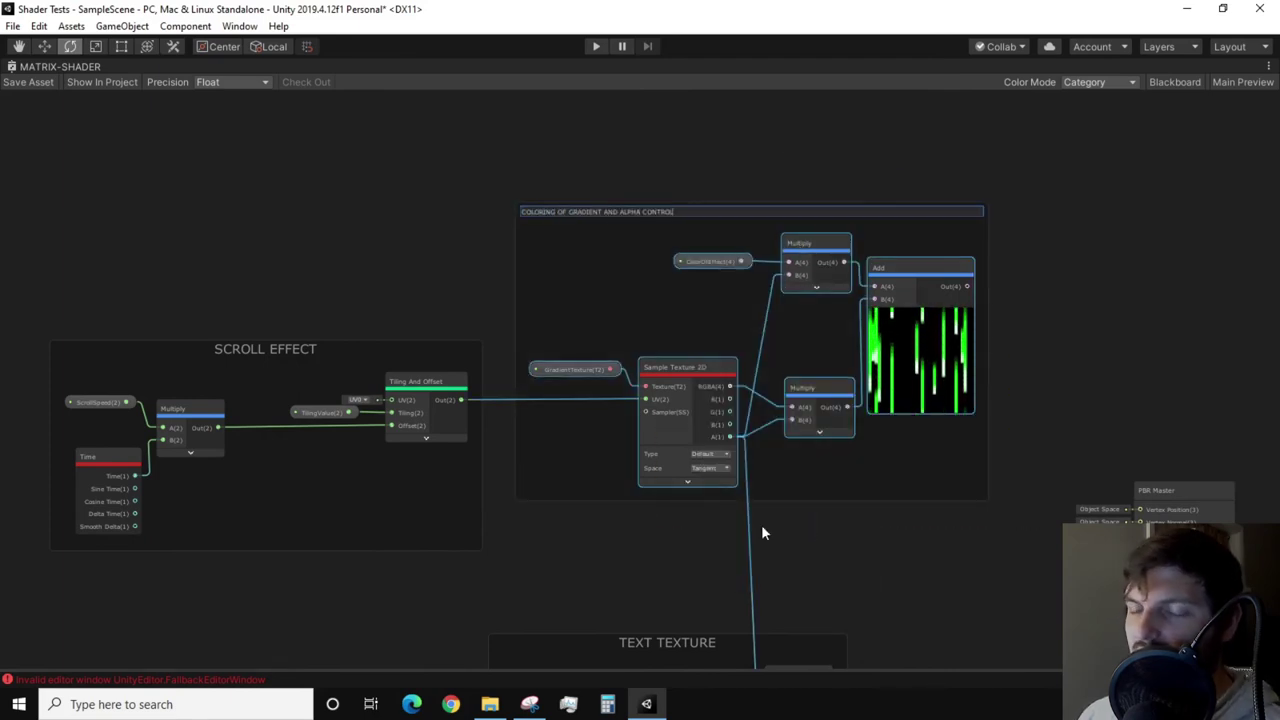
pyautogui.press('Return')
# Reposition the TEXT TEXTURE group upward and the PBR Master node to the right
pyautogui.moveTo(741, 637); pyautogui.dragTo(501, 556, button='middle')
pyautogui.click(501, 556)
pyautogui.moveTo(501, 556); pyautogui.dragTo(501, 502)
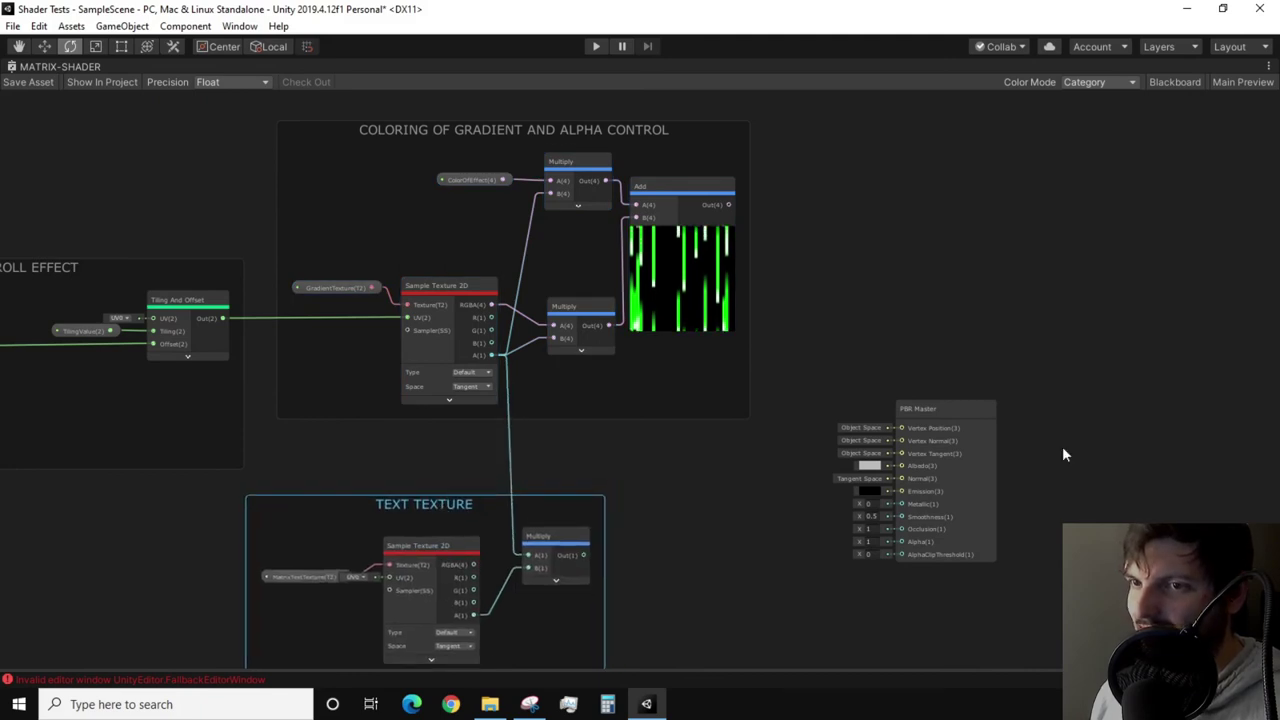
pyautogui.moveTo(981, 409); pyautogui.dragTo(1278, 398)
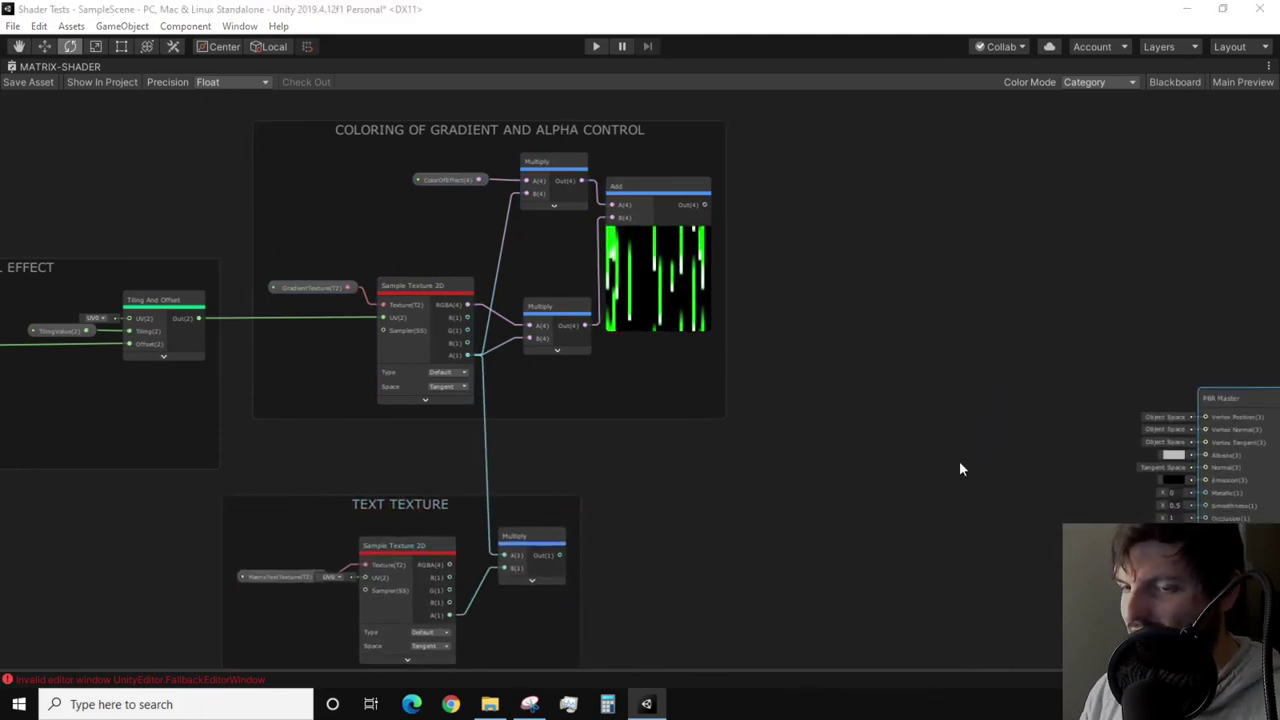
pyautogui.moveTo(738, 497); pyautogui.dragTo(591, 451, button='middle')
pyautogui.moveTo(252, 462); pyautogui.dragTo(404, 404)
pyautogui.moveTo(557, 160); pyautogui.dragTo(649, 331)
# Multiply the Add output by the TEXT TEXTURE Multiply result, moving PBR Master right
pyautogui.write('MU')
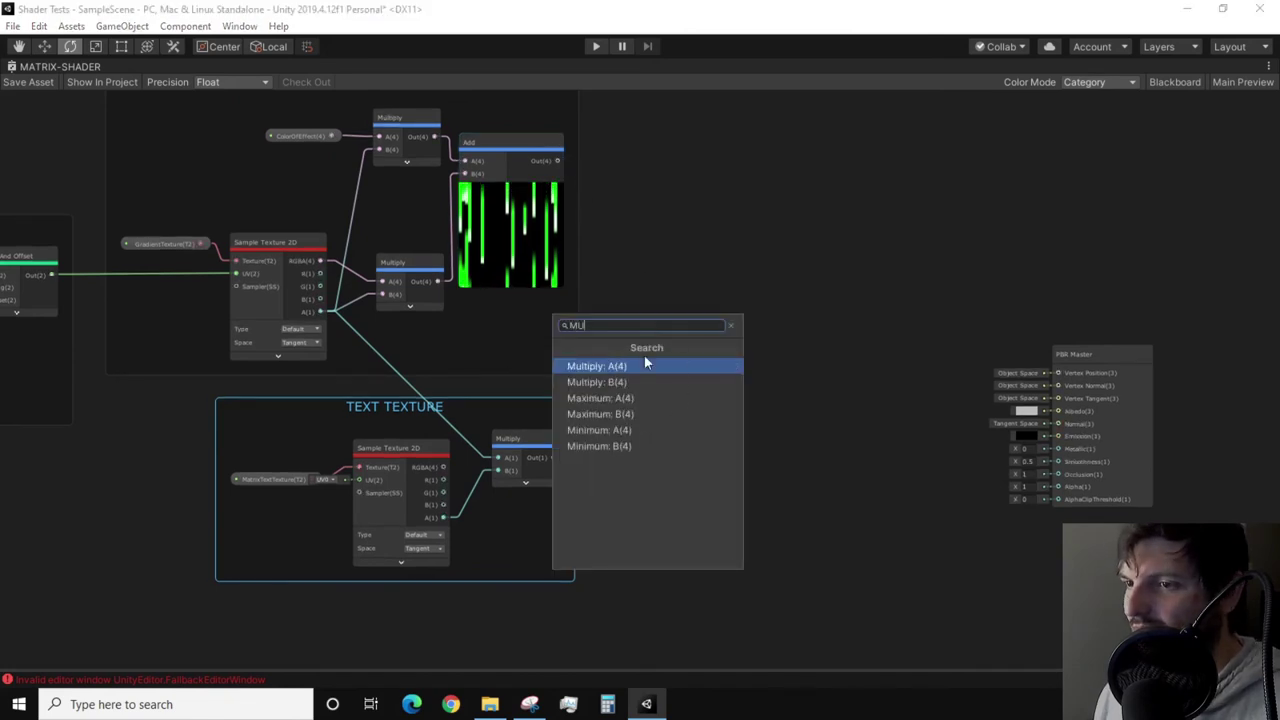
pyautogui.click(596, 366)
pyautogui.moveTo(553, 457); pyautogui.dragTo(618, 369)
pyautogui.moveTo(673, 326); pyautogui.dragTo(657, 304)
pyautogui.moveTo(1060, 352); pyautogui.dragTo(1256, 340)
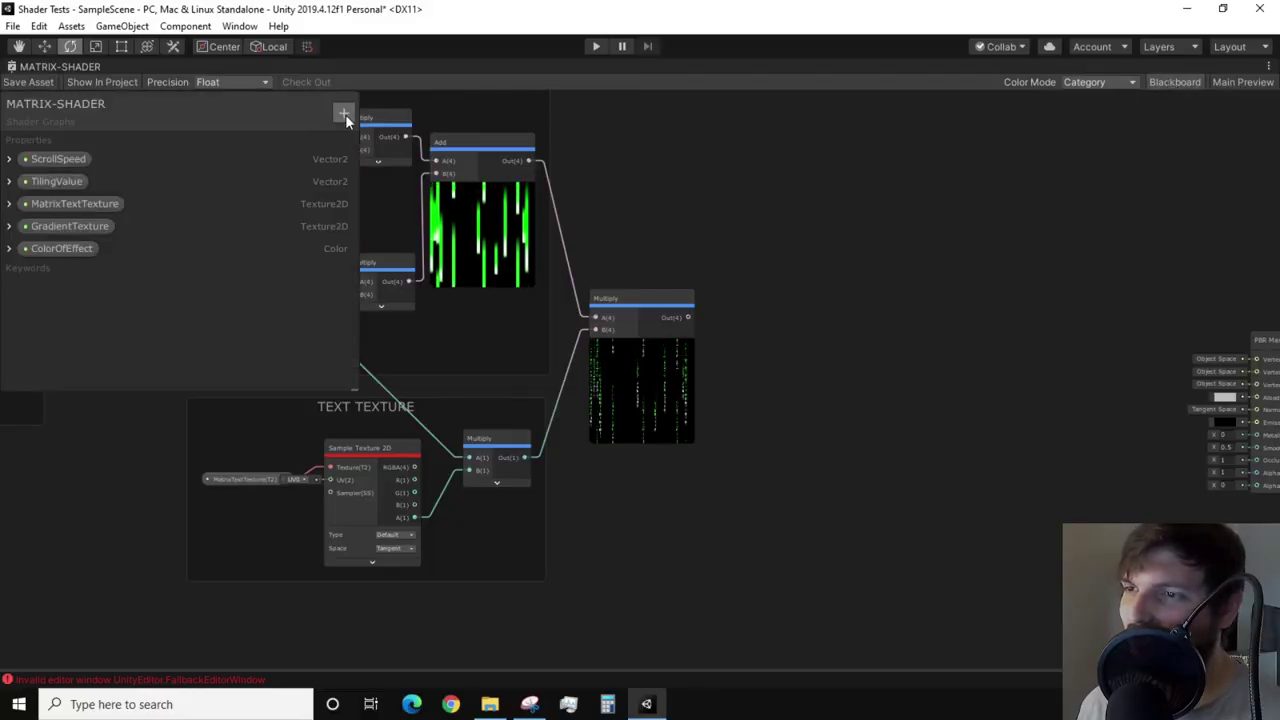
# Create a Texture2D property named MainTex with reference _MainTex
pyautogui.click(343, 112)
pyautogui.click(395, 215)
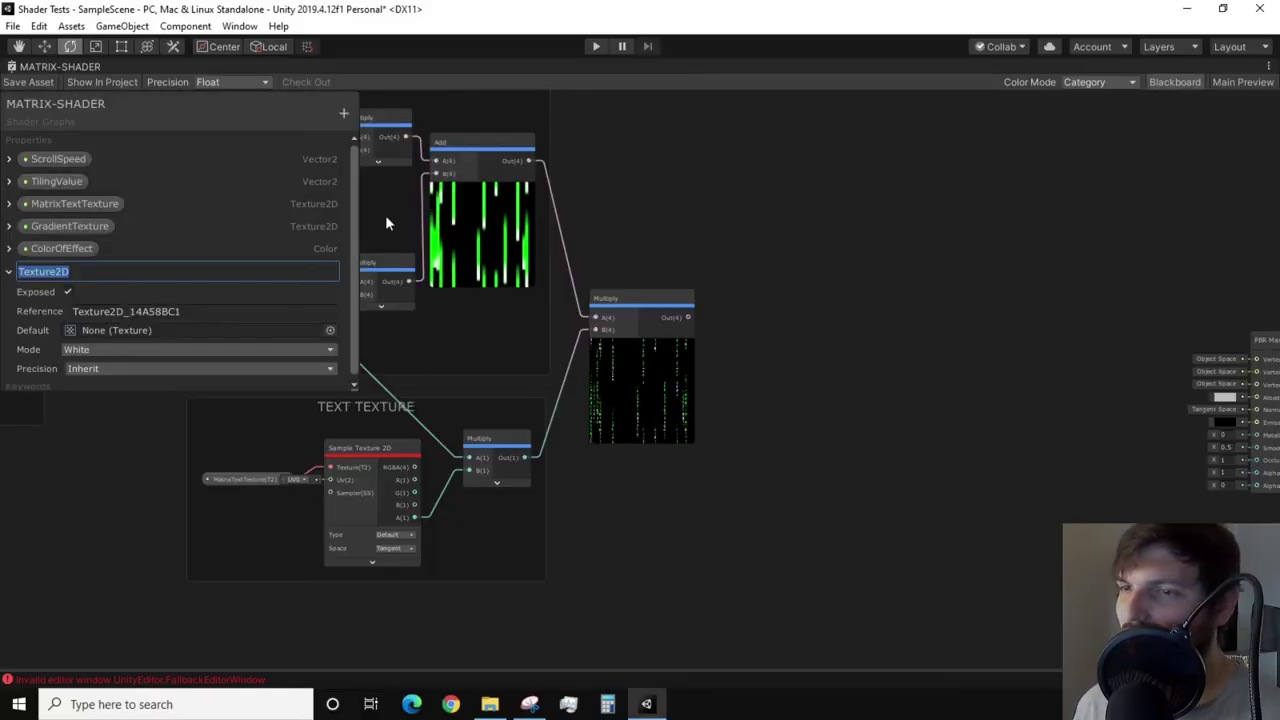
pyautogui.write('Main')
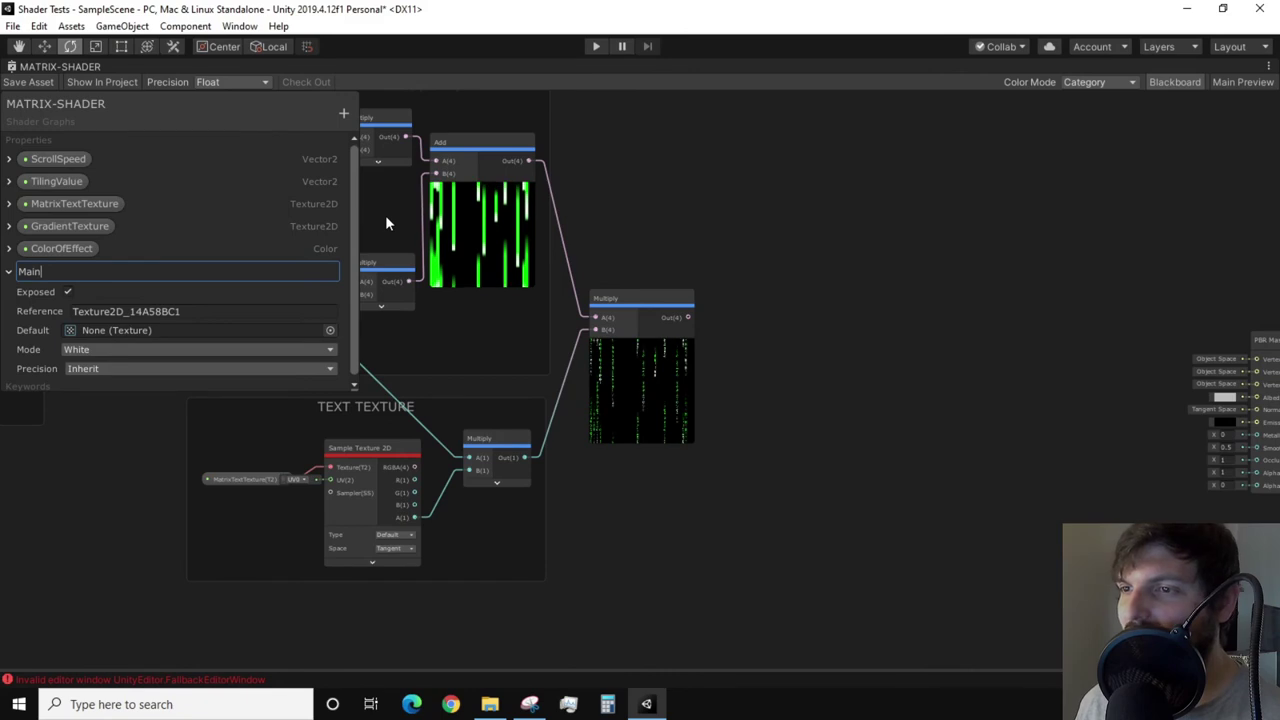
pyautogui.write('Tex')
pyautogui.press('Return')
pyautogui.doubleClick(125, 311)
pyautogui.press('BackSpace')
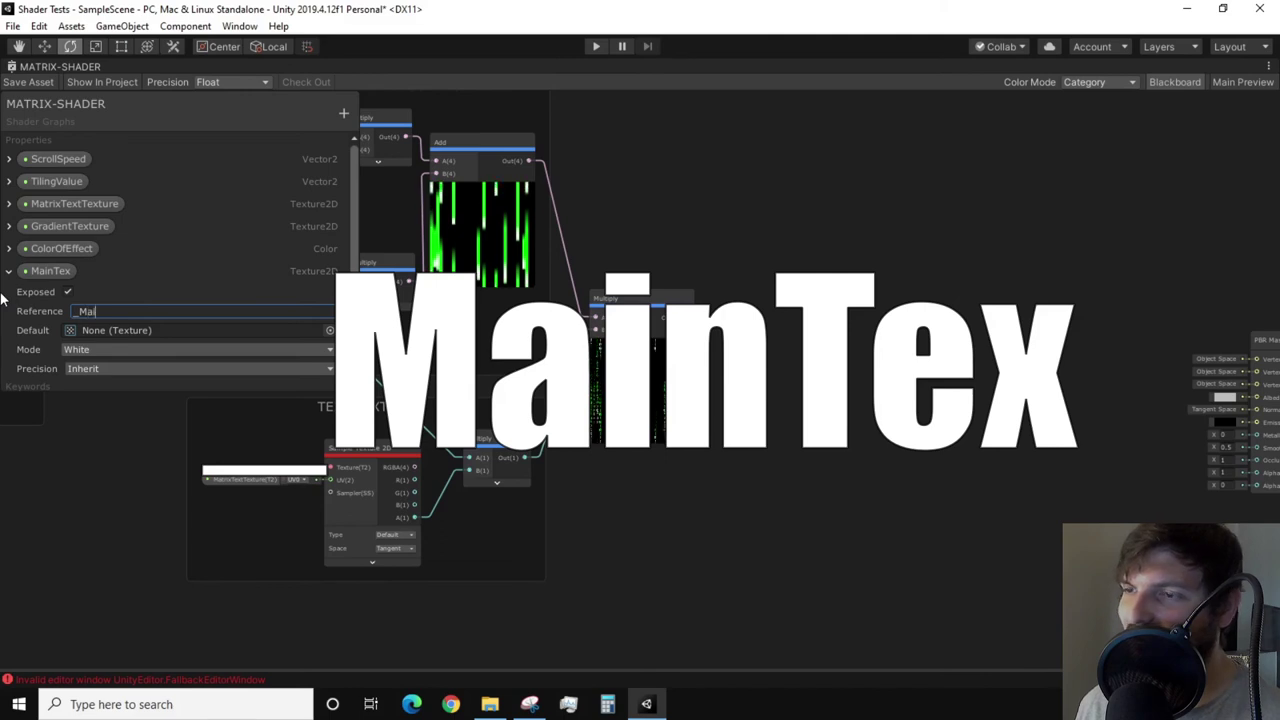
pyautogui.write('_MainTex')
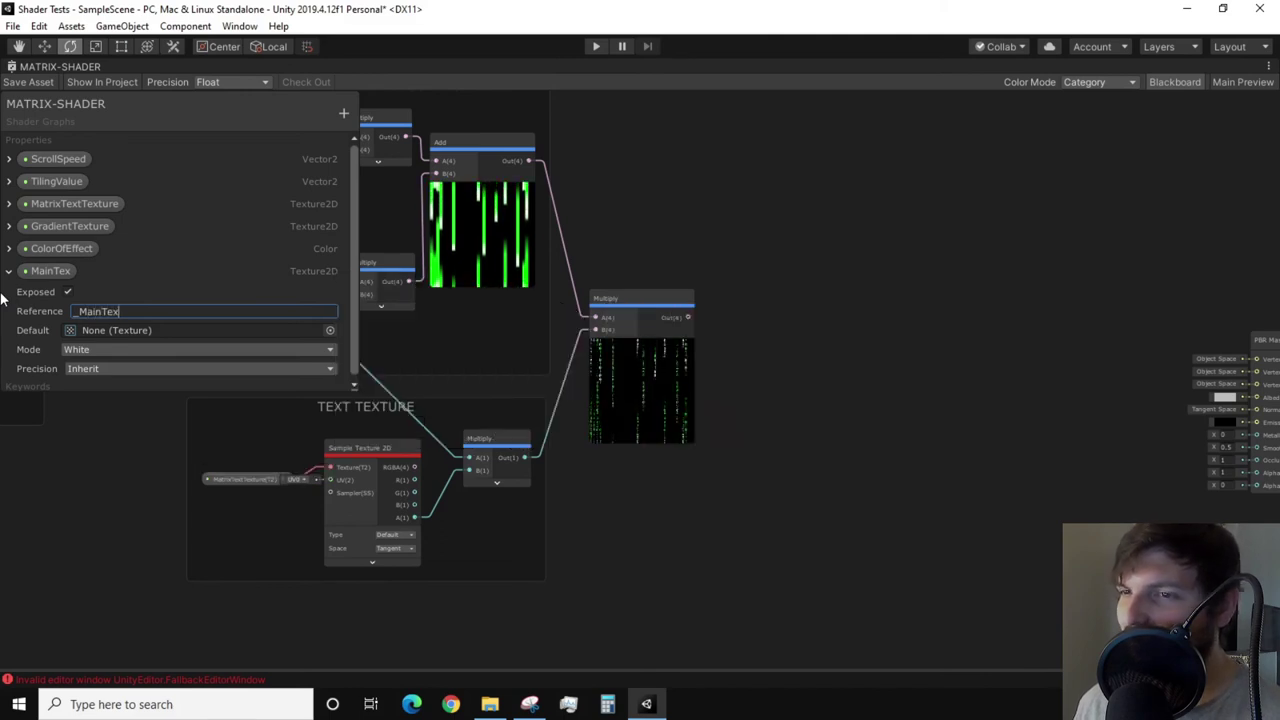
pyautogui.press('Return')
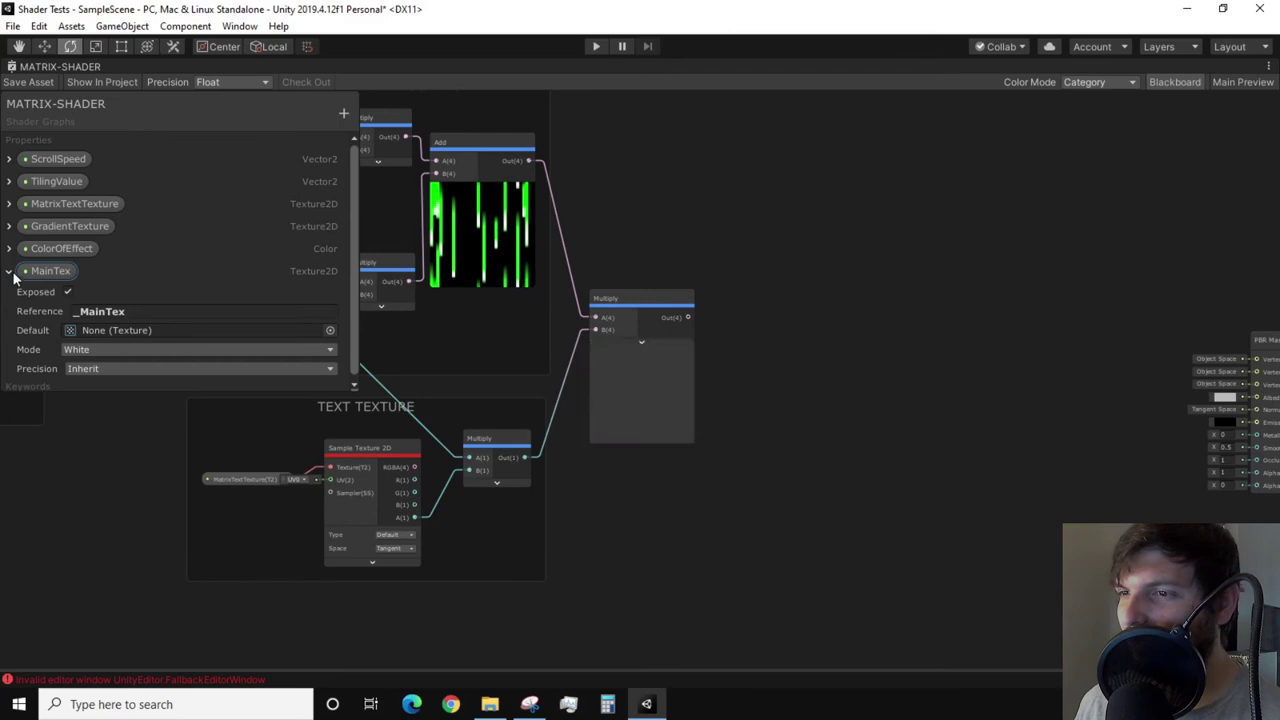
pyautogui.click(10, 271)
# Add a Boolean UseTexture property and place MainTex and two UseTexture nodes in the graph
pyautogui.click(343, 114)
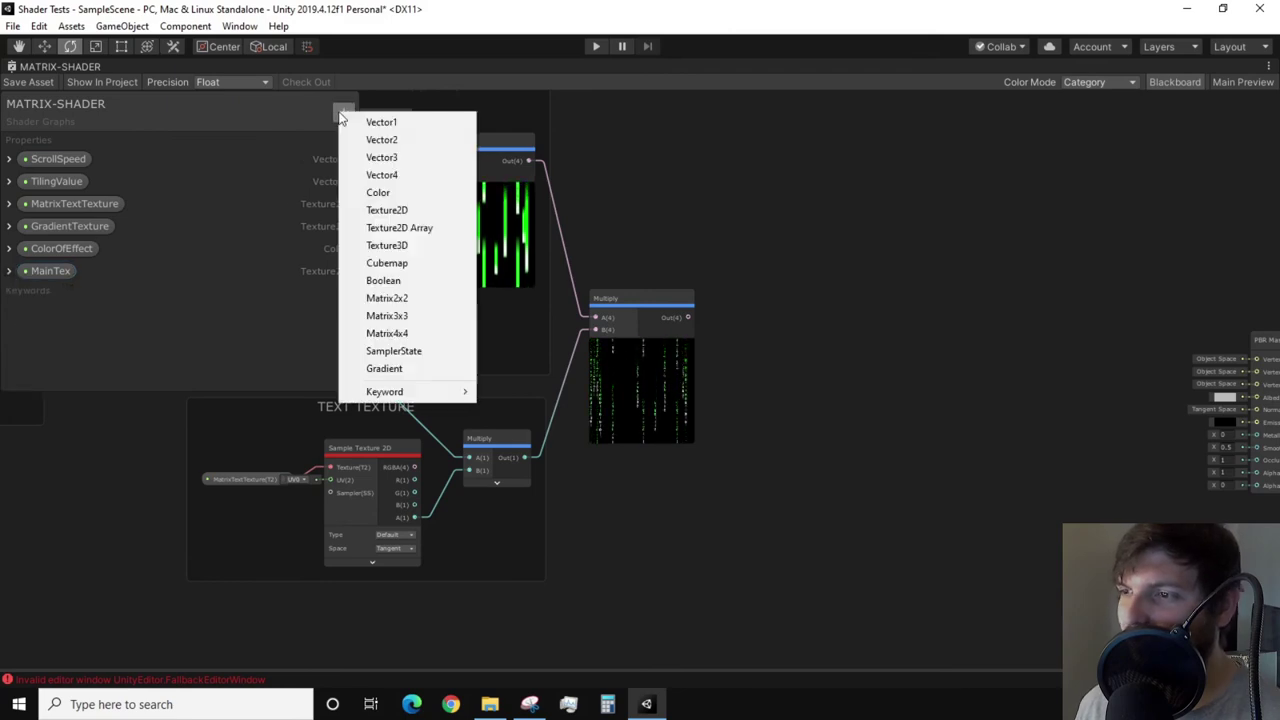
pyautogui.click(385, 280)
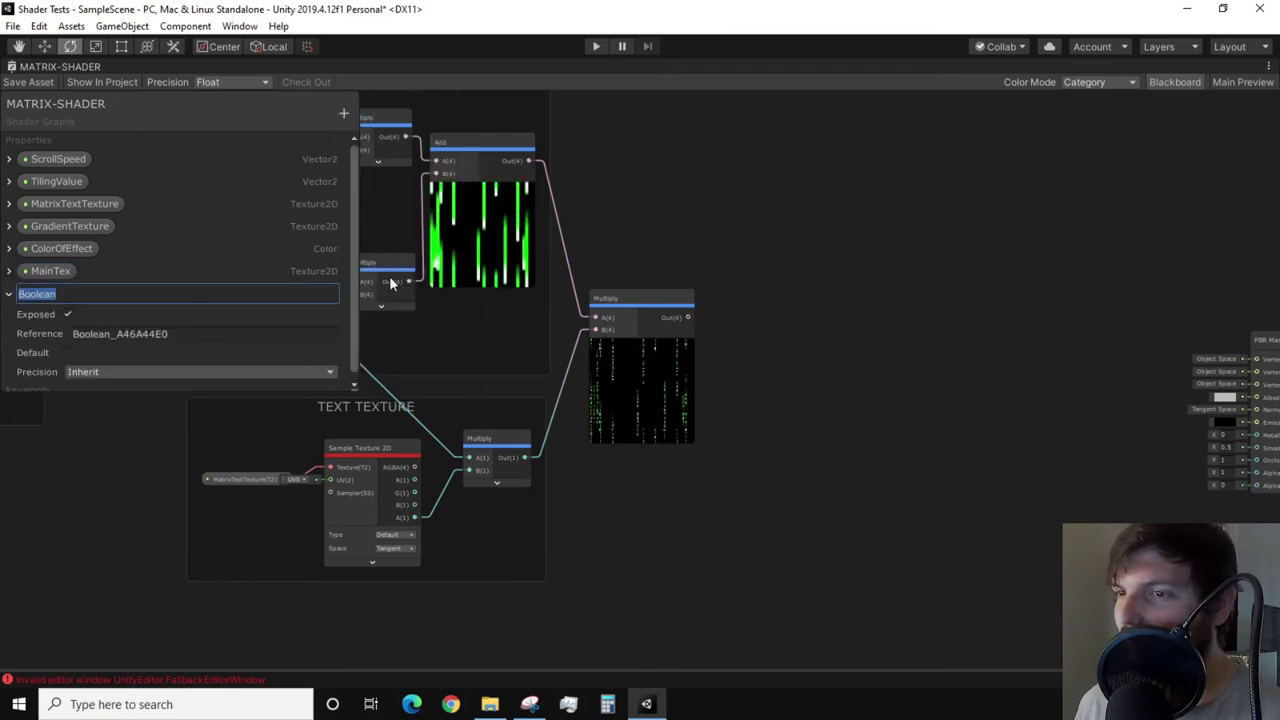
pyautogui.write('UseT')
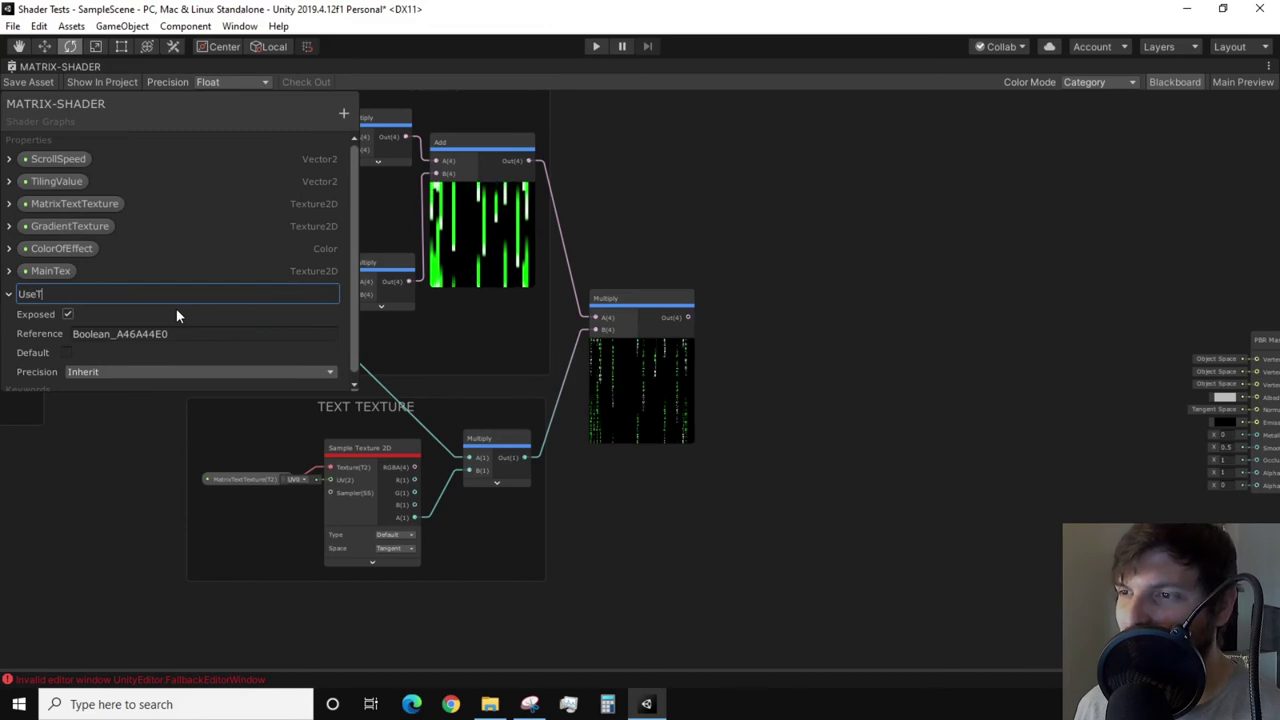
pyautogui.write('exture')
pyautogui.press('Return')
pyautogui.moveTo(50, 271); pyautogui.dragTo(855, 317)
pyautogui.moveTo(55, 293); pyautogui.dragTo(1086, 275)
pyautogui.moveTo(1196, 237); pyautogui.dragTo(956, 237, button='middle')
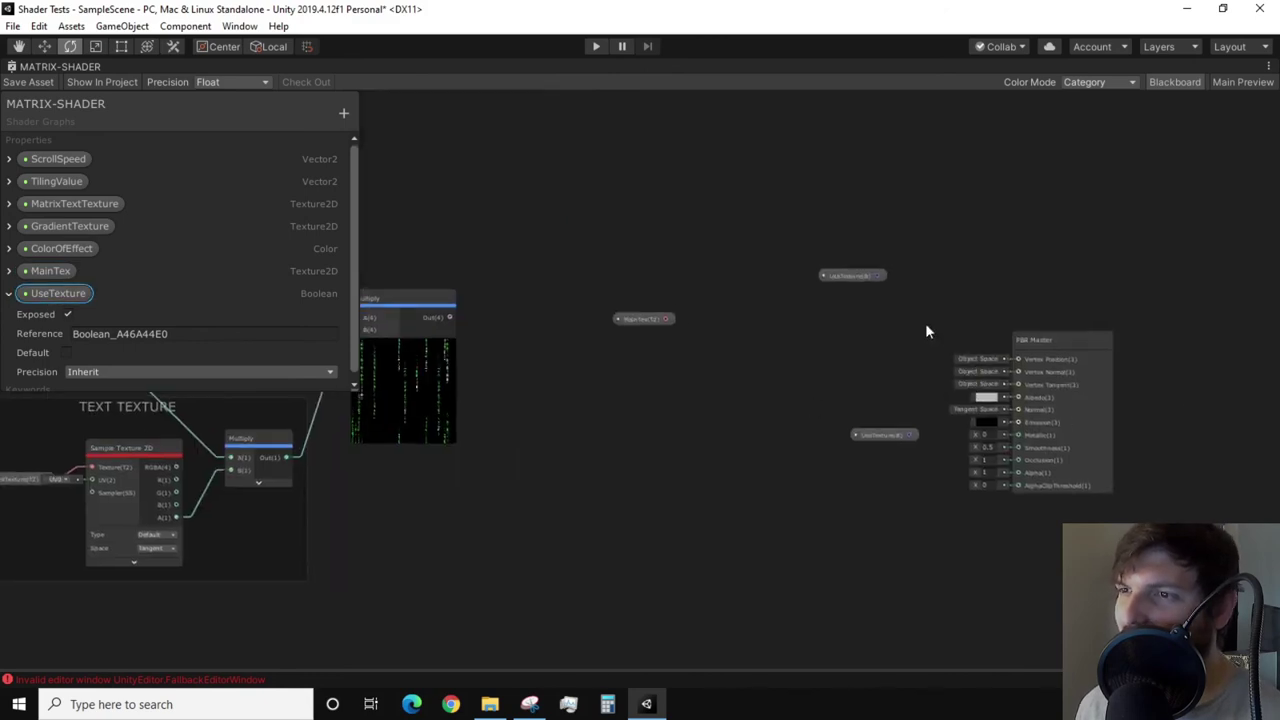
# Sample MainTex with a Sample Texture 2D node and move the UseTexture nodes right
pyautogui.click(1175, 82)
pyautogui.moveTo(1048, 340); pyautogui.dragTo(1256, 327)
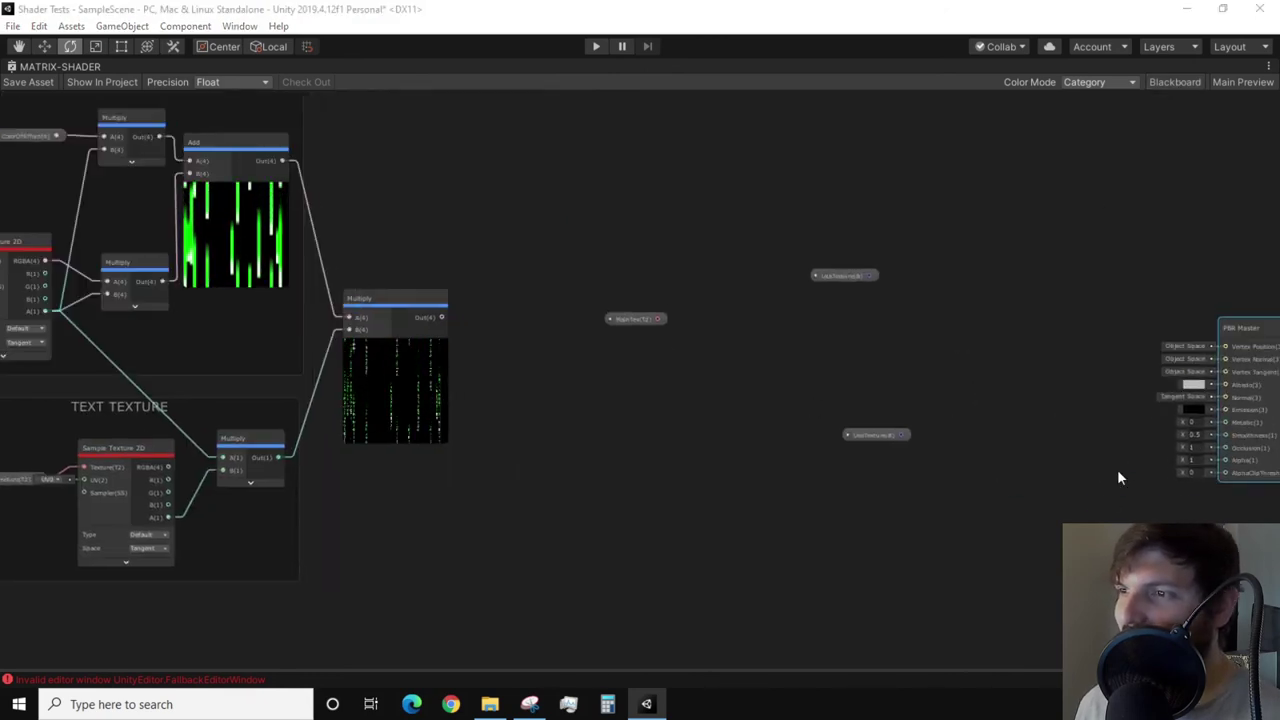
pyautogui.scroll(2, 660, 314)
pyautogui.moveTo(657, 319); pyautogui.dragTo(711, 337)
pyautogui.write('sample')
pyautogui.click(735, 389)
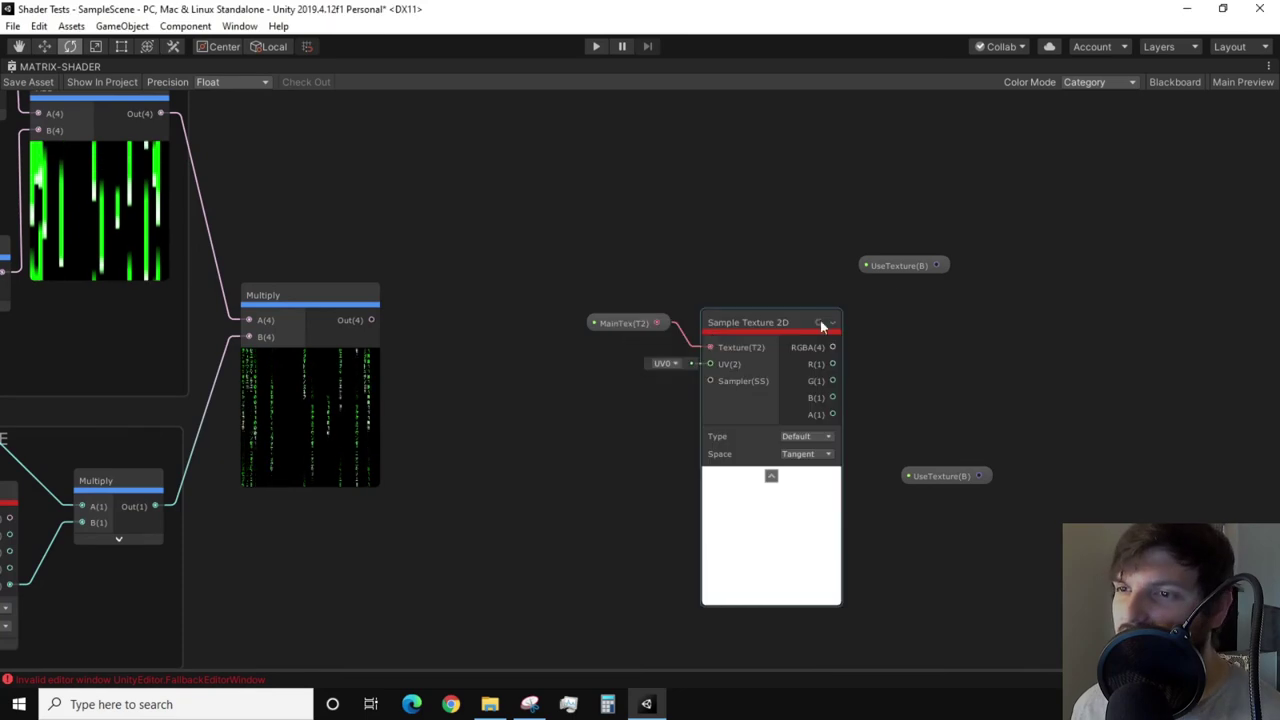
pyautogui.moveTo(959, 262); pyautogui.dragTo(1190, 270)
pyautogui.moveTo(1078, 527); pyautogui.dragTo(895, 440)
pyautogui.moveTo(940, 476); pyautogui.dragTo(1216, 470)
# Add the sampled MainTex RGBA to the rain Multiply output with an Add node
pyautogui.moveTo(815, 347); pyautogui.dragTo(861, 295)
pyautogui.write('add')
pyautogui.click(813, 331)
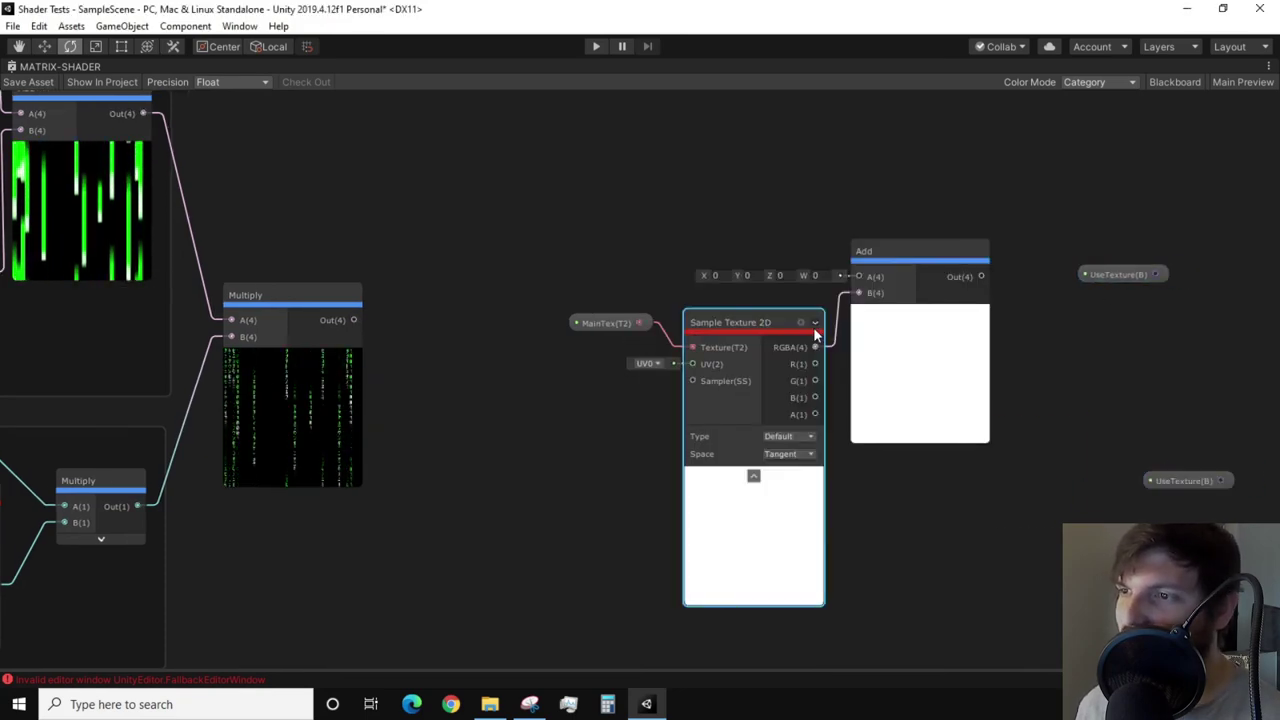
pyautogui.moveTo(885, 245); pyautogui.dragTo(876, 233)
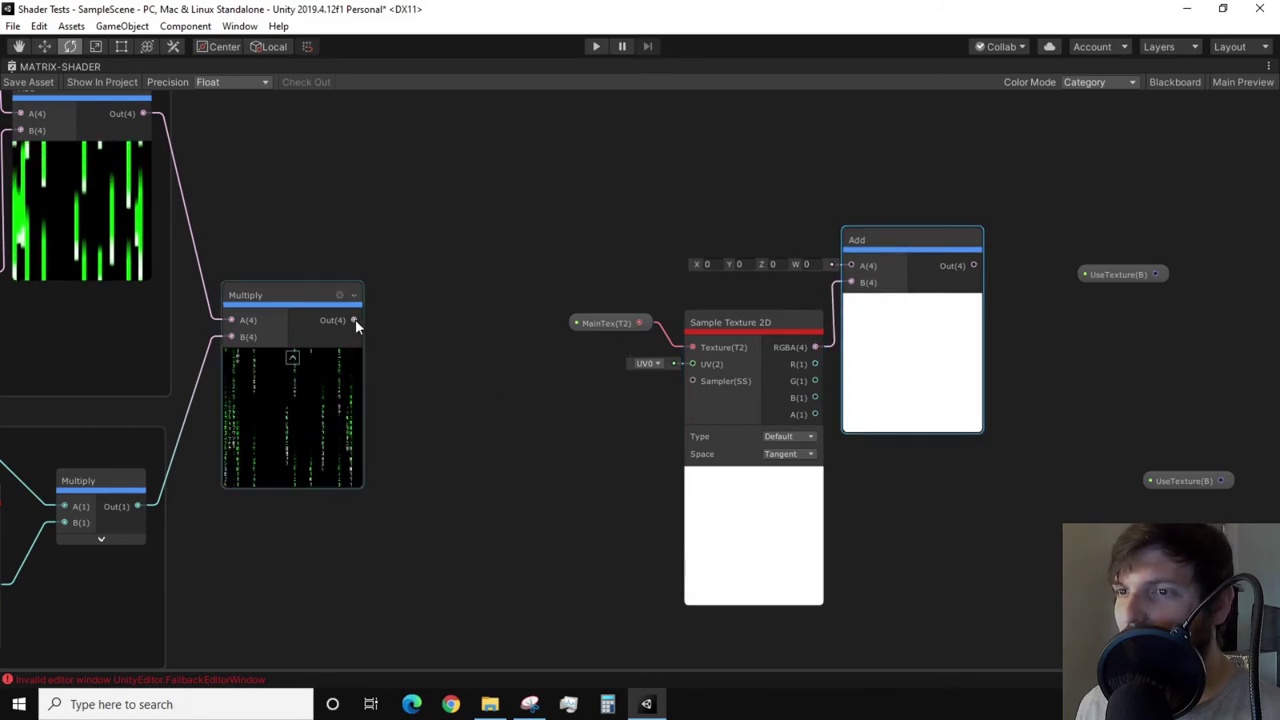
pyautogui.moveTo(355, 319); pyautogui.dragTo(850, 266)
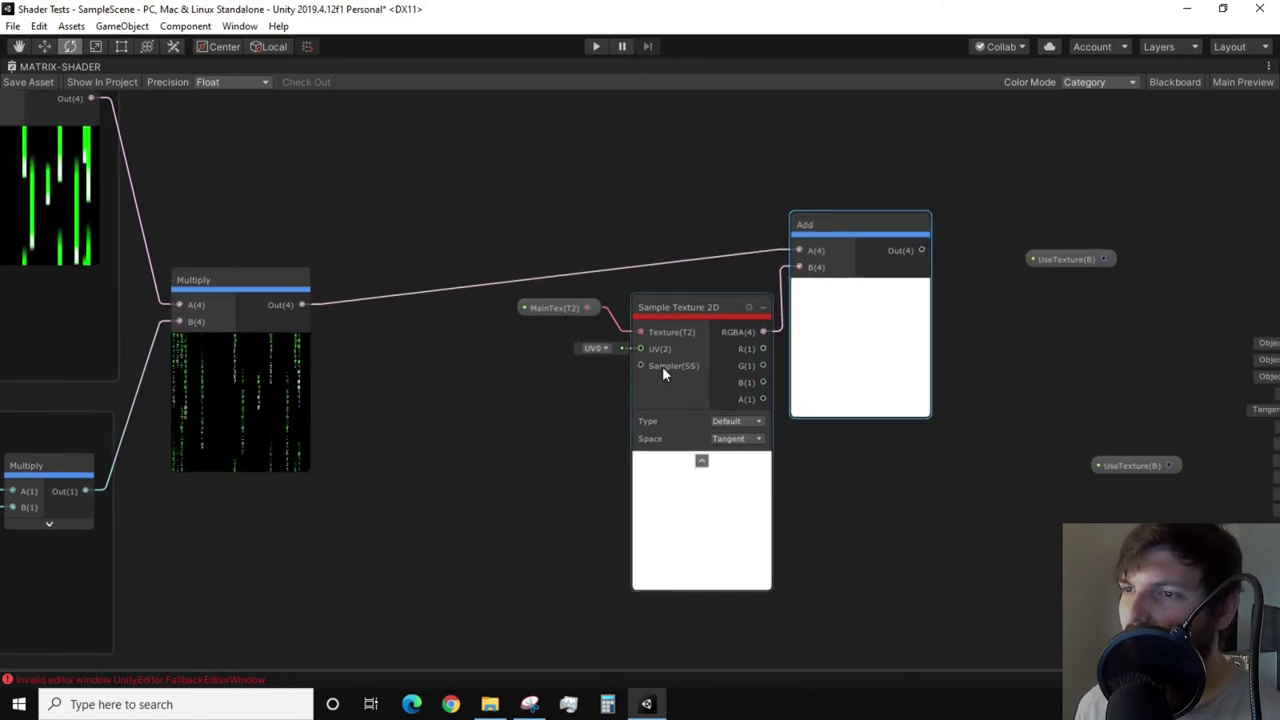
# Group MainTex, its sampler and Add as MAIN TEXTURE PLUS RAIN EFFECT, collapsing previews
pyautogui.moveTo(729, 477); pyautogui.dragTo(520, 260)
pyautogui.rightClick(857, 284)
pyautogui.click(900, 520)
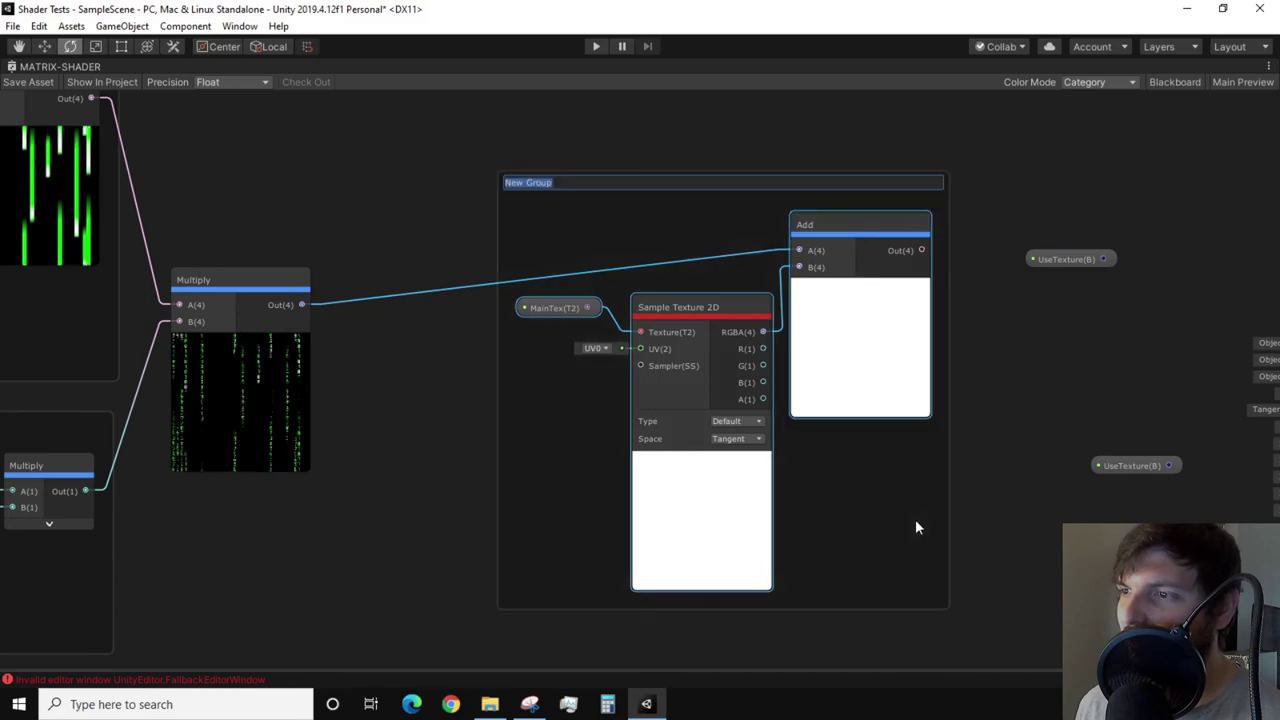
pyautogui.write('MAIN TEXTURE PLUS RAIN EFFECT')
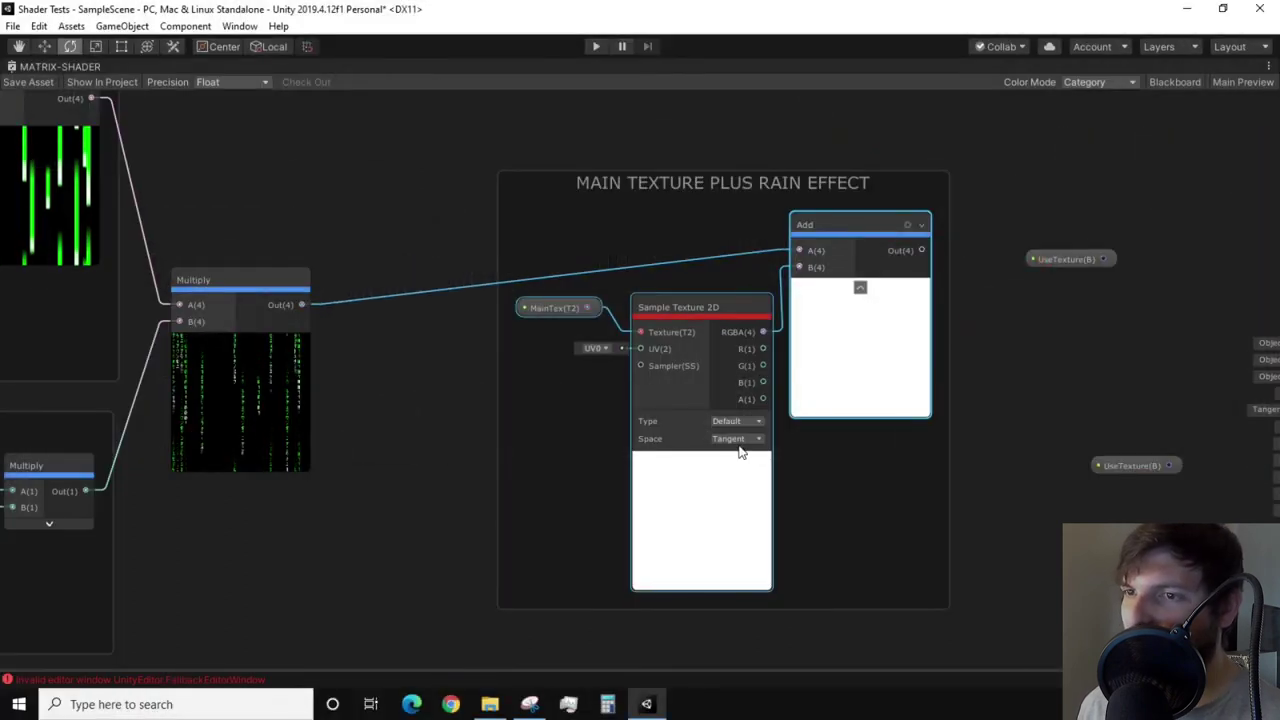
pyautogui.click(740, 449)
pyautogui.click(803, 285)
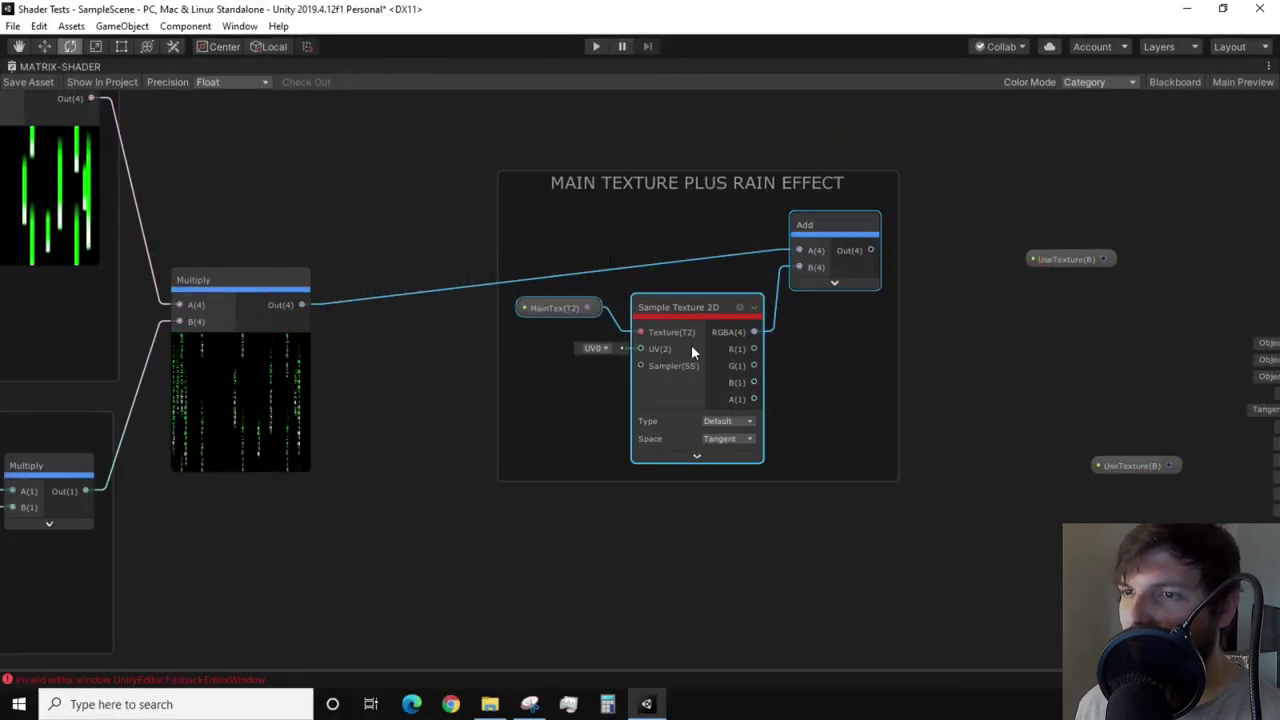
# Add a Branch node fed by the sampled MainTex alpha output
pyautogui.scroll(-3, 691, 344)
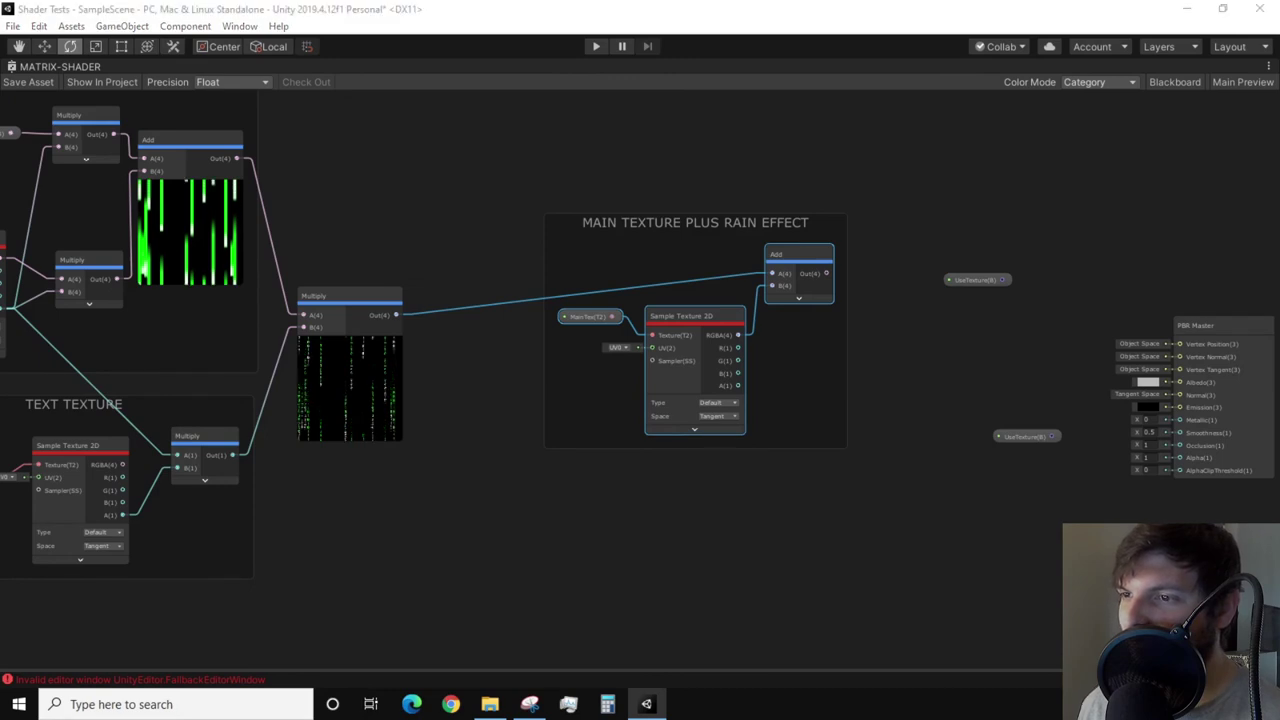
pyautogui.moveTo(744, 431); pyautogui.dragTo(566, 385, button='middle')
pyautogui.moveTo(1017, 289); pyautogui.dragTo(1131, 300)
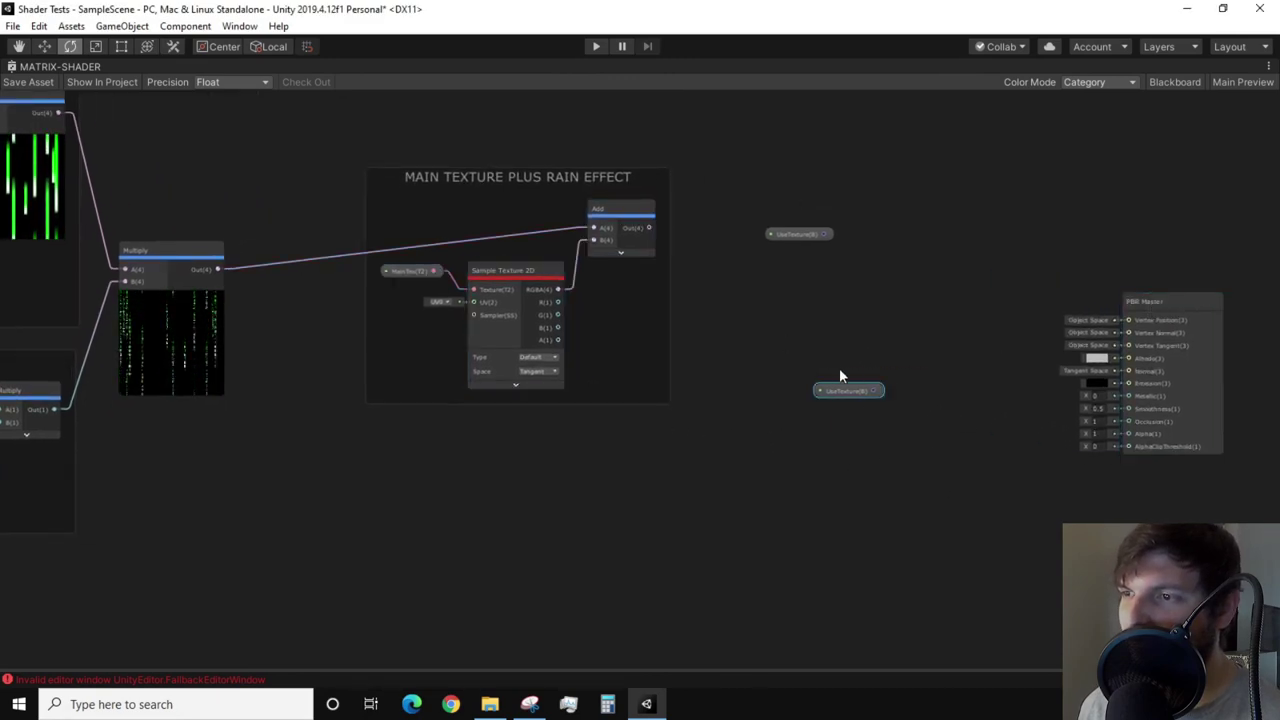
pyautogui.moveTo(845, 380); pyautogui.dragTo(803, 303)
pyautogui.moveTo(557, 339); pyautogui.dragTo(762, 407)
pyautogui.write('branch')
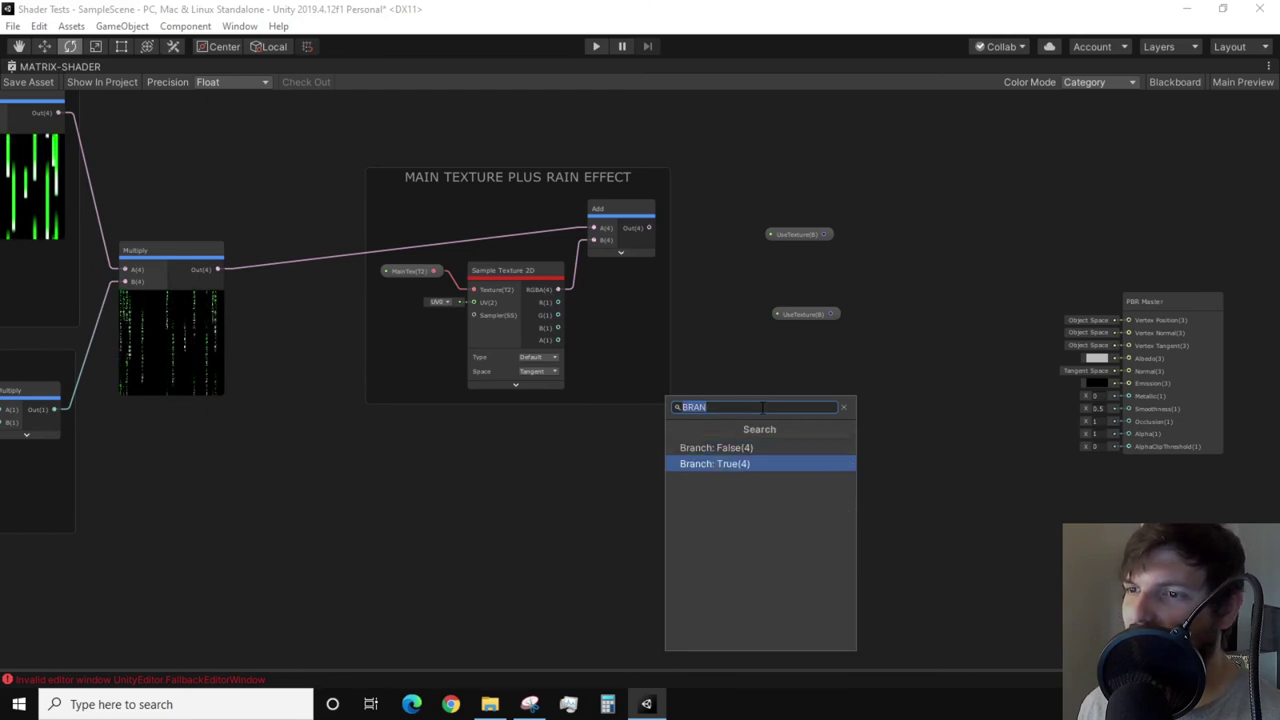
pyautogui.press('Return')
# Feed the text texture Multiply output into the Branch's False input
pyautogui.moveTo(762, 413); pyautogui.dragTo(857, 412, button='middle')
pyautogui.moveTo(880, 405); pyautogui.dragTo(861, 402)
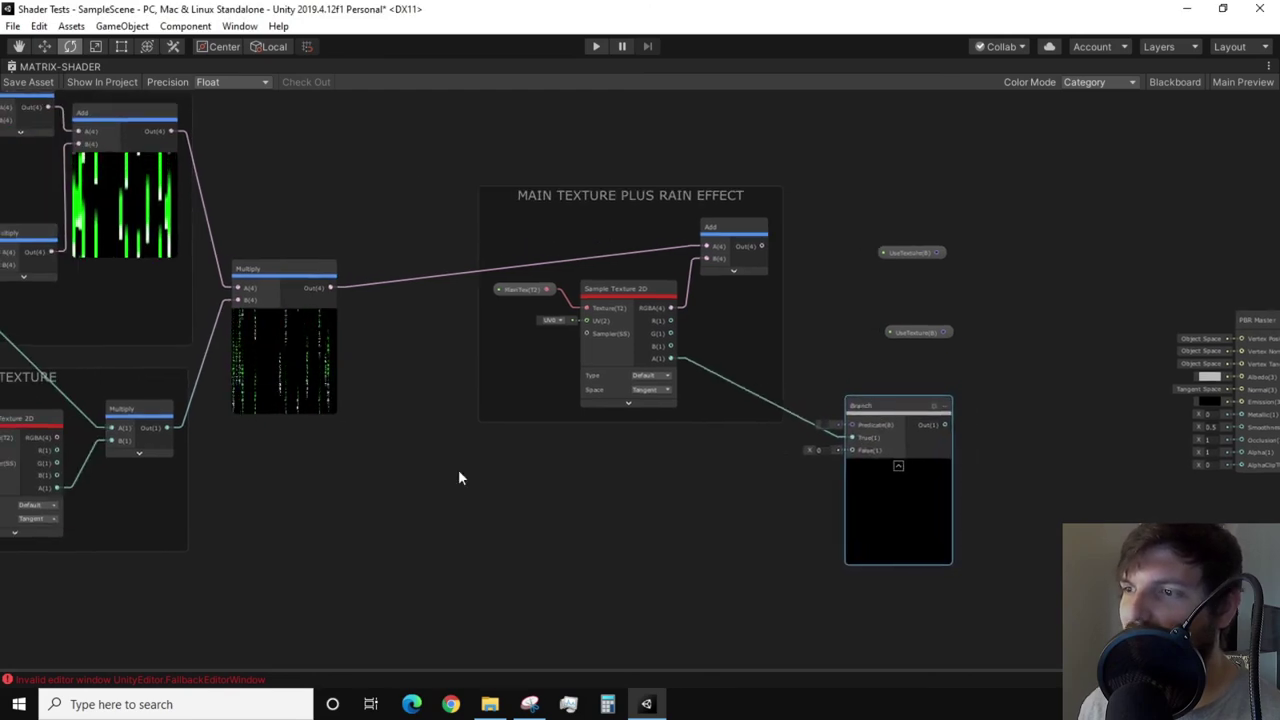
pyautogui.moveTo(617, 465); pyautogui.dragTo(852, 450)
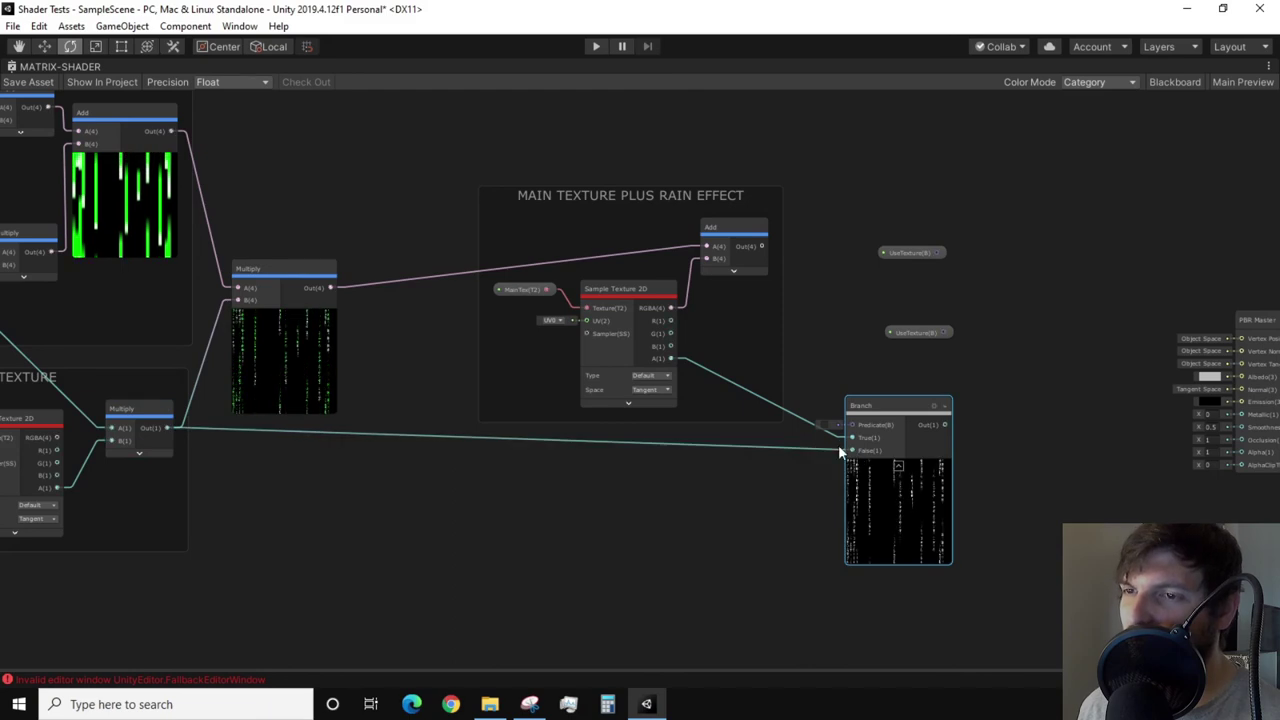
pyautogui.moveTo(944, 340); pyautogui.dragTo(917, 382)
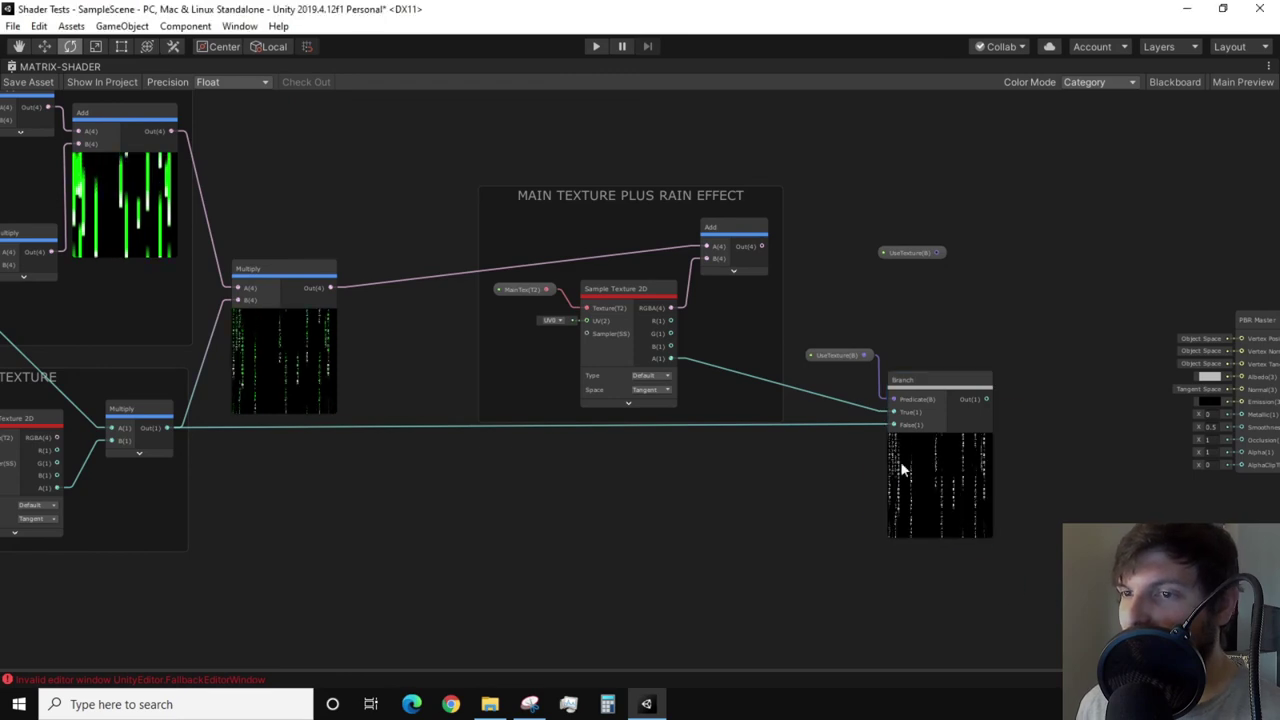
# Group the UseTexture property and the Branch node under the title ALPHA LOGIC
pyautogui.keyDown('shift'); pyautogui.click(836, 355); pyautogui.keyUp('shift')
pyautogui.rightClick(902, 432)
pyautogui.click(951, 406)
pyautogui.write('ALPHA LOGIC')
pyautogui.press('Return')
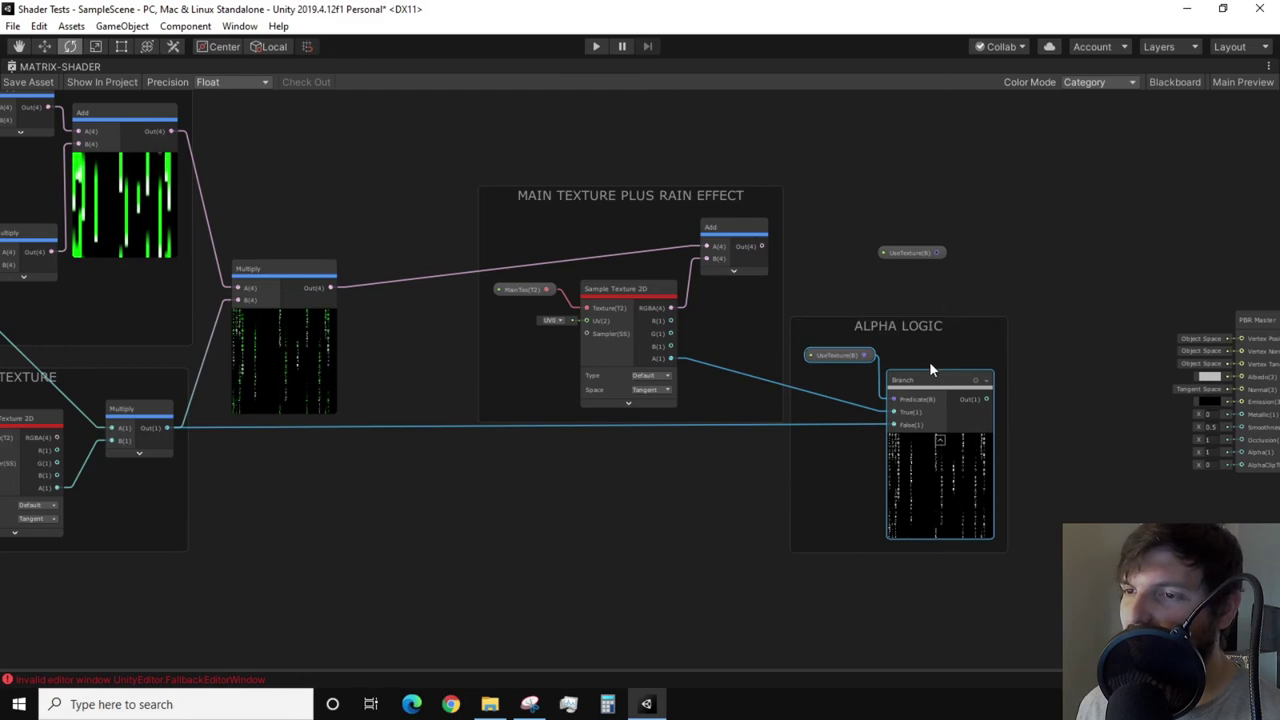
# Add a second Branch fed by the Add output, with Multiply wired into True
pyautogui.moveTo(943, 322); pyautogui.dragTo(910, 391, button='middle')
pyautogui.moveTo(891, 349); pyautogui.dragTo(826, 246)
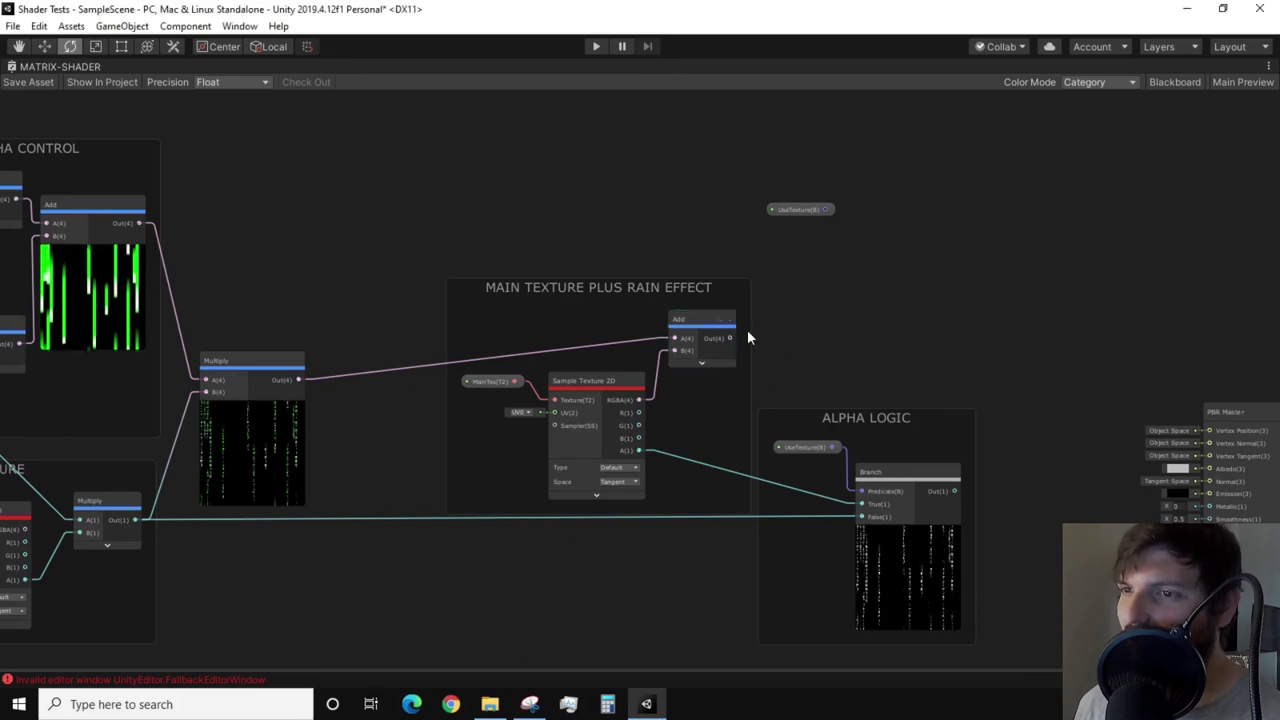
pyautogui.moveTo(802, 290); pyautogui.dragTo(802, 290)
pyautogui.write('BR')
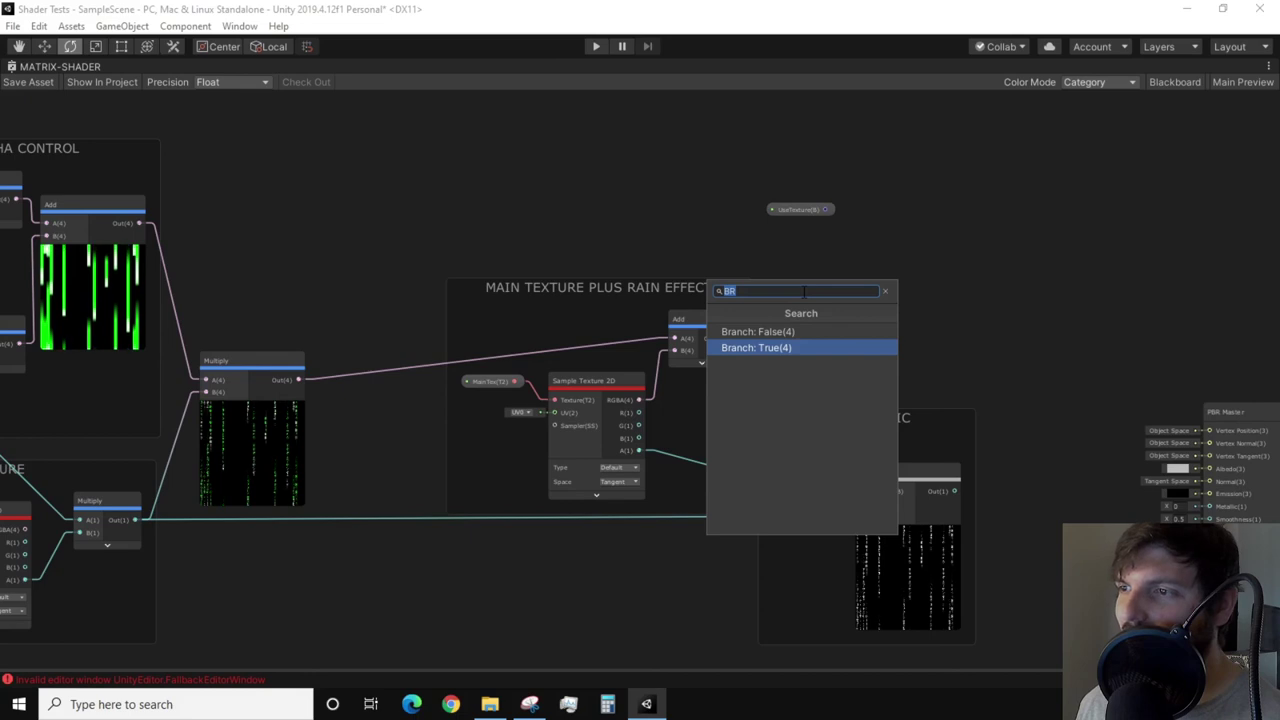
pyautogui.press('Return')
pyautogui.moveTo(860, 284); pyautogui.dragTo(910, 217)
pyautogui.moveTo(298, 380); pyautogui.dragTo(853, 244)
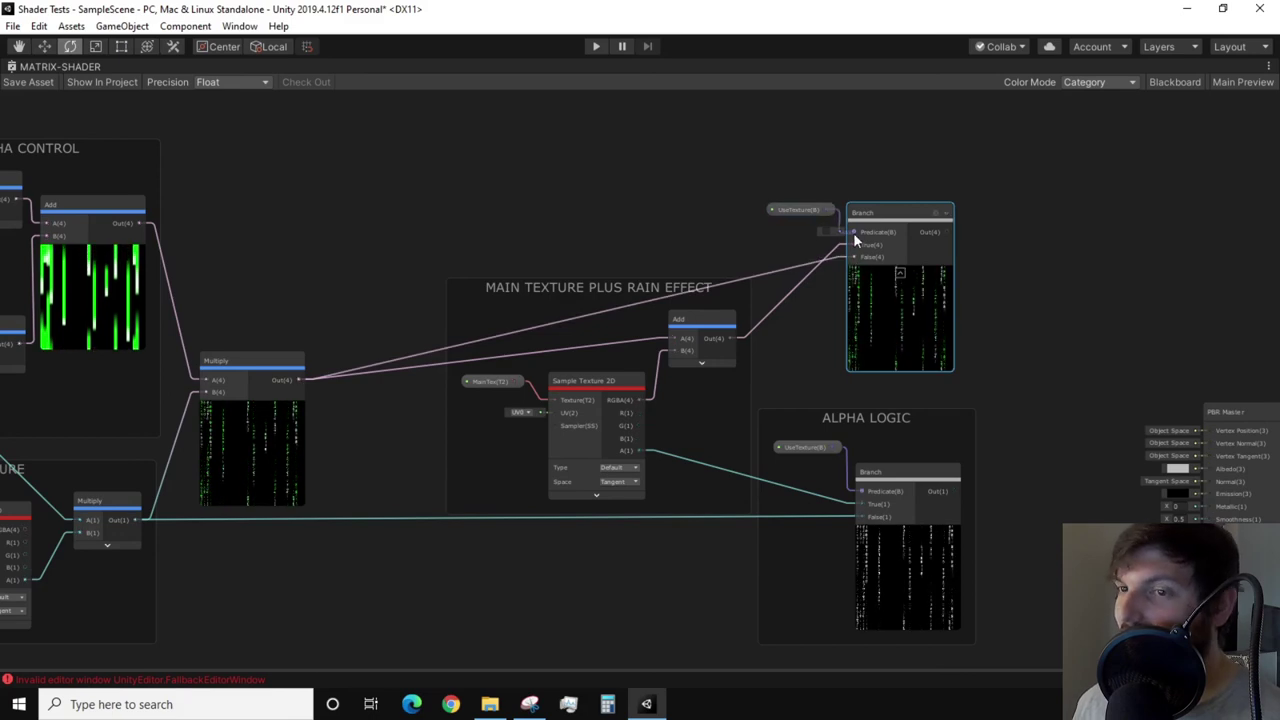
# Group the spare UseTexture and new Branch as COLOR AND EMISSION LOGIC
pyautogui.moveTo(764, 186); pyautogui.dragTo(970, 364)
pyautogui.rightClick(910, 302)
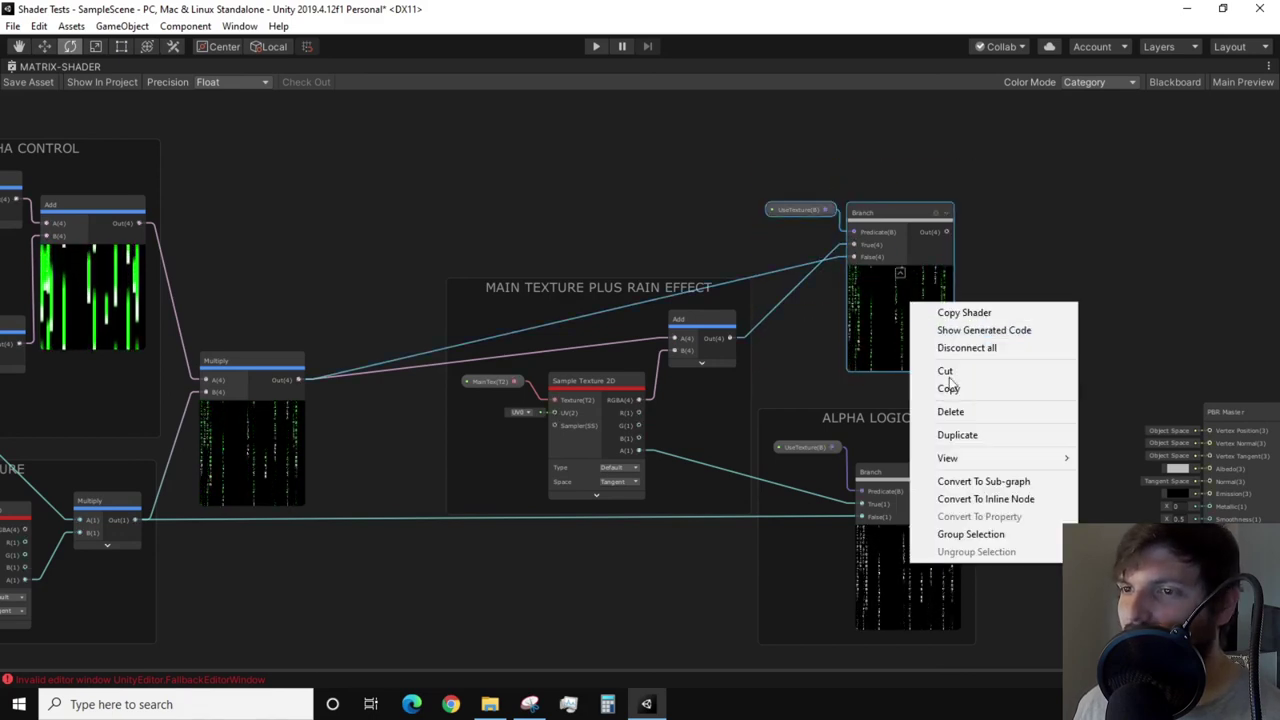
pyautogui.click(970, 534)
pyautogui.write('COLOR AND EMISSION LOGIC')
pyautogui.press('Return')
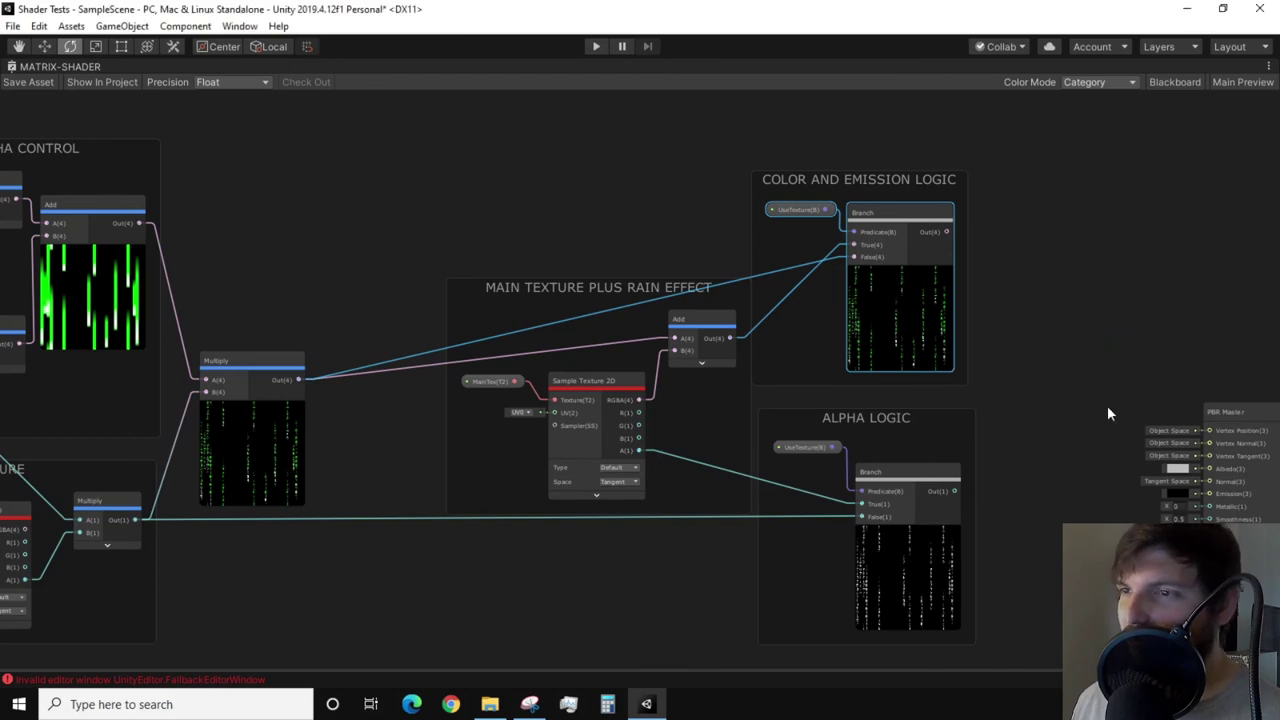
# Wire the color Branch into PBR Master Albedo and Emission, and the alpha Branch into Alpha
pyautogui.moveTo(1108, 411); pyautogui.dragTo(1048, 394, button='middle')
pyautogui.moveTo(1026, 402); pyautogui.dragTo(872, 311)
pyautogui.moveTo(722, 217); pyautogui.dragTo(822, 365)
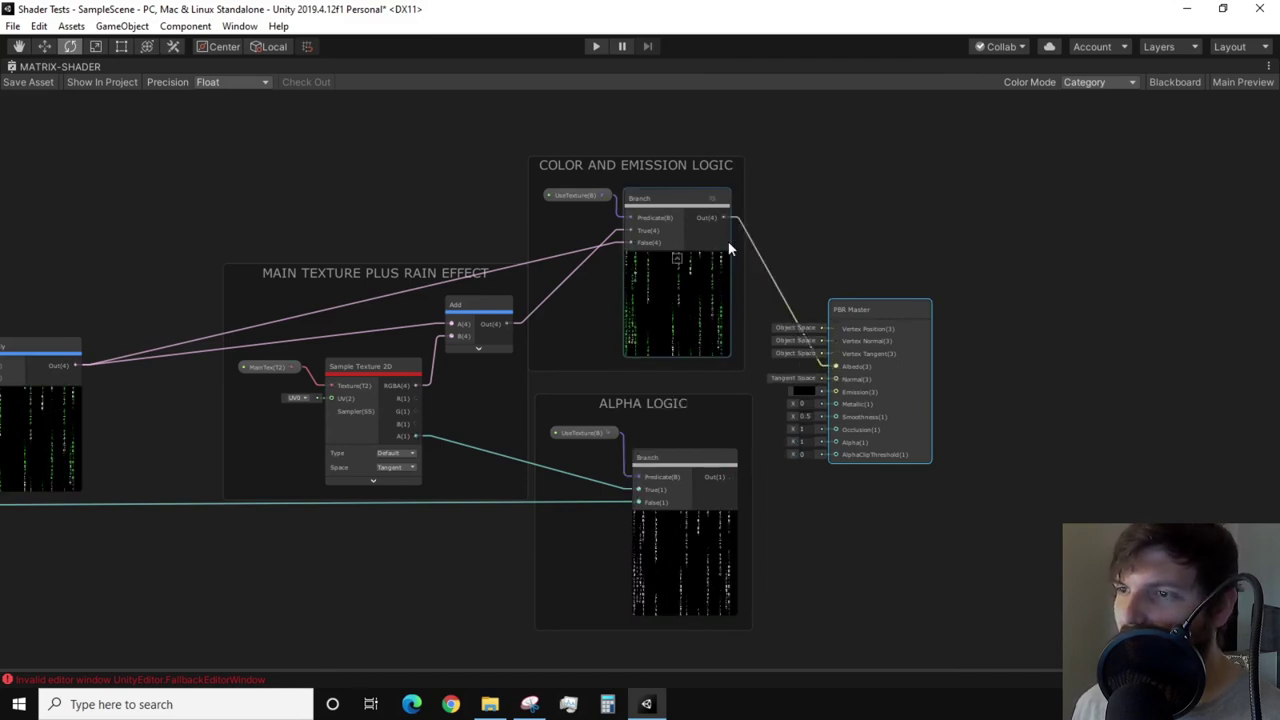
pyautogui.moveTo(723, 217); pyautogui.dragTo(829, 396)
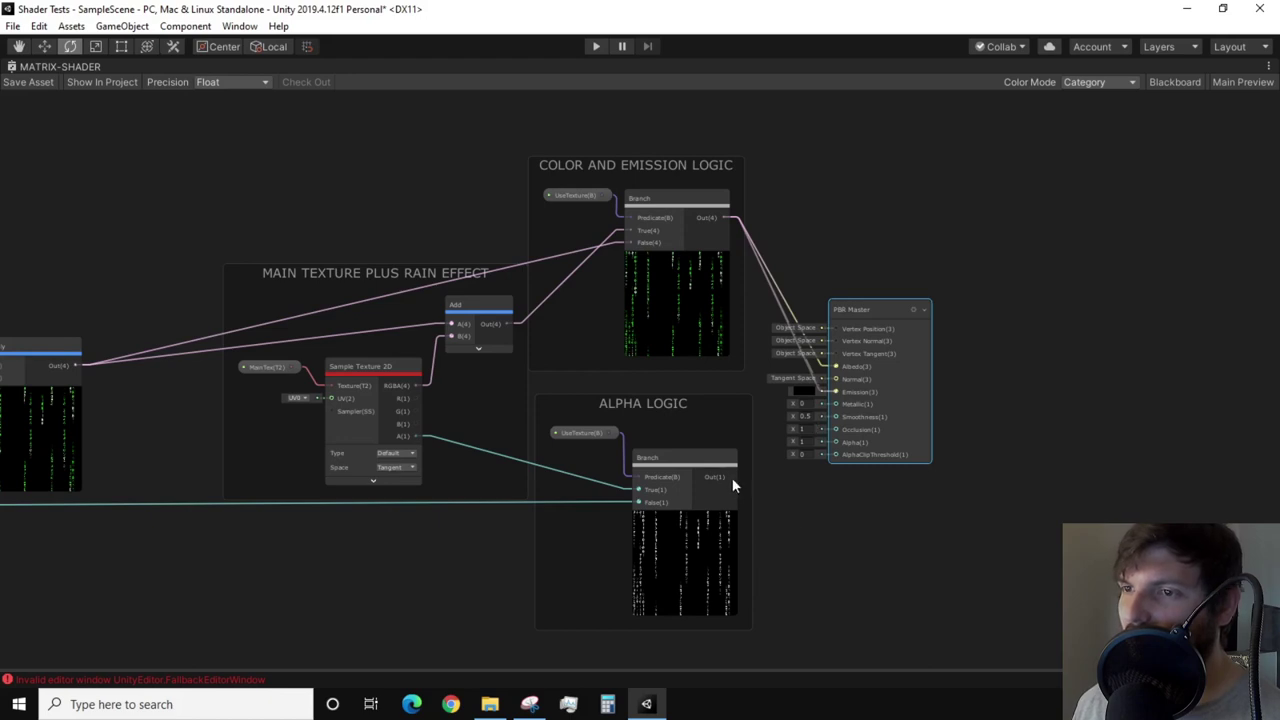
pyautogui.moveTo(731, 476); pyautogui.dragTo(836, 444)
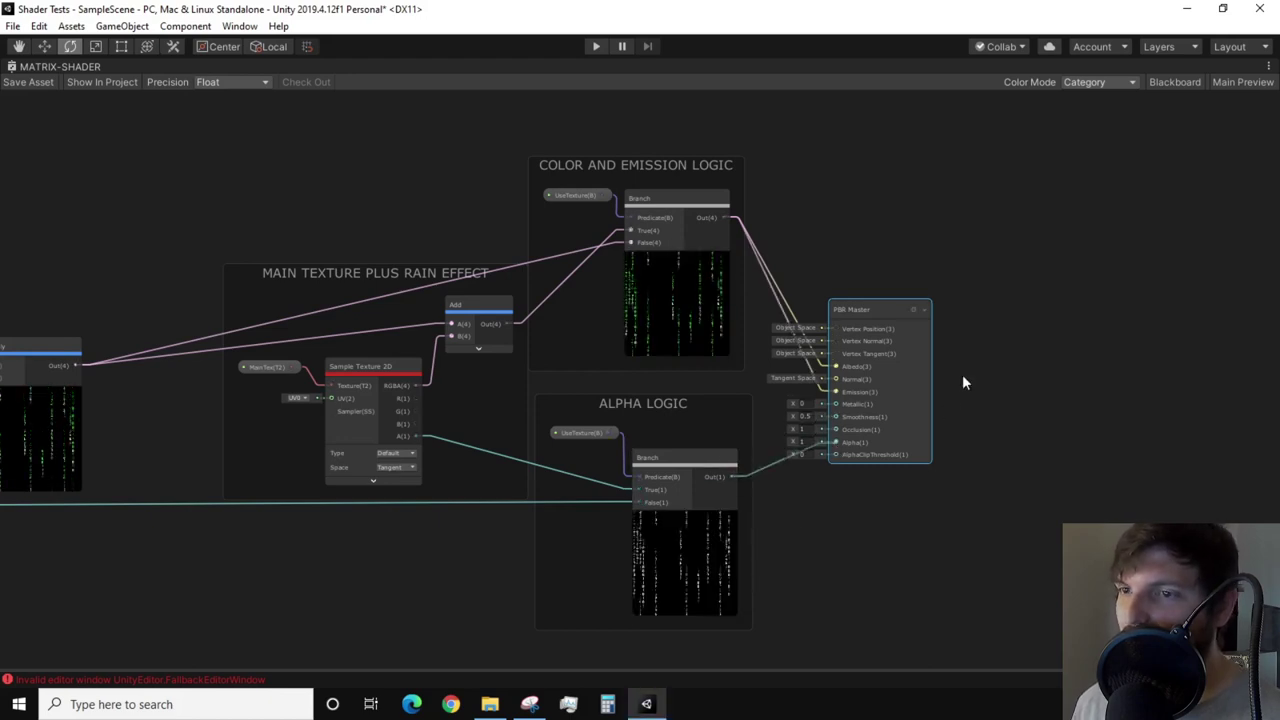
pyautogui.scroll(3, 1020, 278)
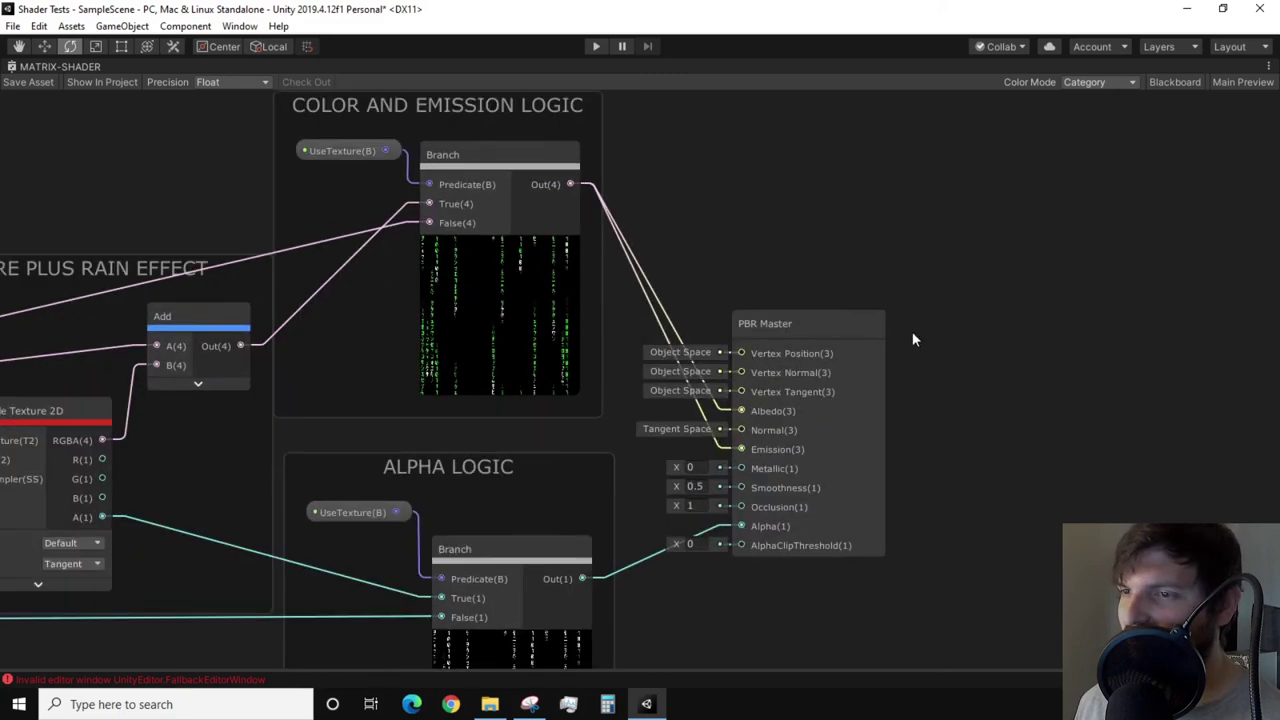
# Set the PBR Master surface to Transparent, then save the shader asset
pyautogui.click(858, 325)
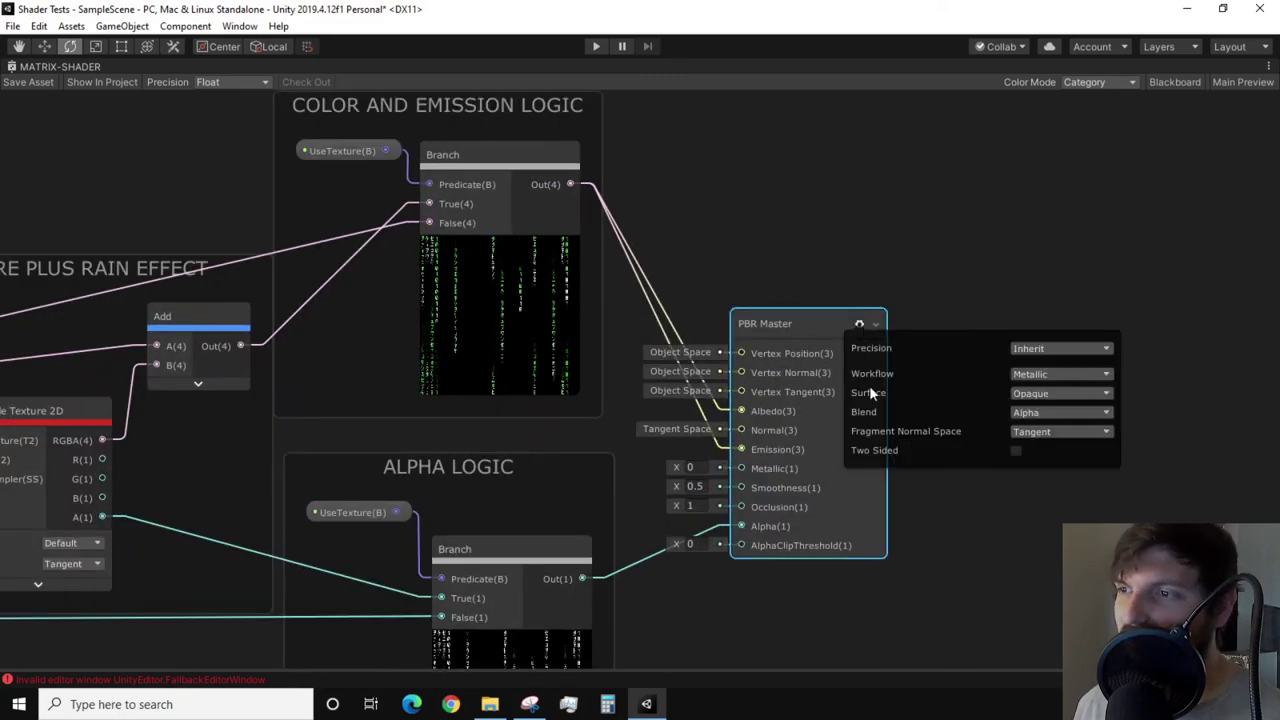
pyautogui.click(1106, 394)
pyautogui.click(1097, 410)
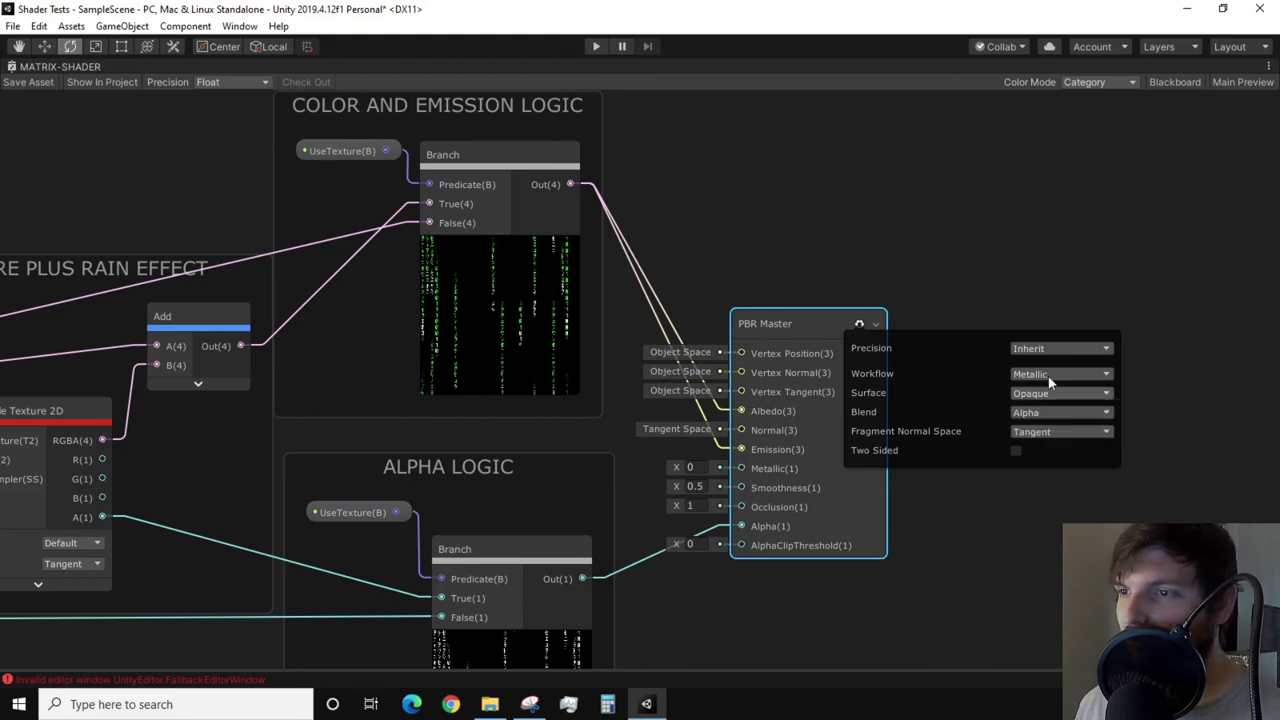
pyautogui.click(1050, 393)
pyautogui.click(1095, 427)
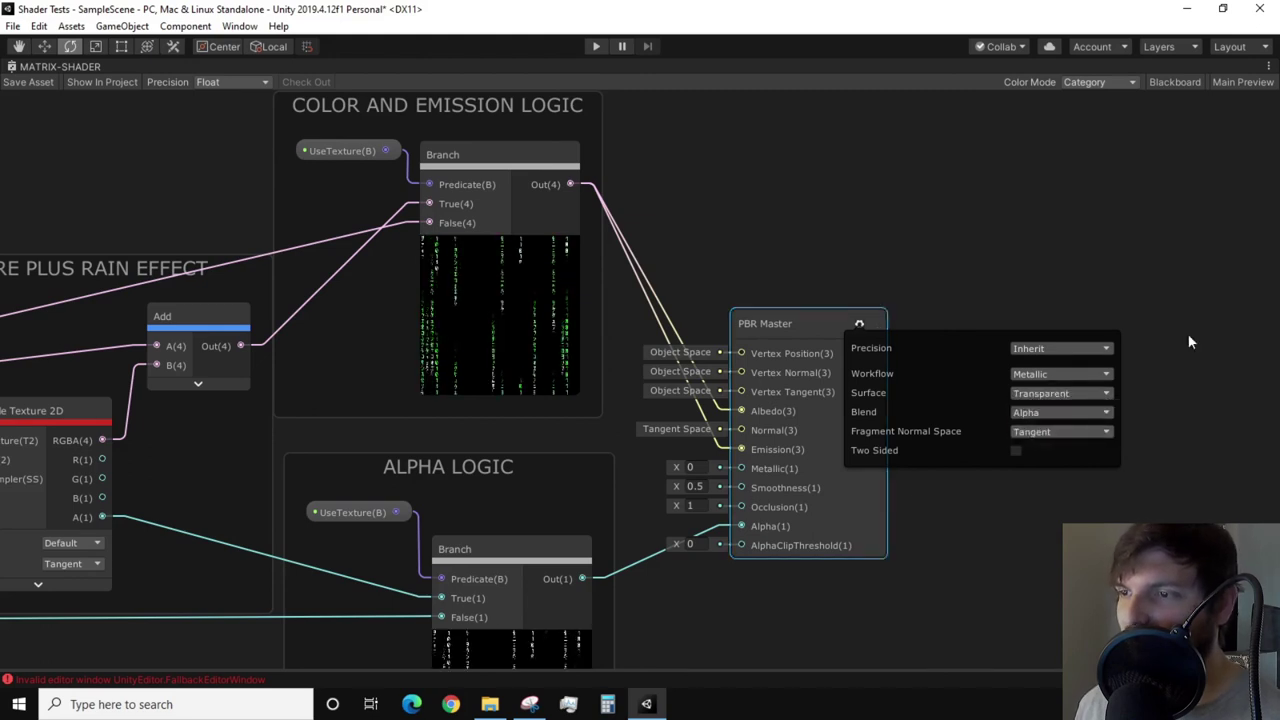
pyautogui.click(858, 323)
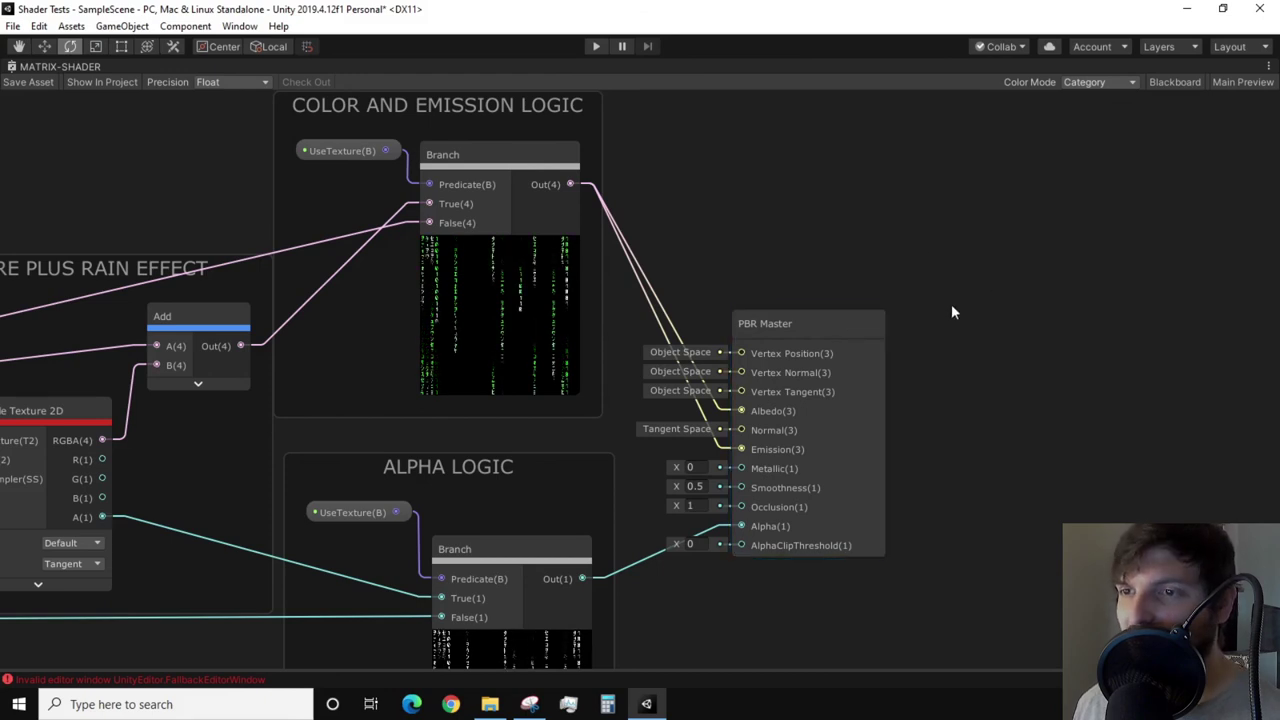
pyautogui.scroll(-3, 935, 308)
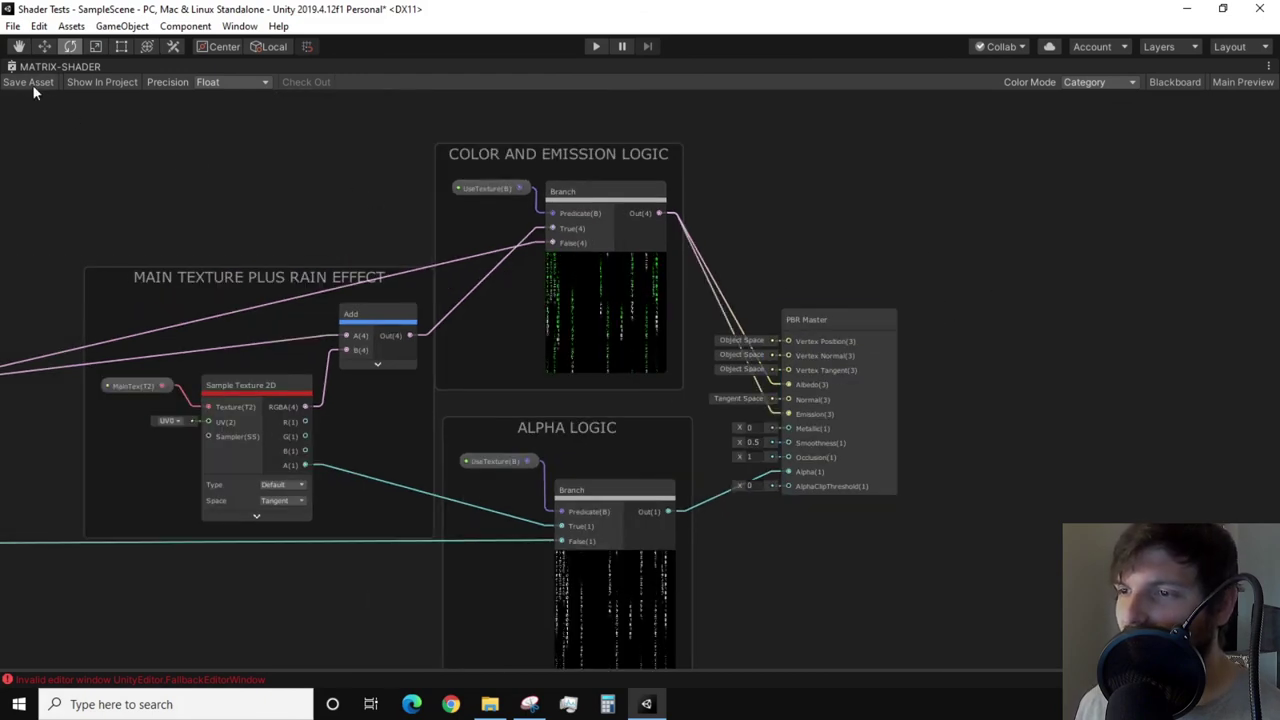
pyautogui.click(28, 82)
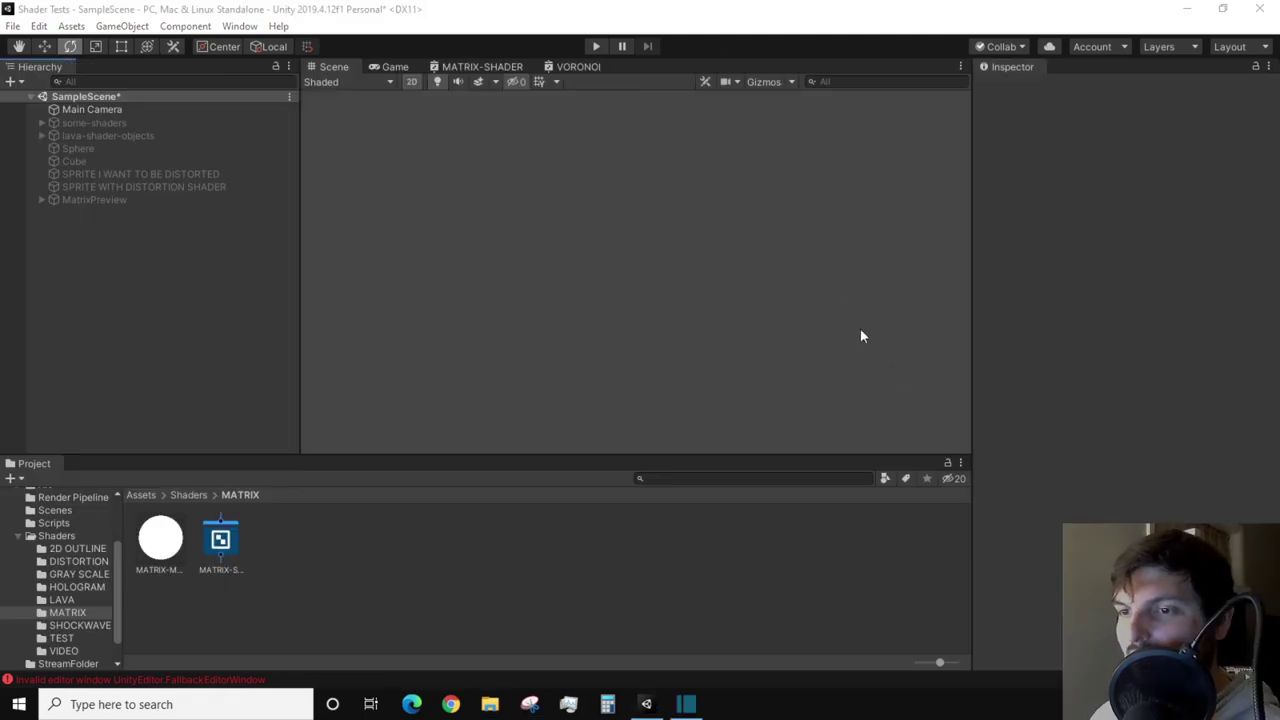
# Add a new cube and a sphere, placing the sphere at X 0.66
pyautogui.click(690, 306)
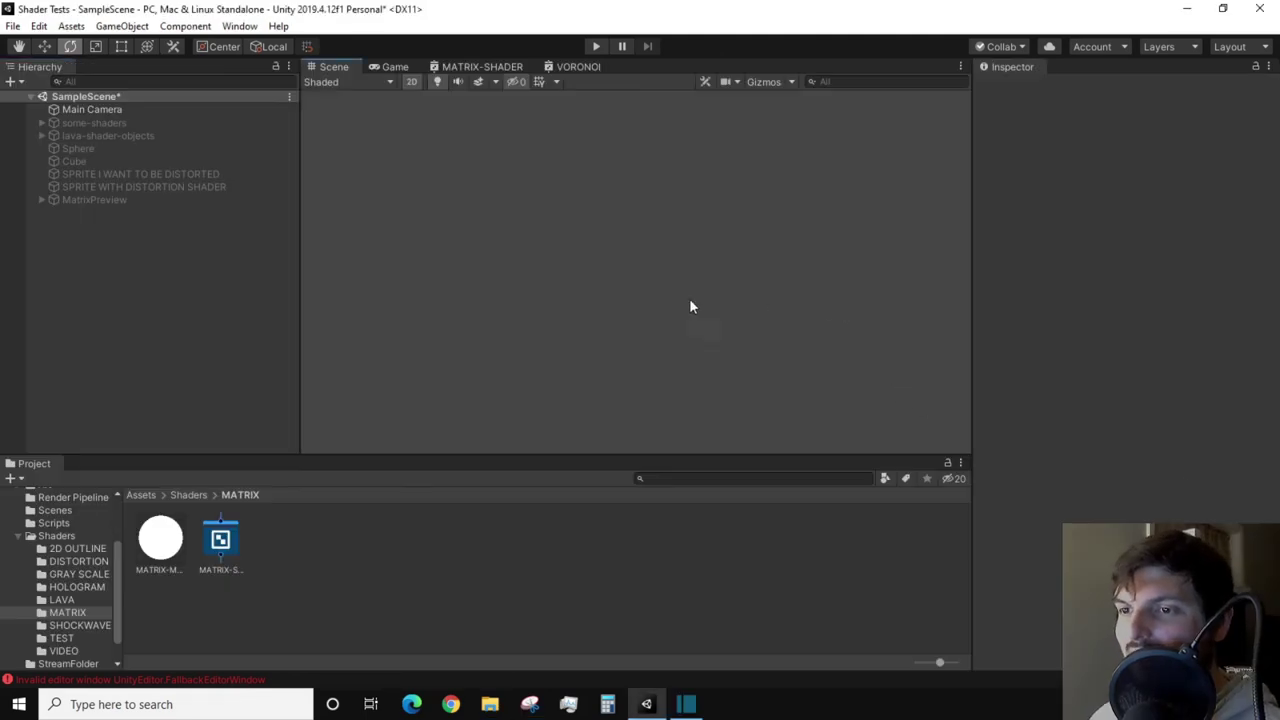
pyautogui.rightClick(107, 258)
pyautogui.moveTo(169, 428)
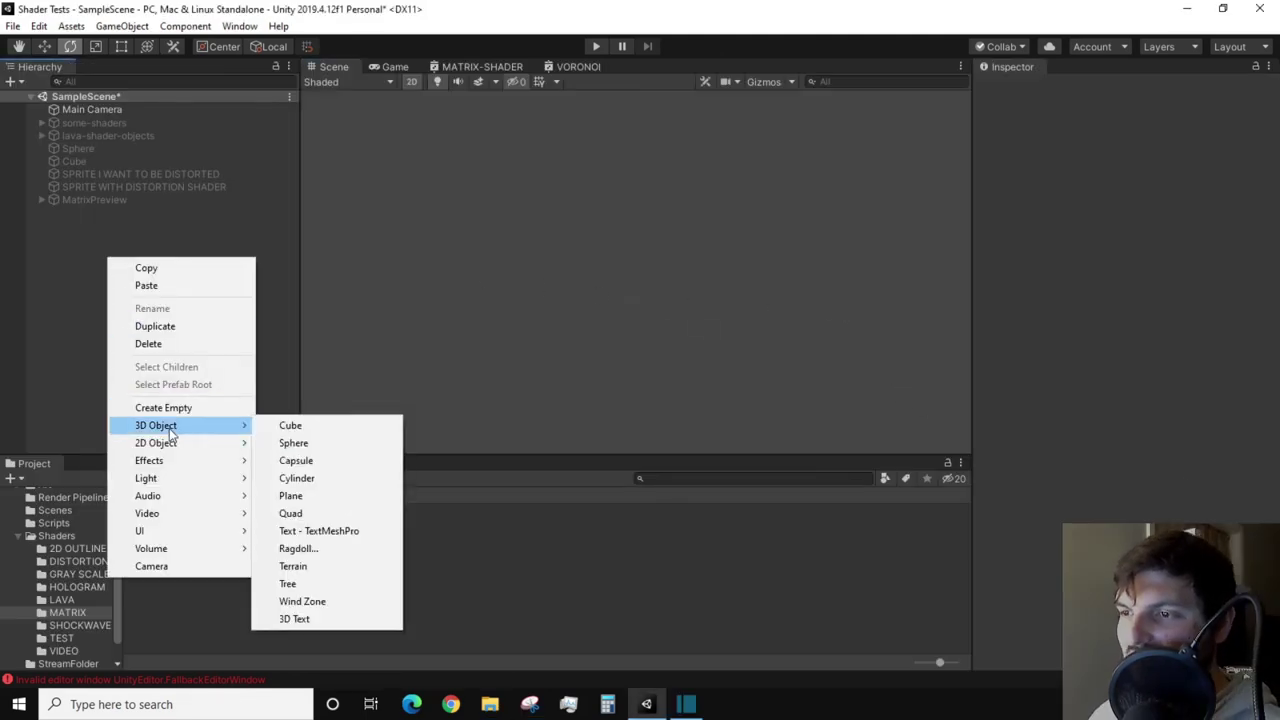
pyautogui.click(326, 428)
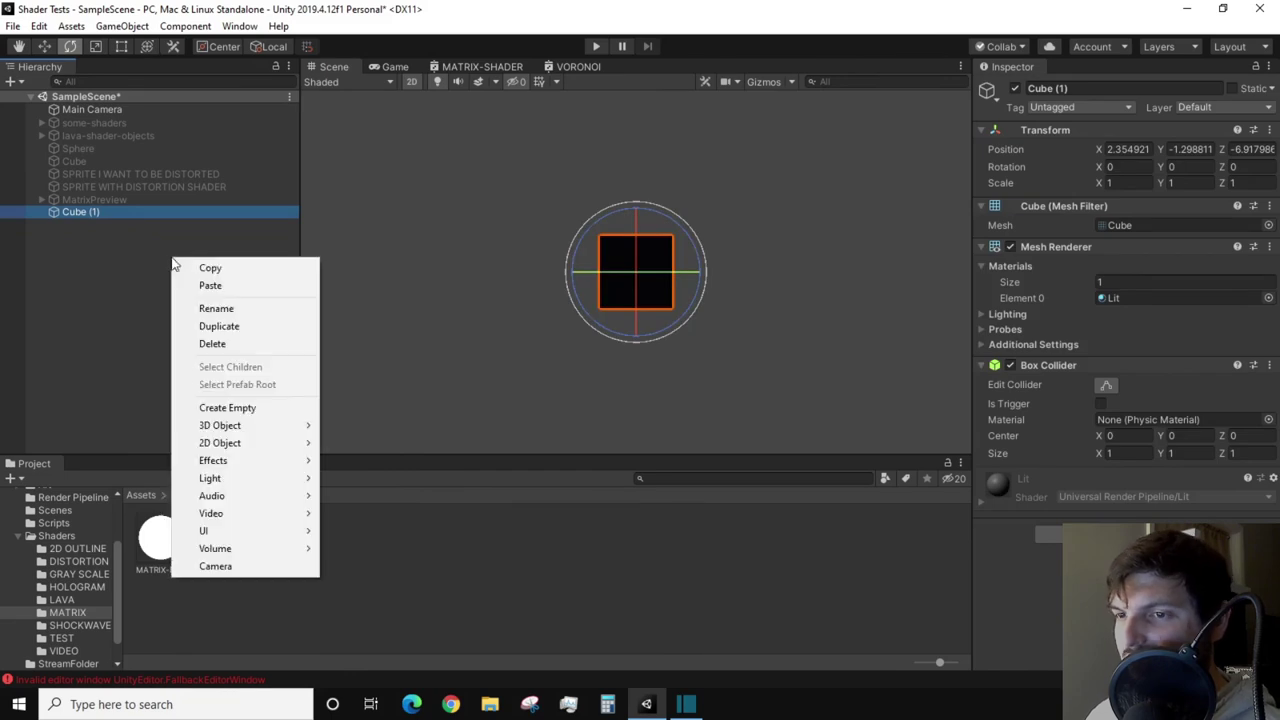
pyautogui.moveTo(280, 426)
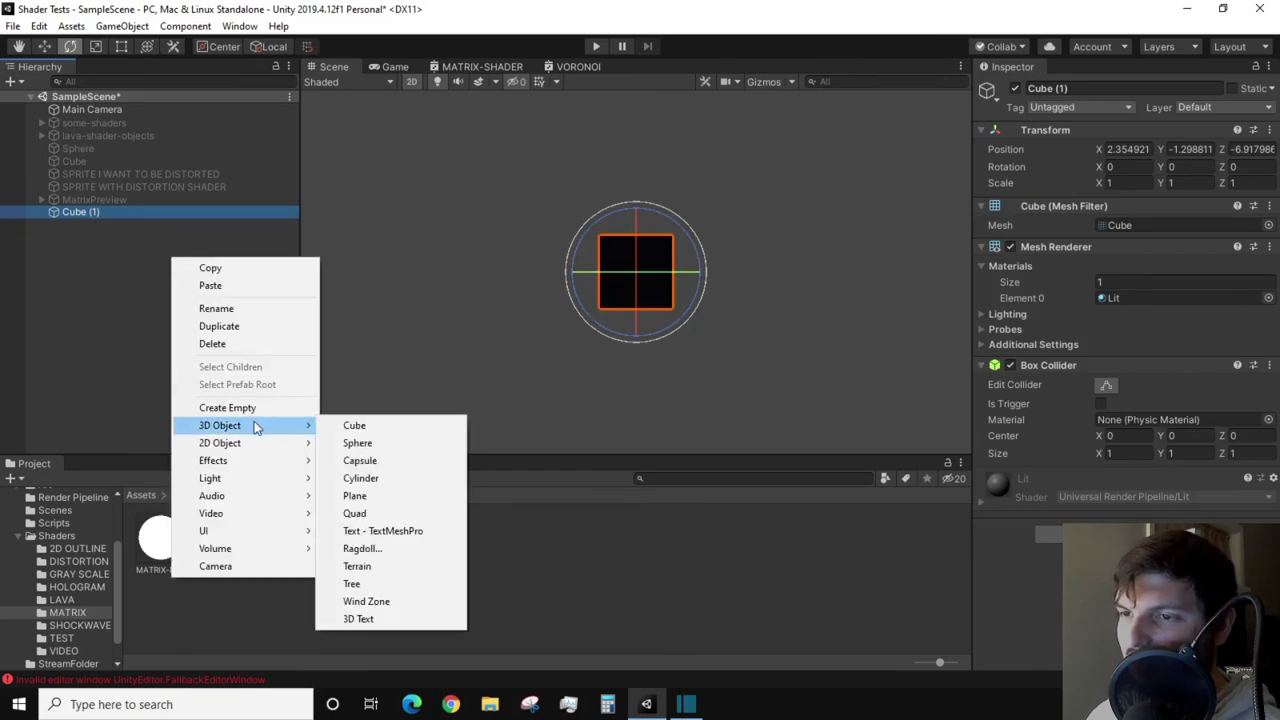
pyautogui.click(358, 445)
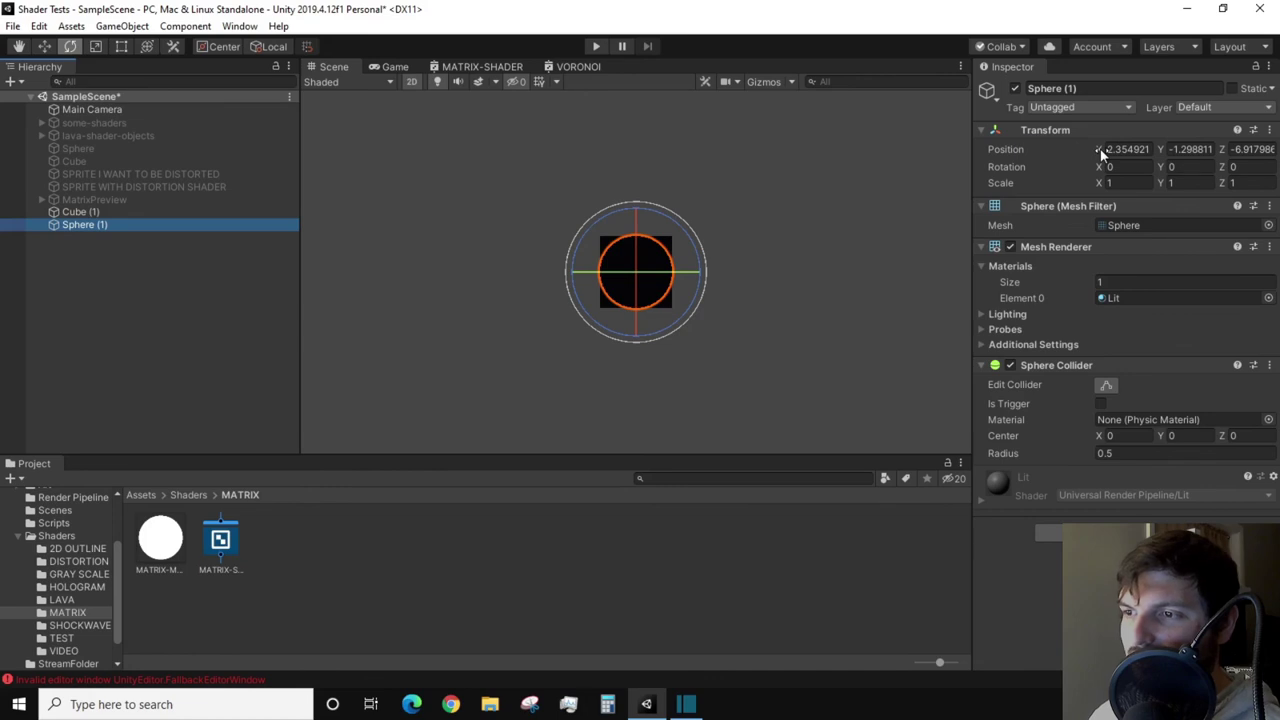
pyautogui.moveTo(1100, 152); pyautogui.dragTo(1035, 174)
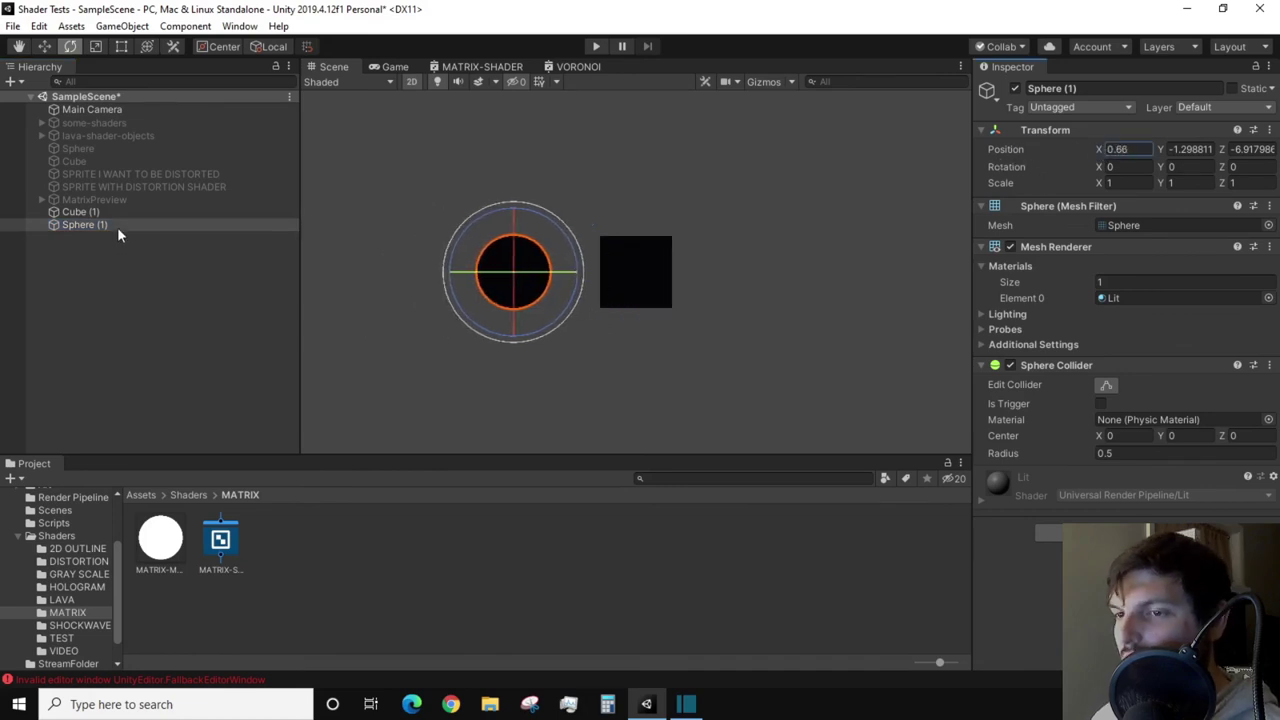
# Apply MATRIX-MATL to both the cube and sphere and enable UseTexture
pyautogui.keyDown('ctrl'); pyautogui.click(75, 212); pyautogui.keyUp('ctrl')
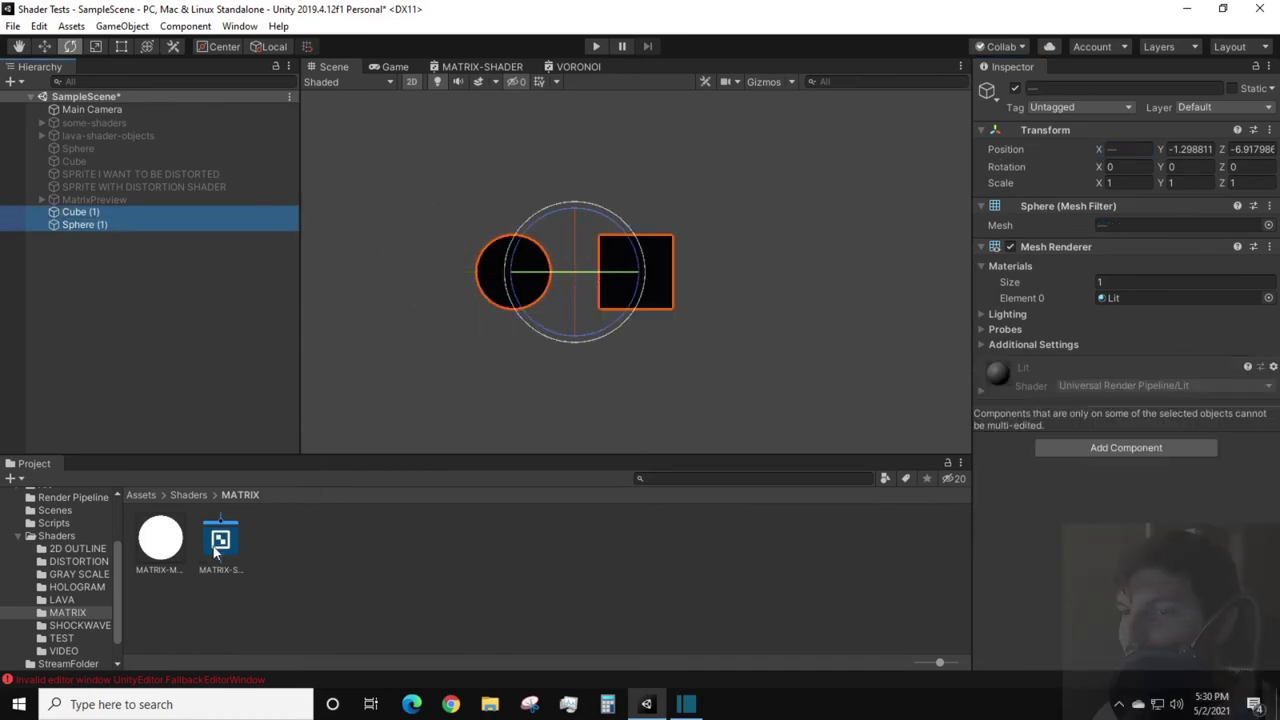
pyautogui.moveTo(1183, 313); pyautogui.dragTo(1202, 303)
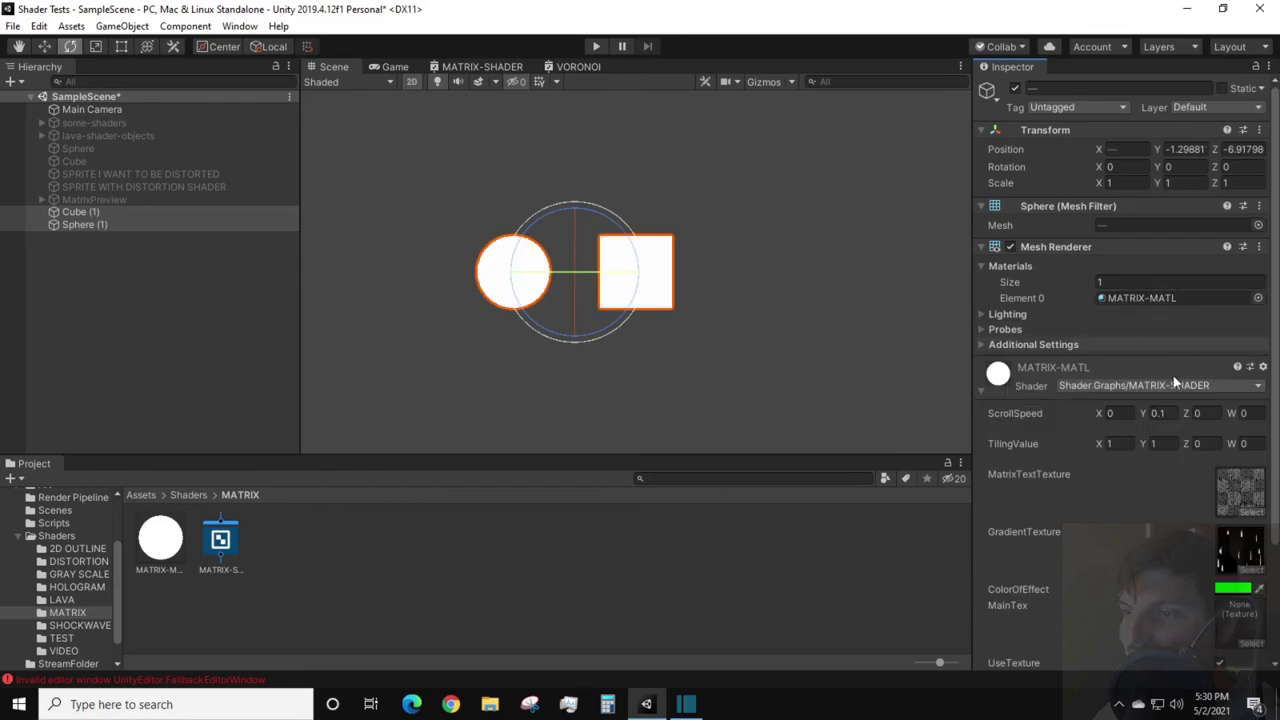
pyautogui.scroll(-3, 1197, 538)
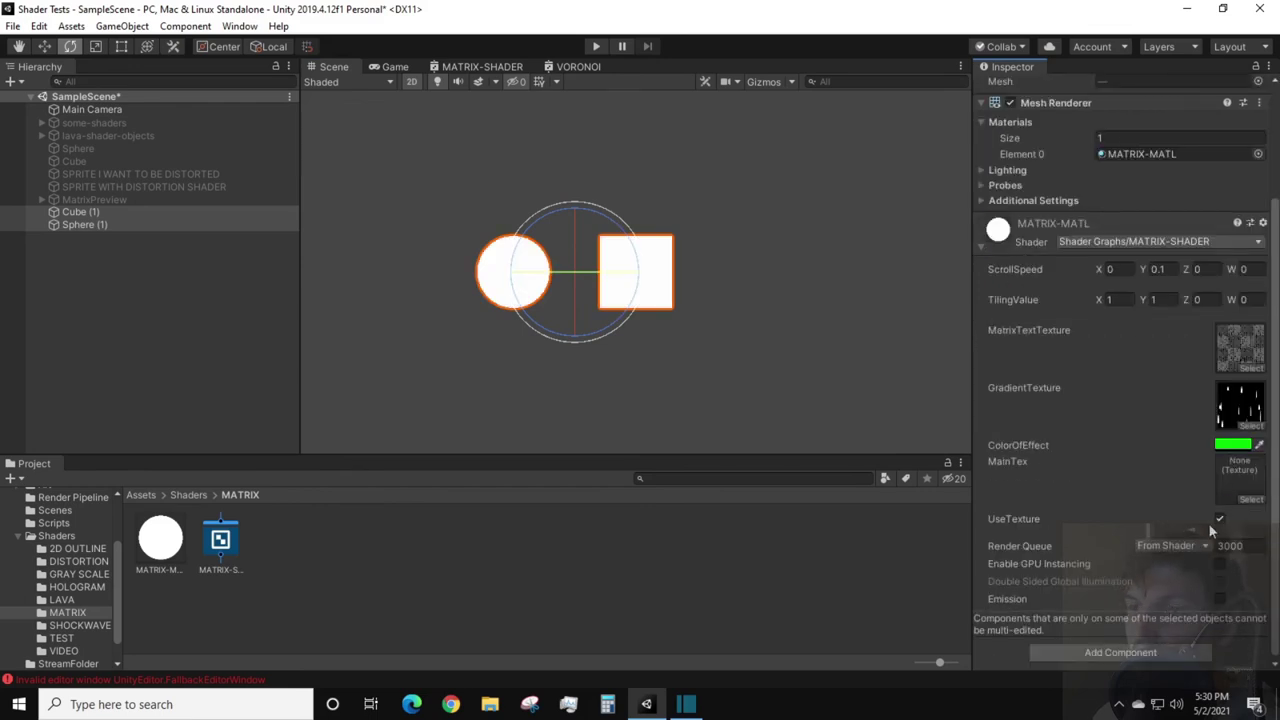
pyautogui.click(1219, 522)
# Deselect the objects and switch the Scene view from 2D to 3D perspective
pyautogui.click(743, 257)
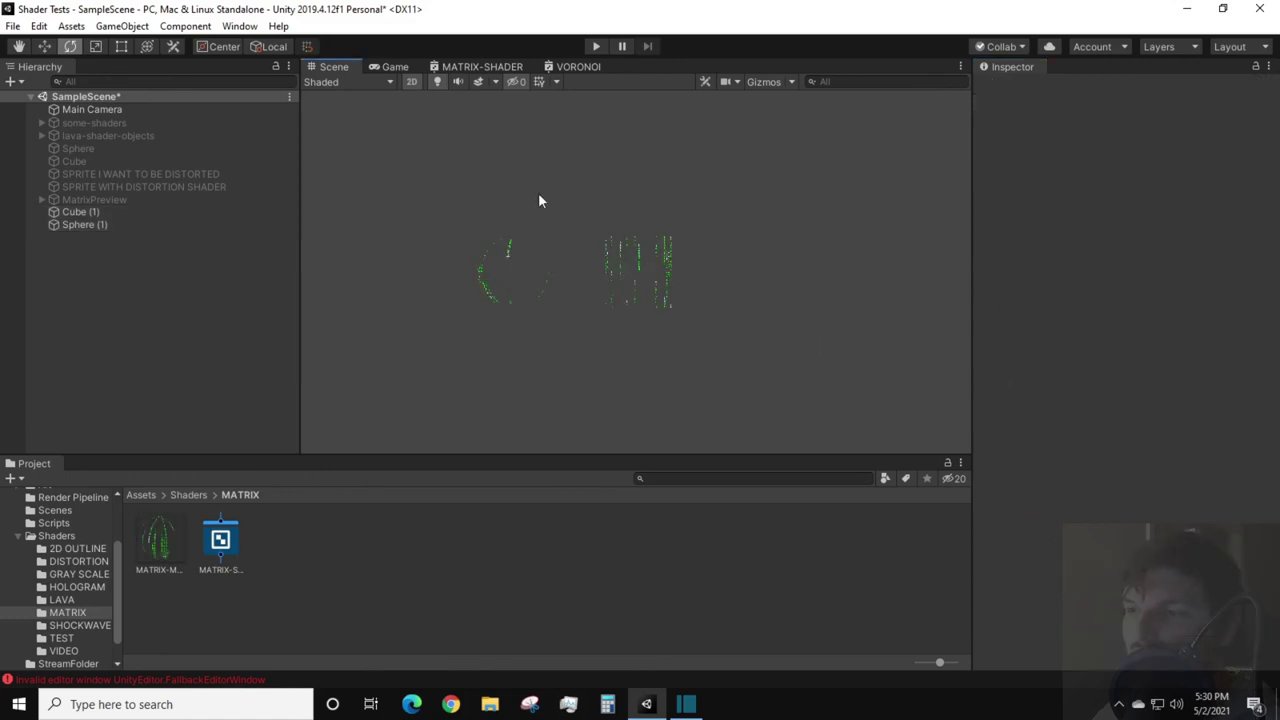
pyautogui.click(409, 82)
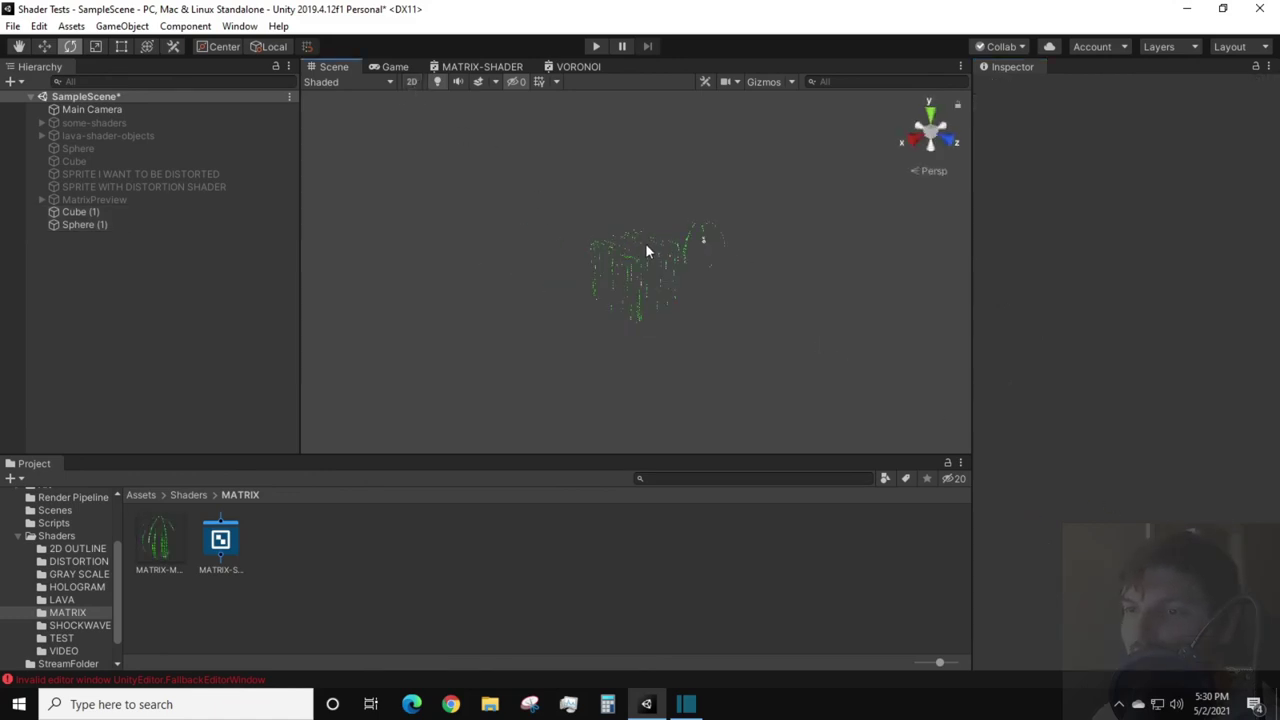